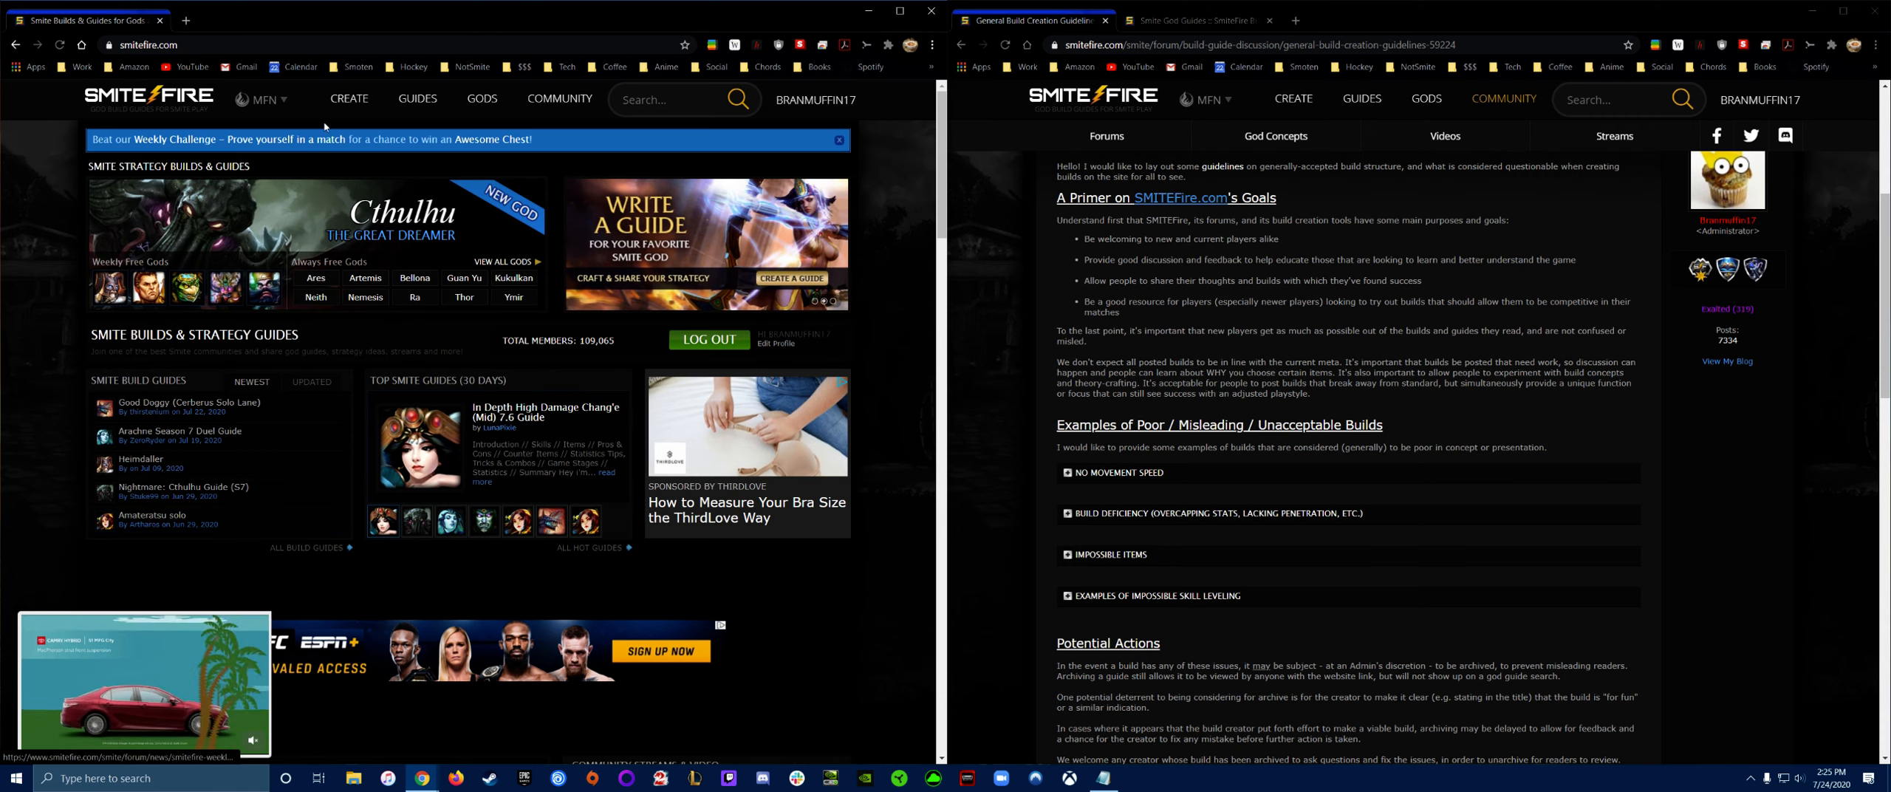
- Start a new guide and name it "Artemis - No Bacon For You (Conquest ADC)"
{"action": "left_click", "coordinate": [349, 98]}
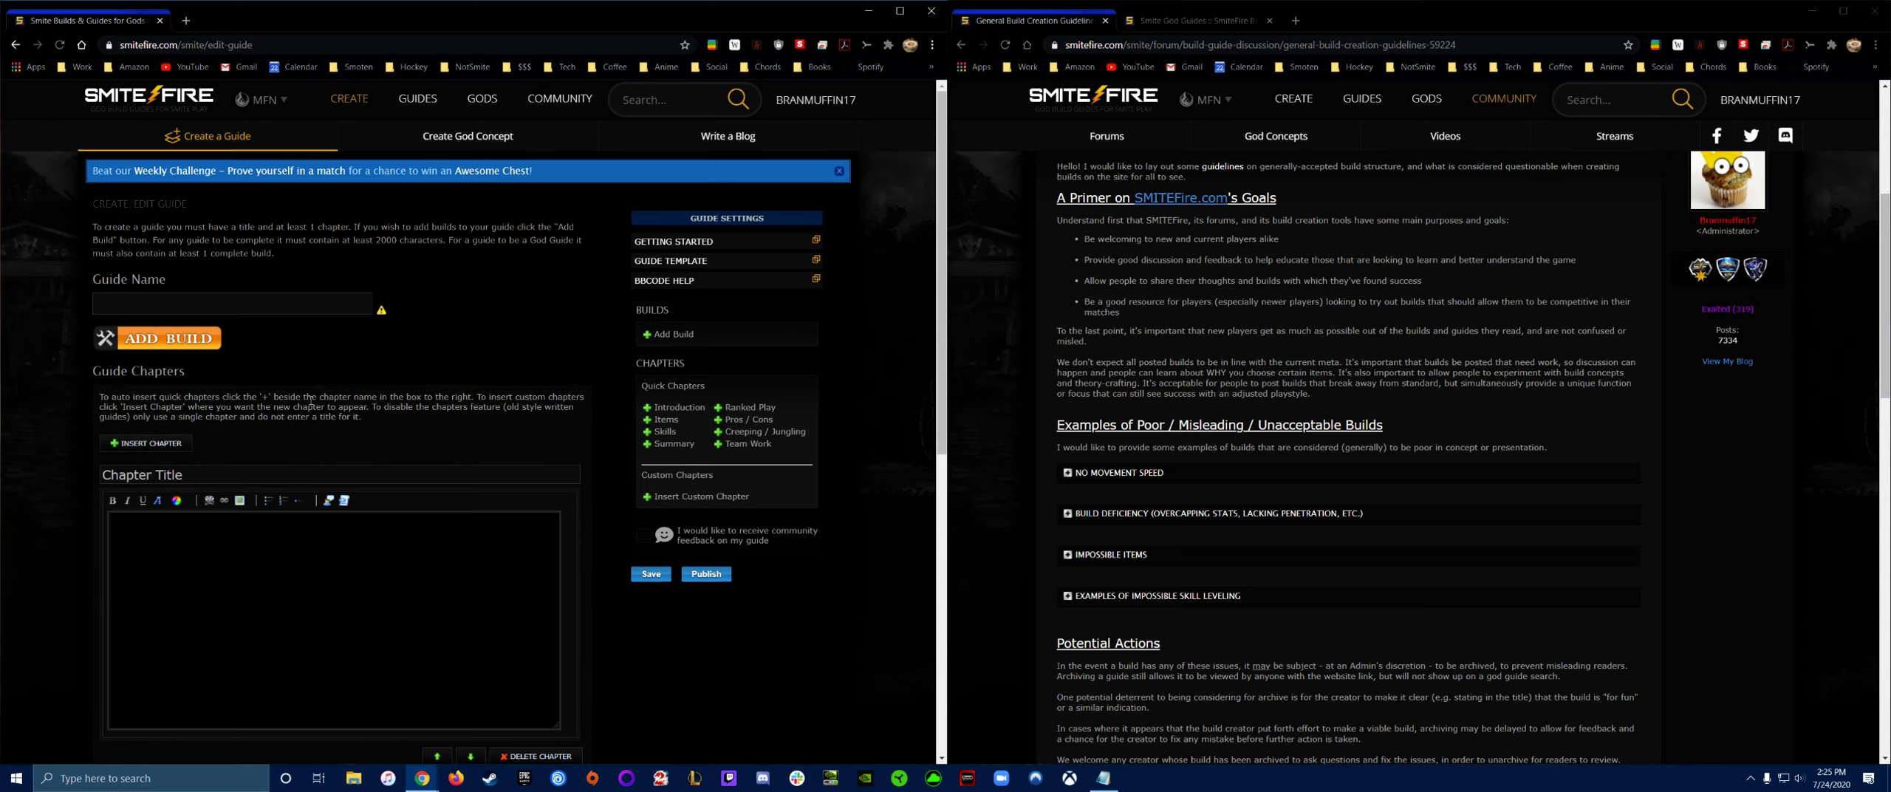
{"action": "left_click", "coordinate": [225, 311]}
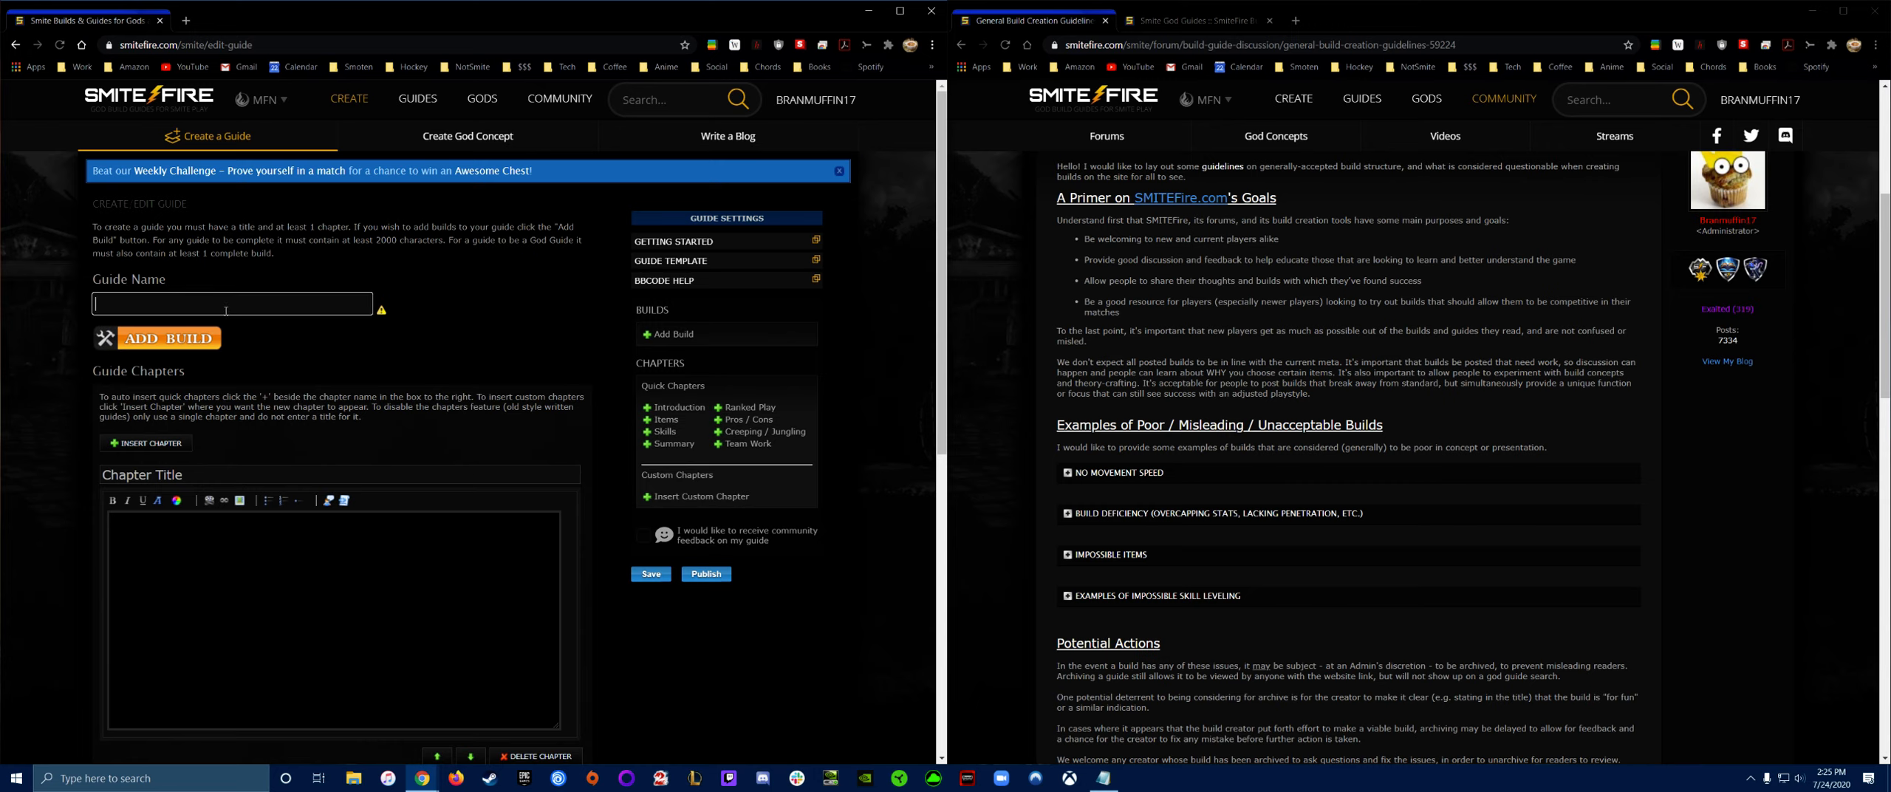
{"action": "type", "text": "Artemis Build"}
{"action": "left_click", "coordinate": [144, 309]}
{"action": "left_click_drag", "start_coordinate": [144, 309], "coordinate": [259, 305]}
{"action": "type", "text": "- No Bacon For You (Conquest ADC)"}
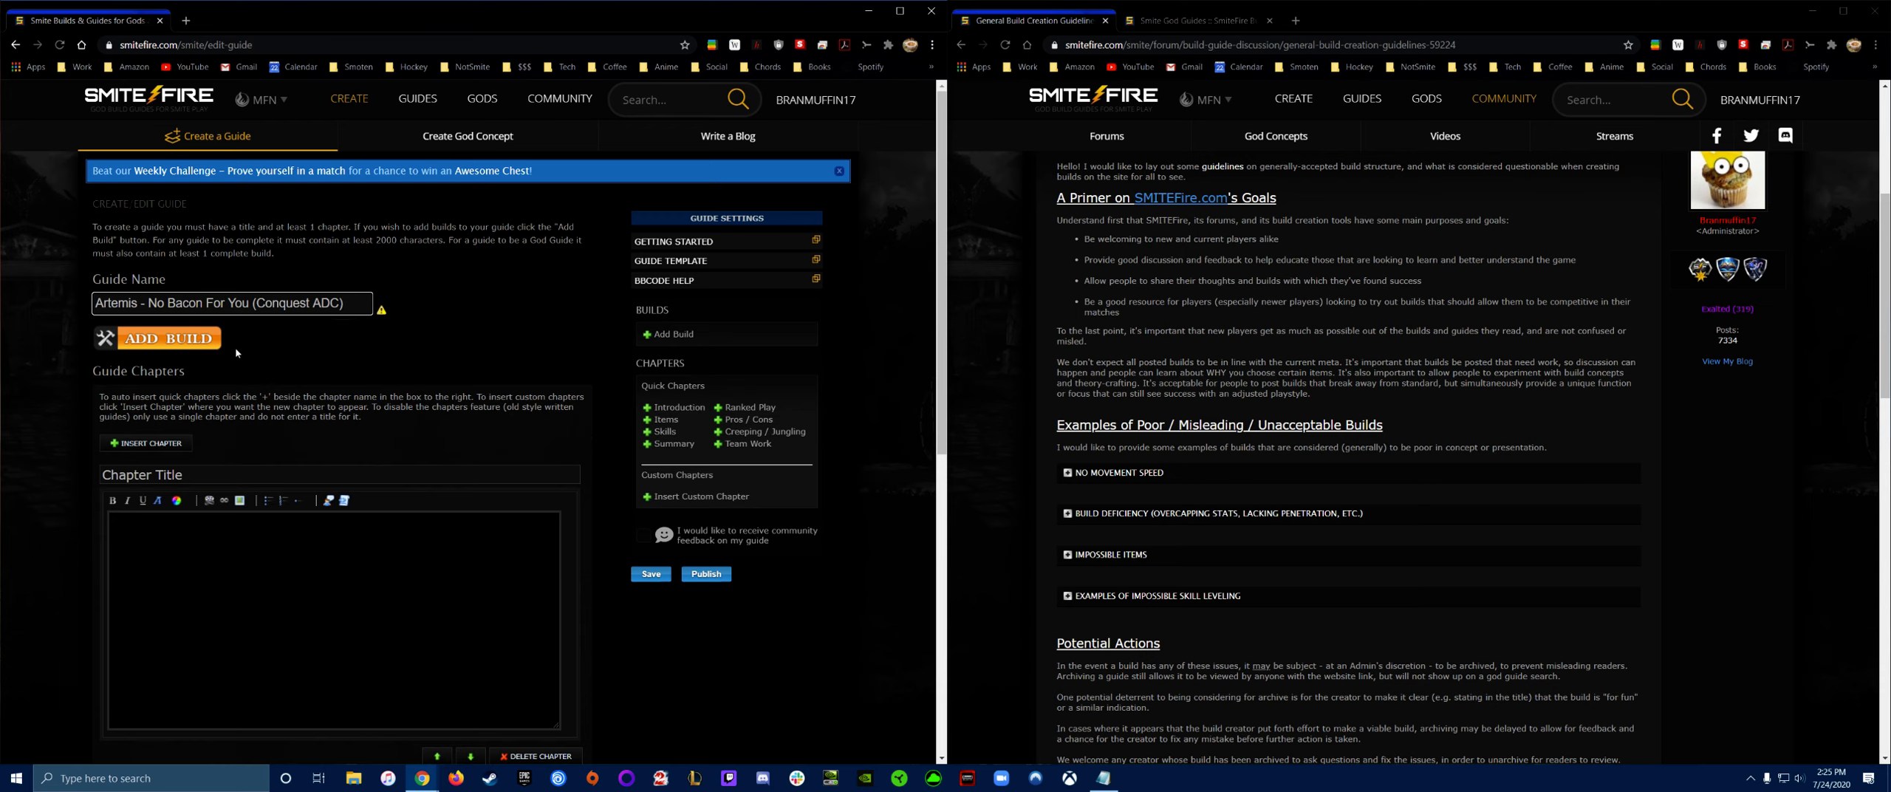
- Add a build to the guide for the god Artemis and look over its item selection area
{"action": "left_click", "coordinate": [184, 340]}
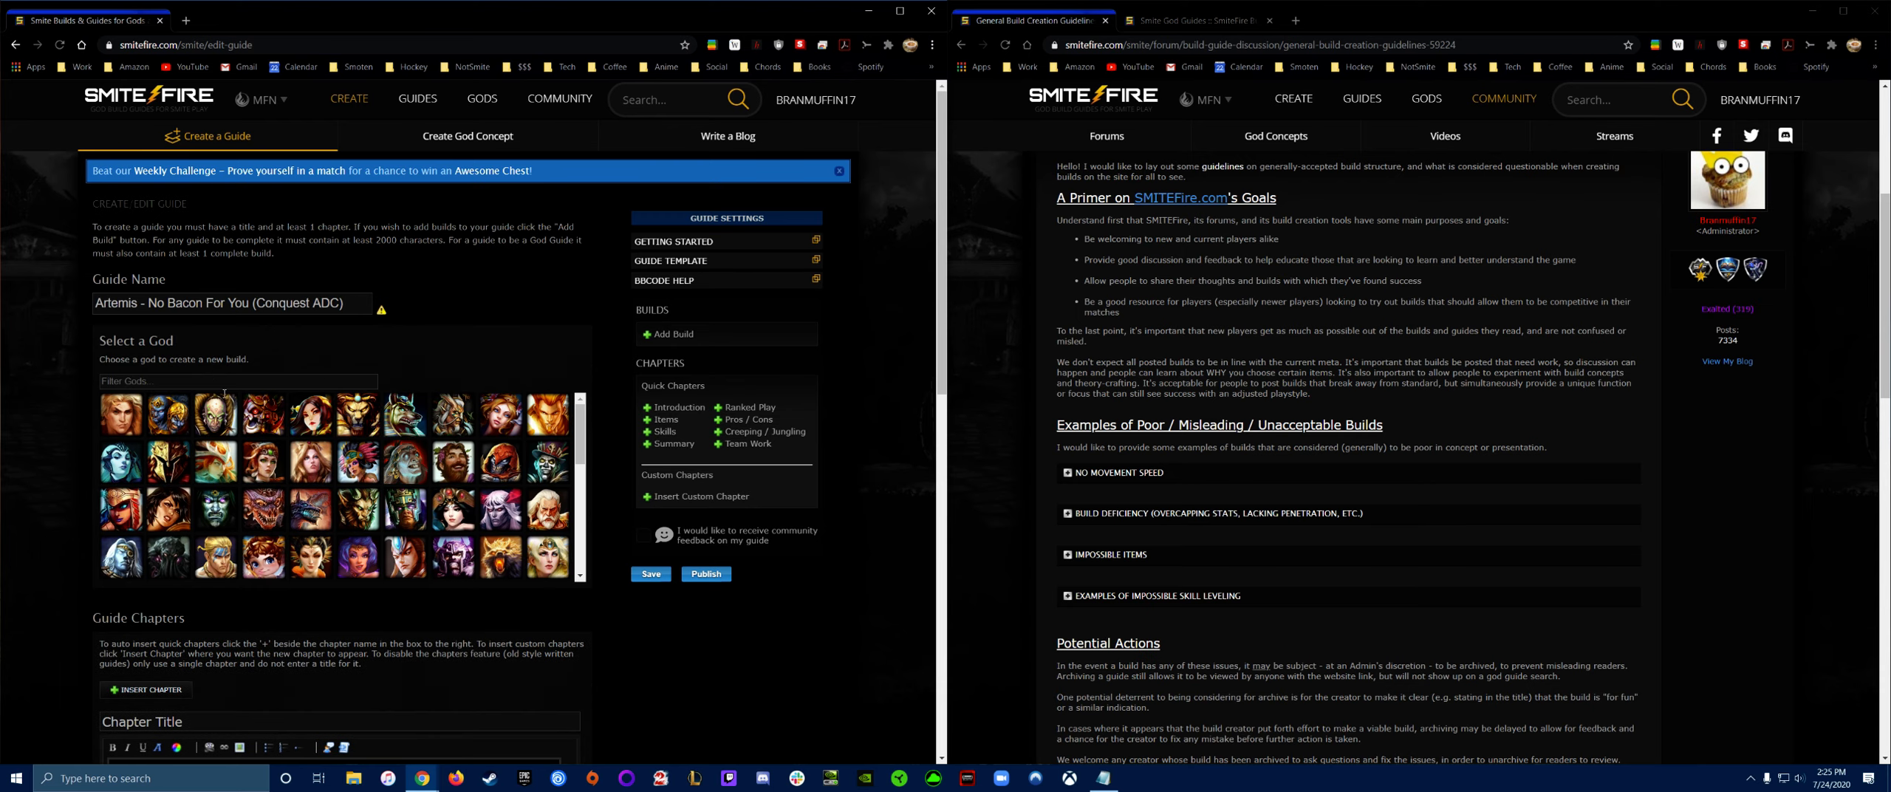
{"action": "left_click", "coordinate": [220, 460]}
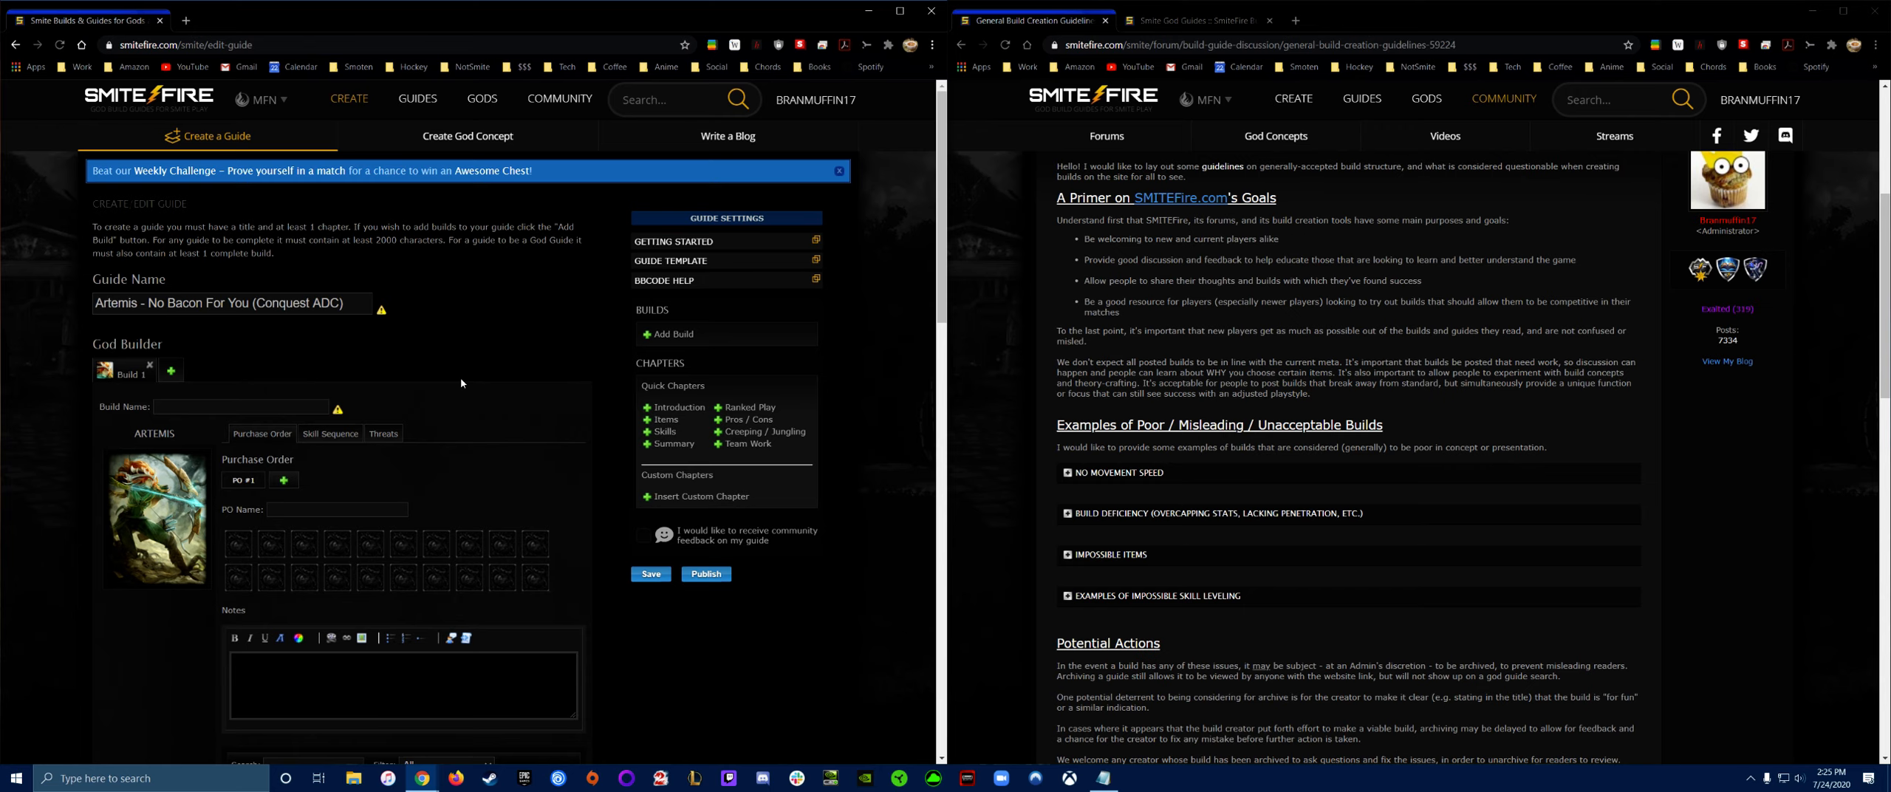
{"action": "scroll", "coordinate": [461, 378], "scroll_direction": "down", "scroll_amount": 5}
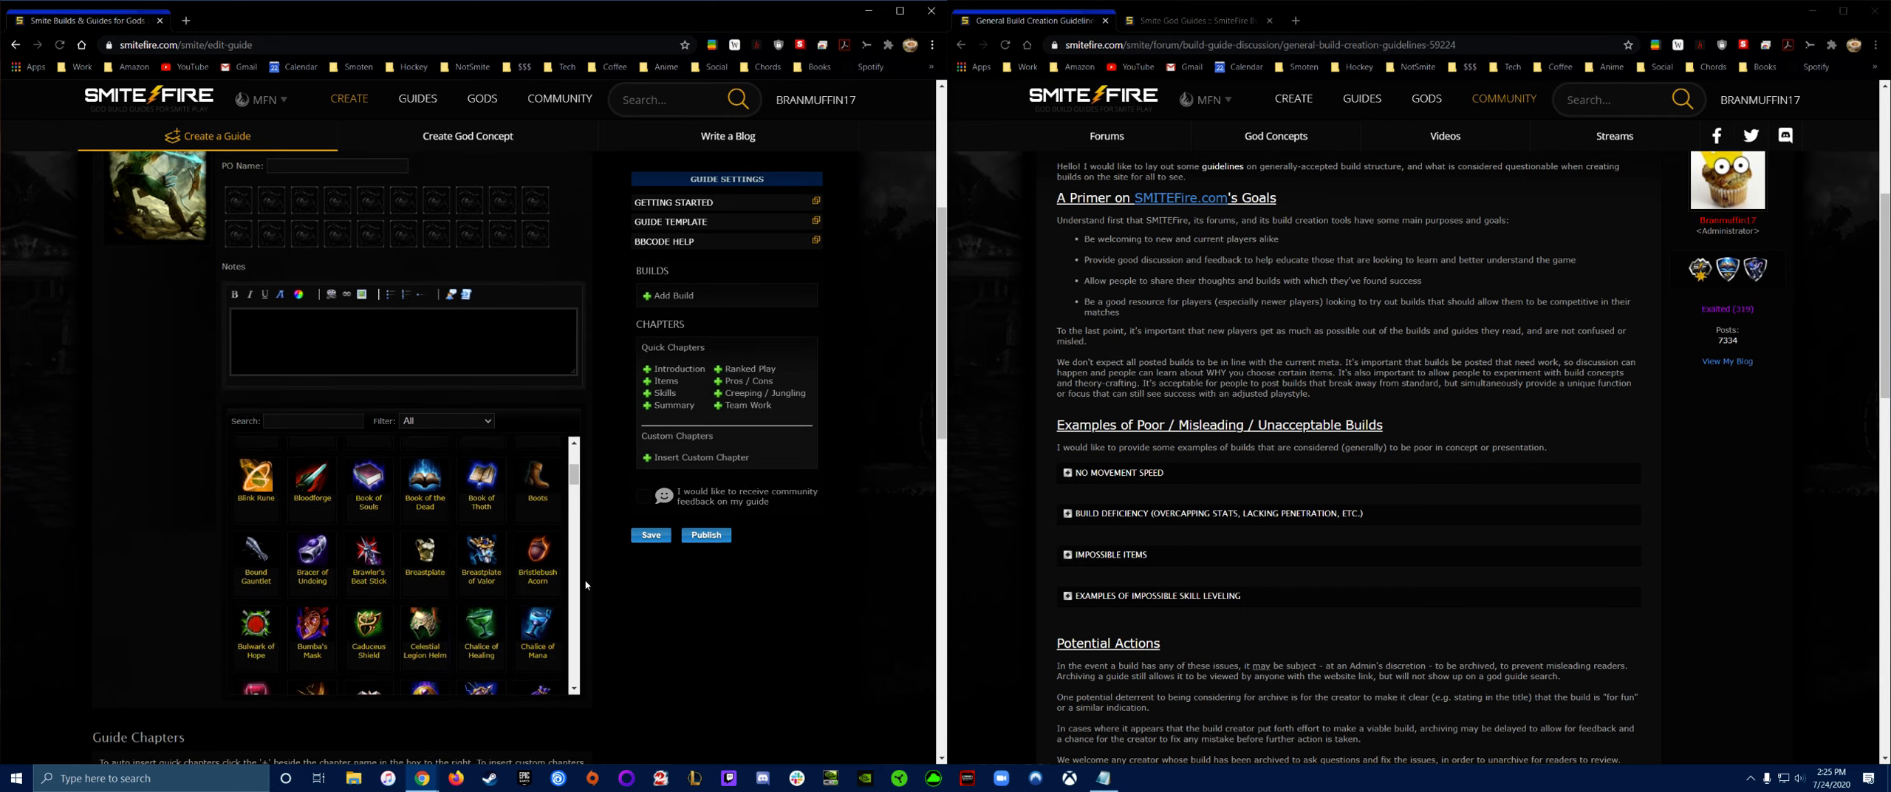
{"action": "scroll", "coordinate": [586, 584], "scroll_direction": "down", "scroll_amount": 6}
{"action": "scroll", "coordinate": [637, 554], "scroll_direction": "up", "scroll_amount": 10}
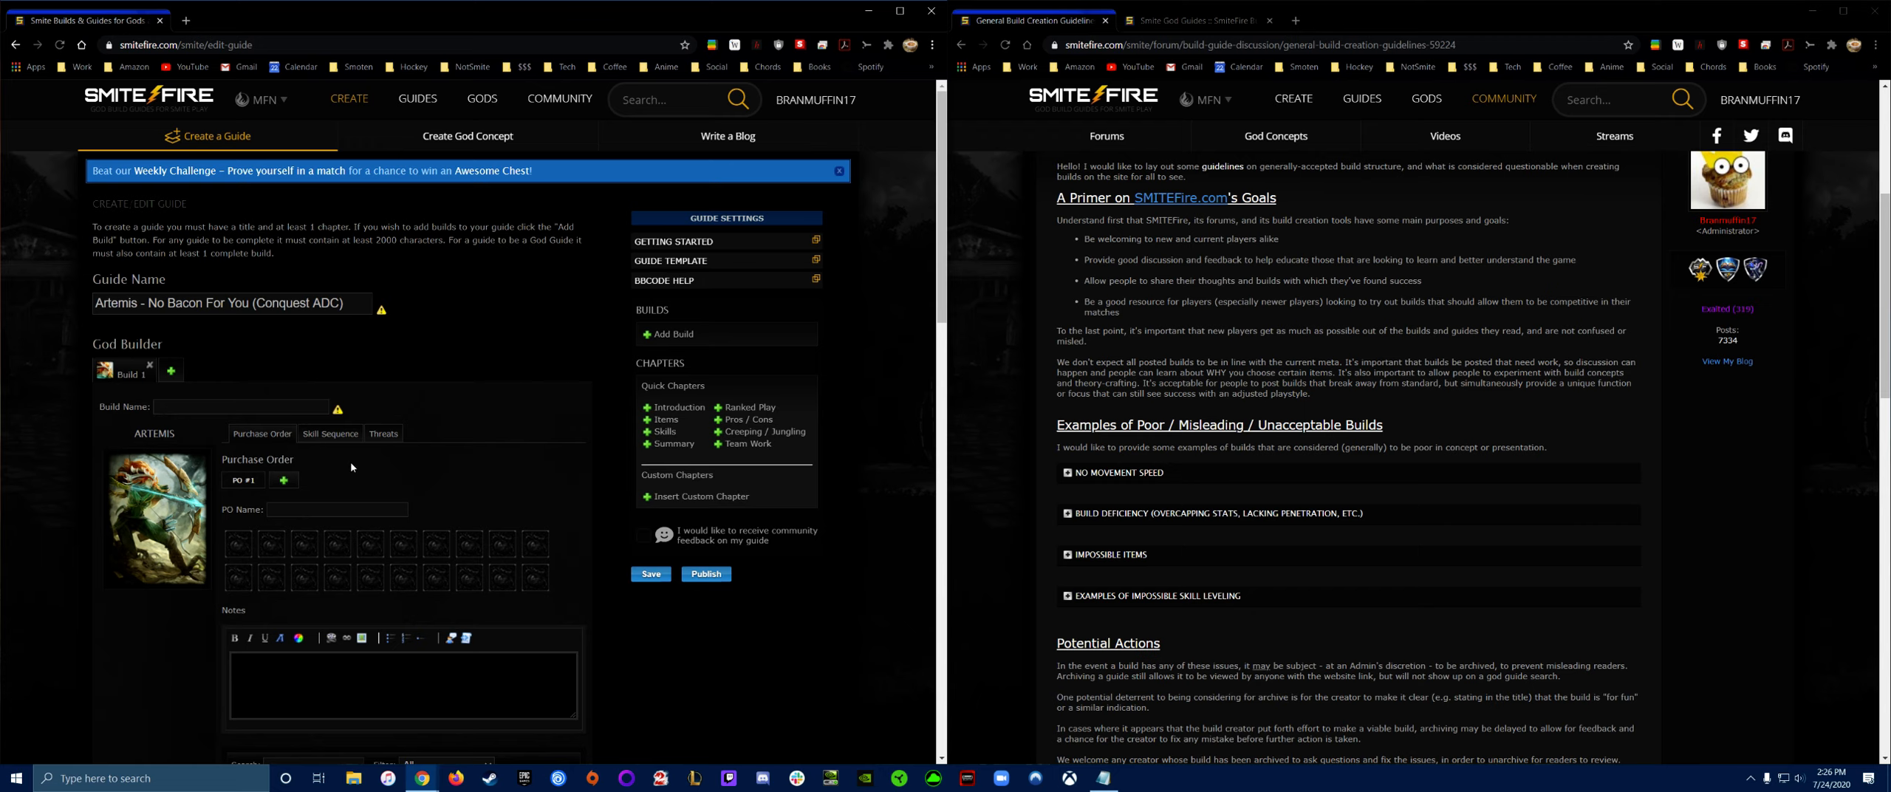
- Open the published "Size isn't Everything!" Ratatoskr guide from the guide list and view its purchase orders
{"action": "left_click", "coordinate": [1174, 21]}
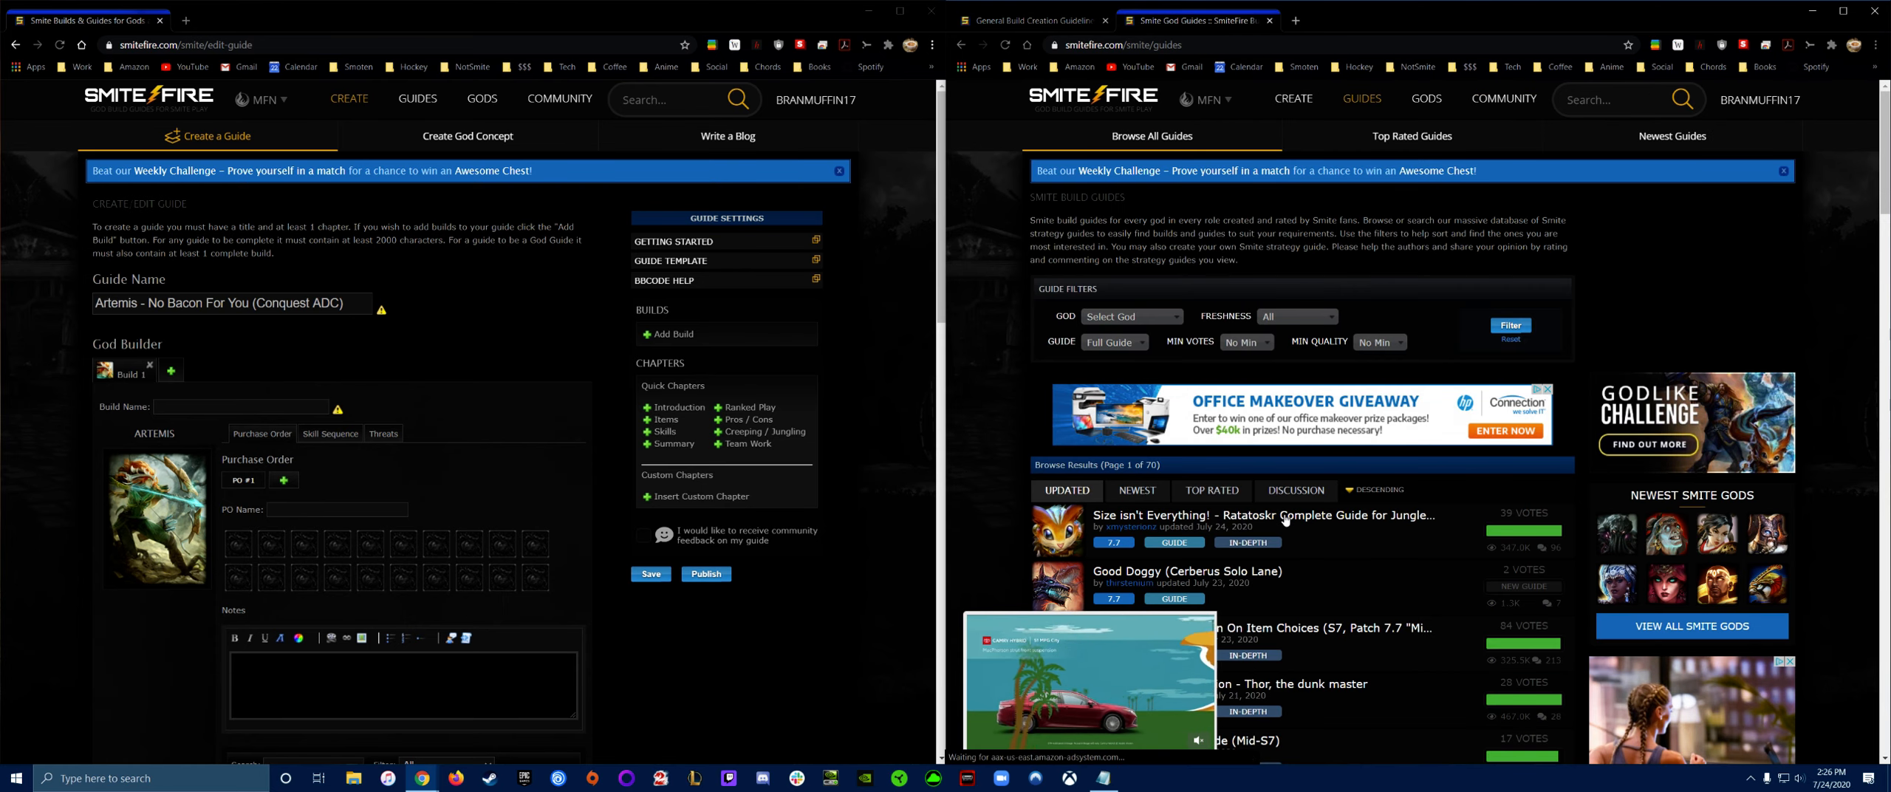
{"action": "left_click", "coordinate": [1398, 523]}
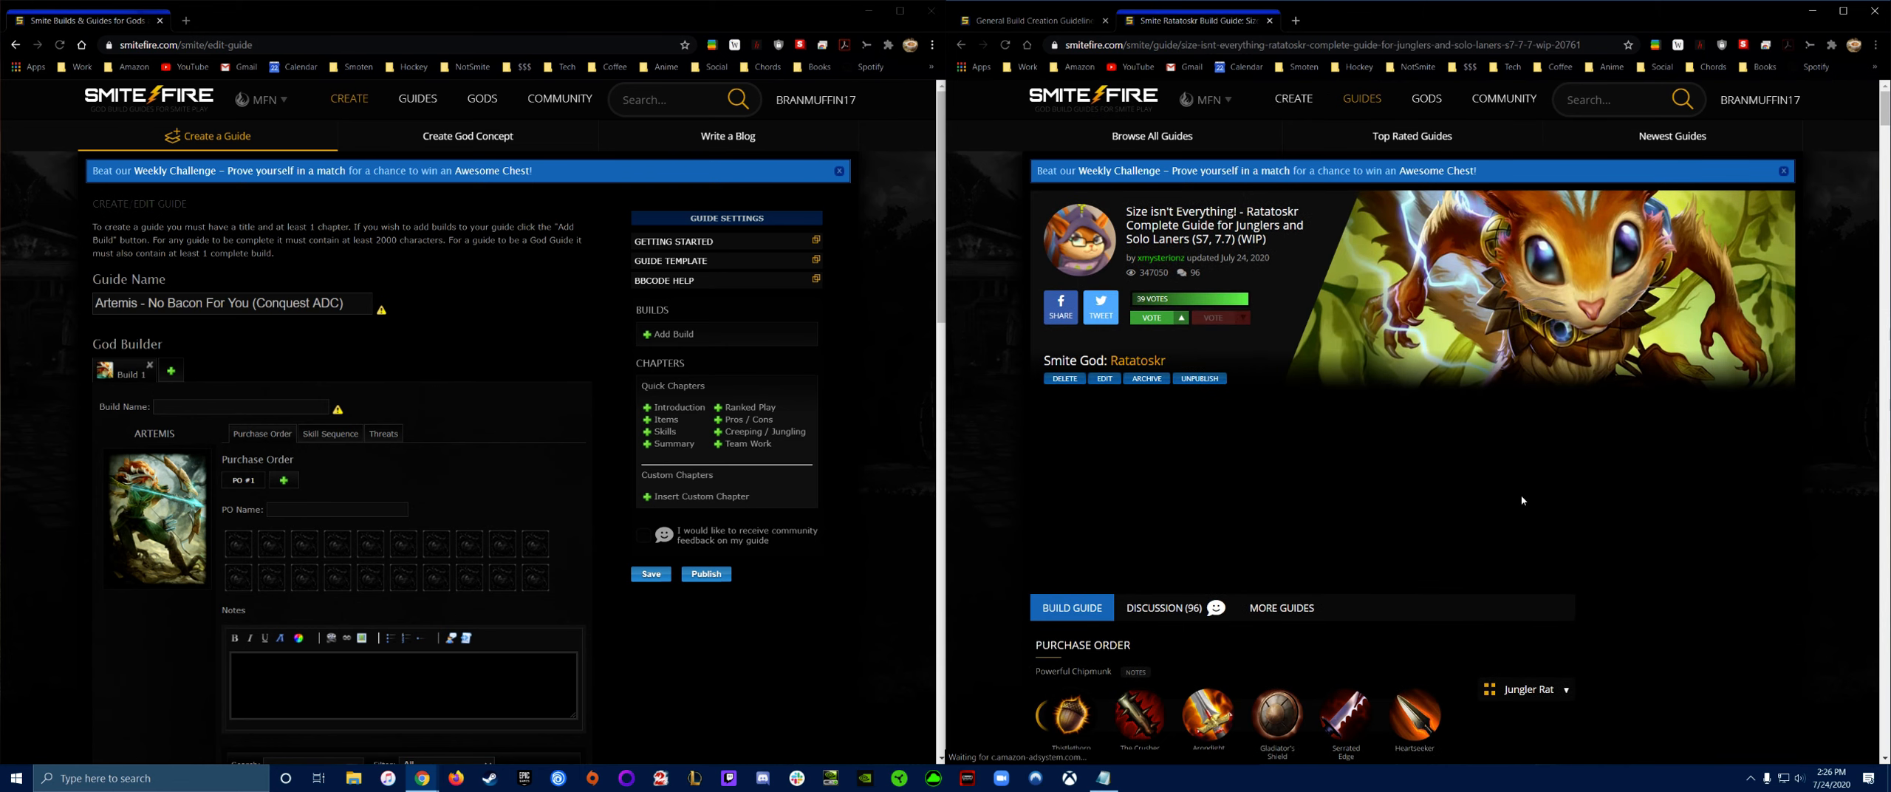
{"action": "scroll", "coordinate": [1593, 473], "scroll_direction": "down", "scroll_amount": 3}
{"action": "scroll", "coordinate": [1593, 473], "scroll_direction": "down", "scroll_amount": 2}
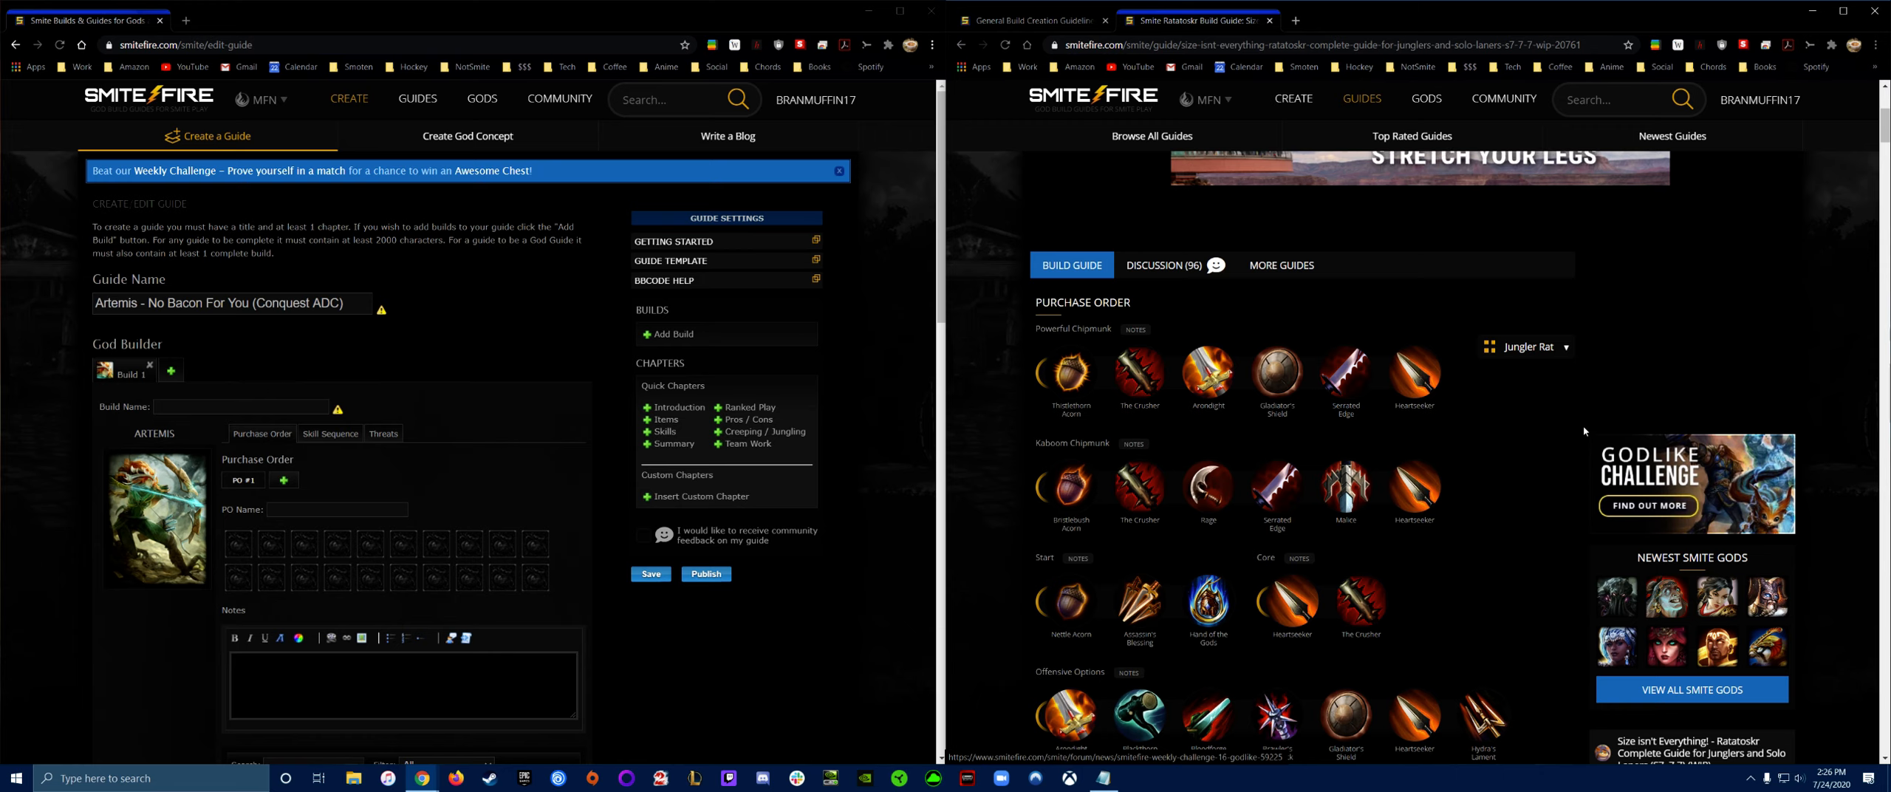
- View the Ratatoskr guide's Solo Rat build, return to its Jungler Rat build, and close the guide
{"action": "left_click", "coordinate": [1557, 354]}
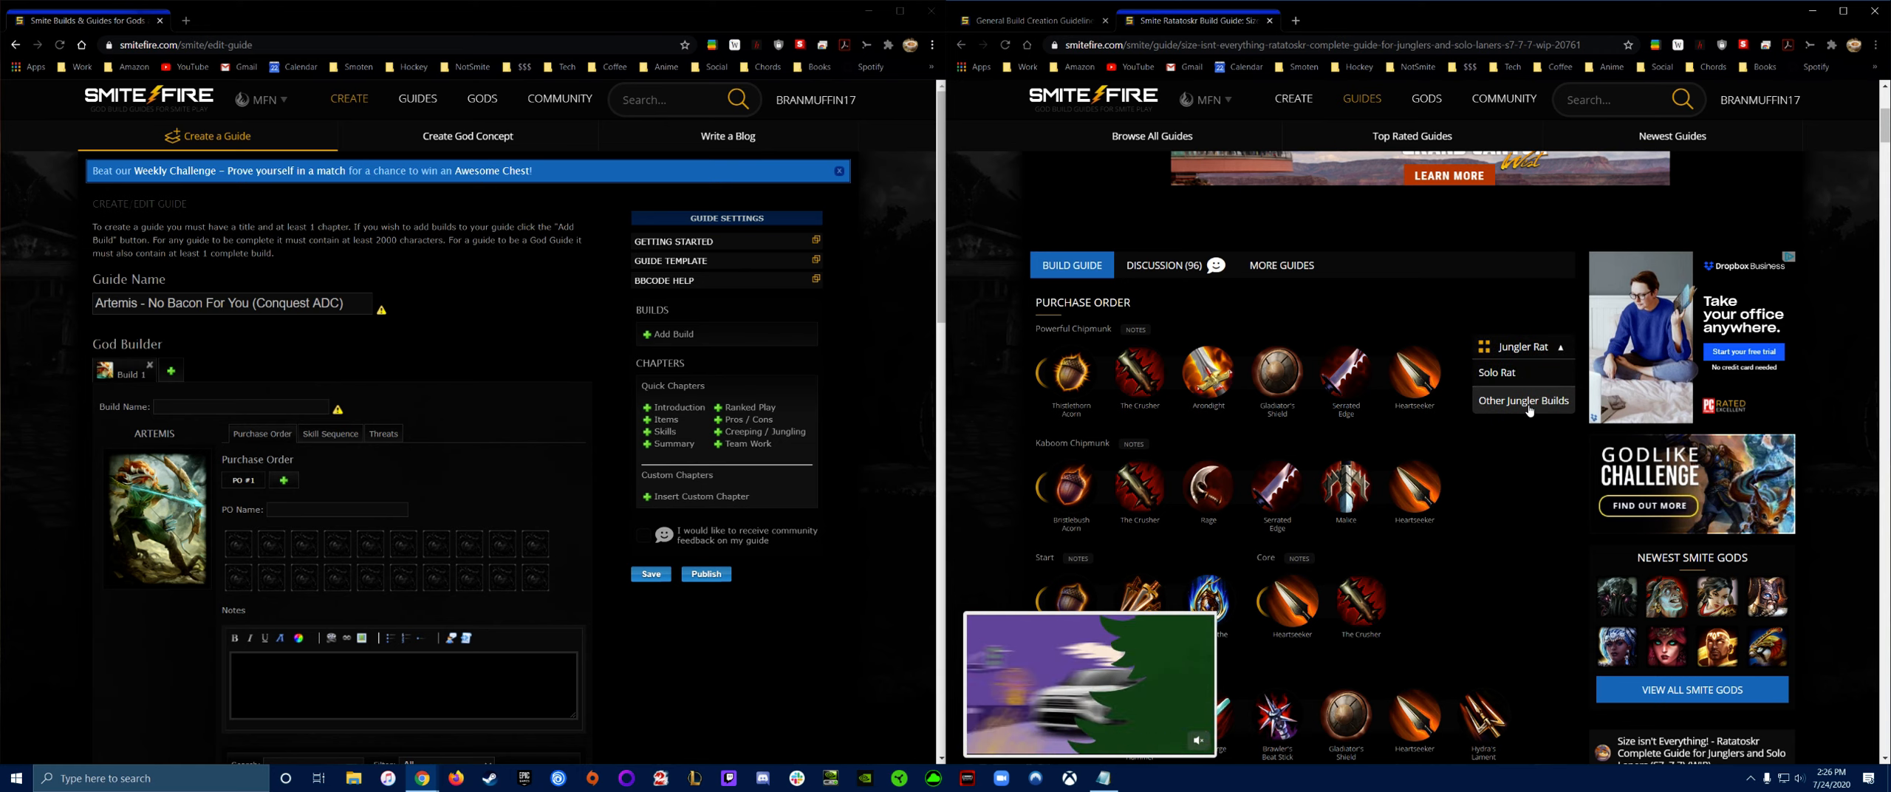
{"action": "left_click", "coordinate": [1533, 372]}
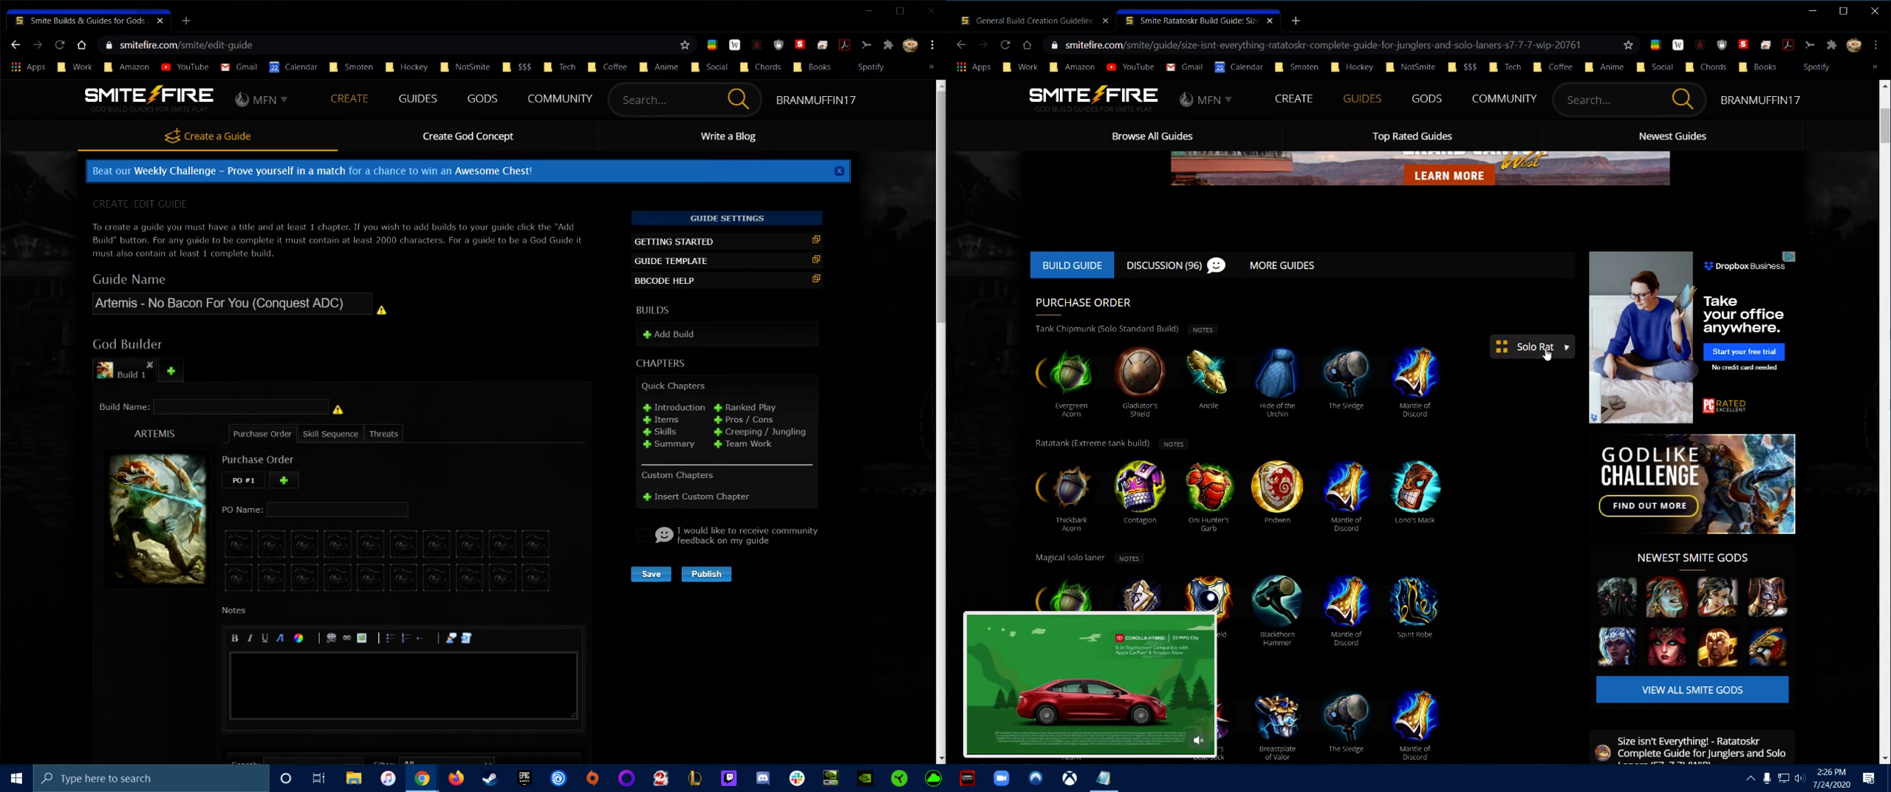
{"action": "left_click", "coordinate": [1547, 353]}
{"action": "left_click", "coordinate": [1533, 373]}
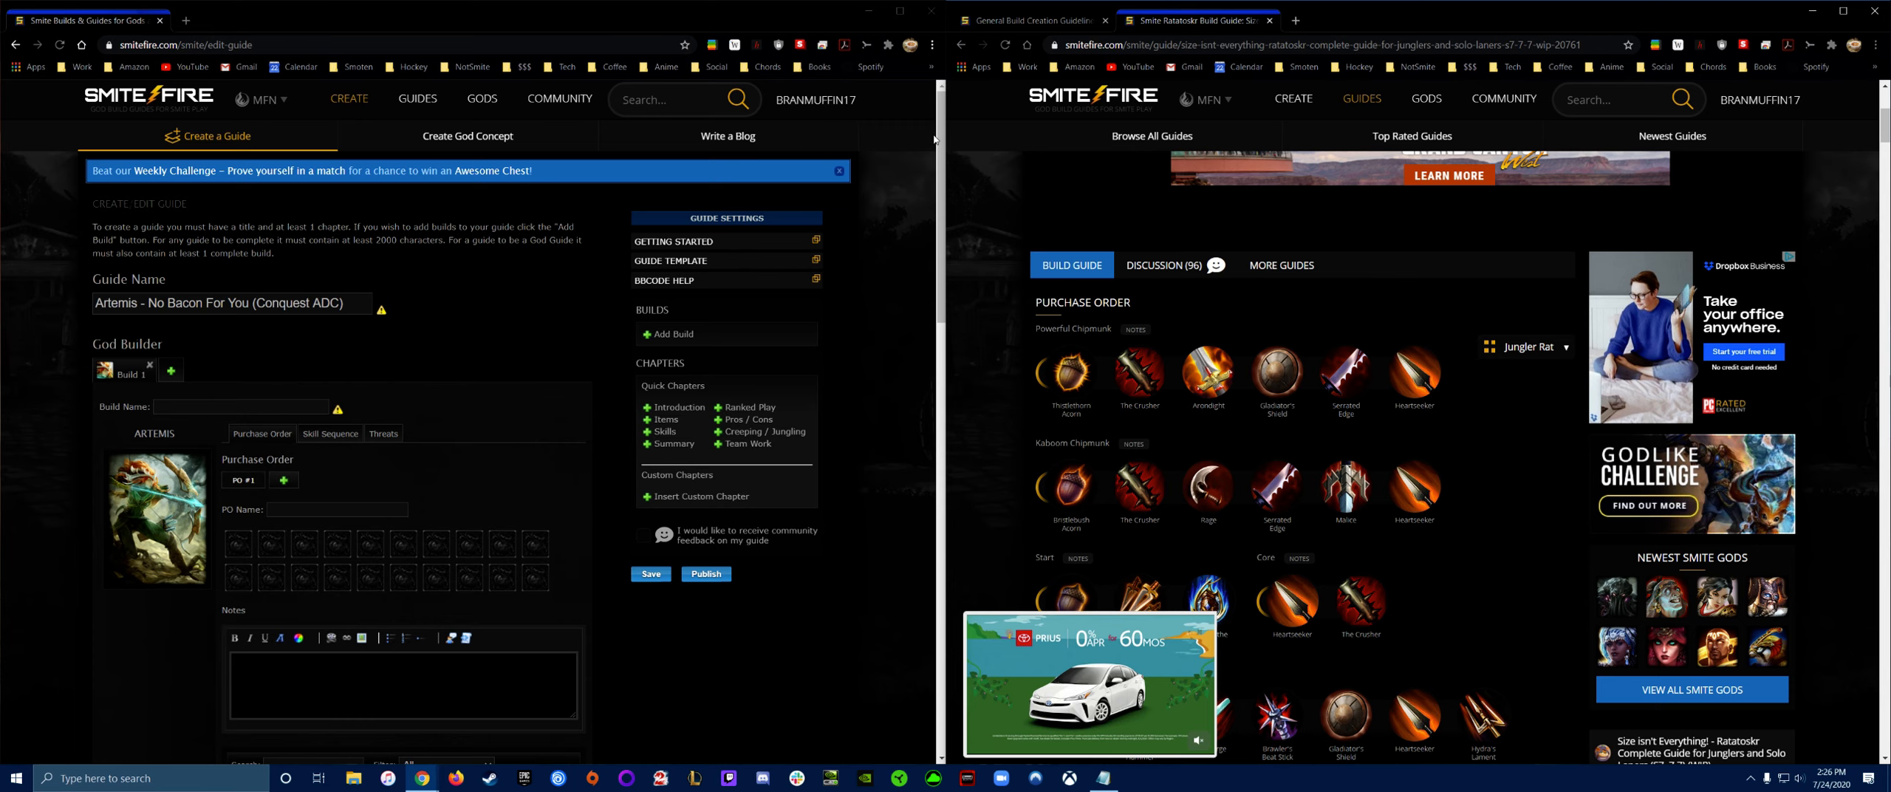
{"action": "left_click", "coordinate": [1272, 19]}
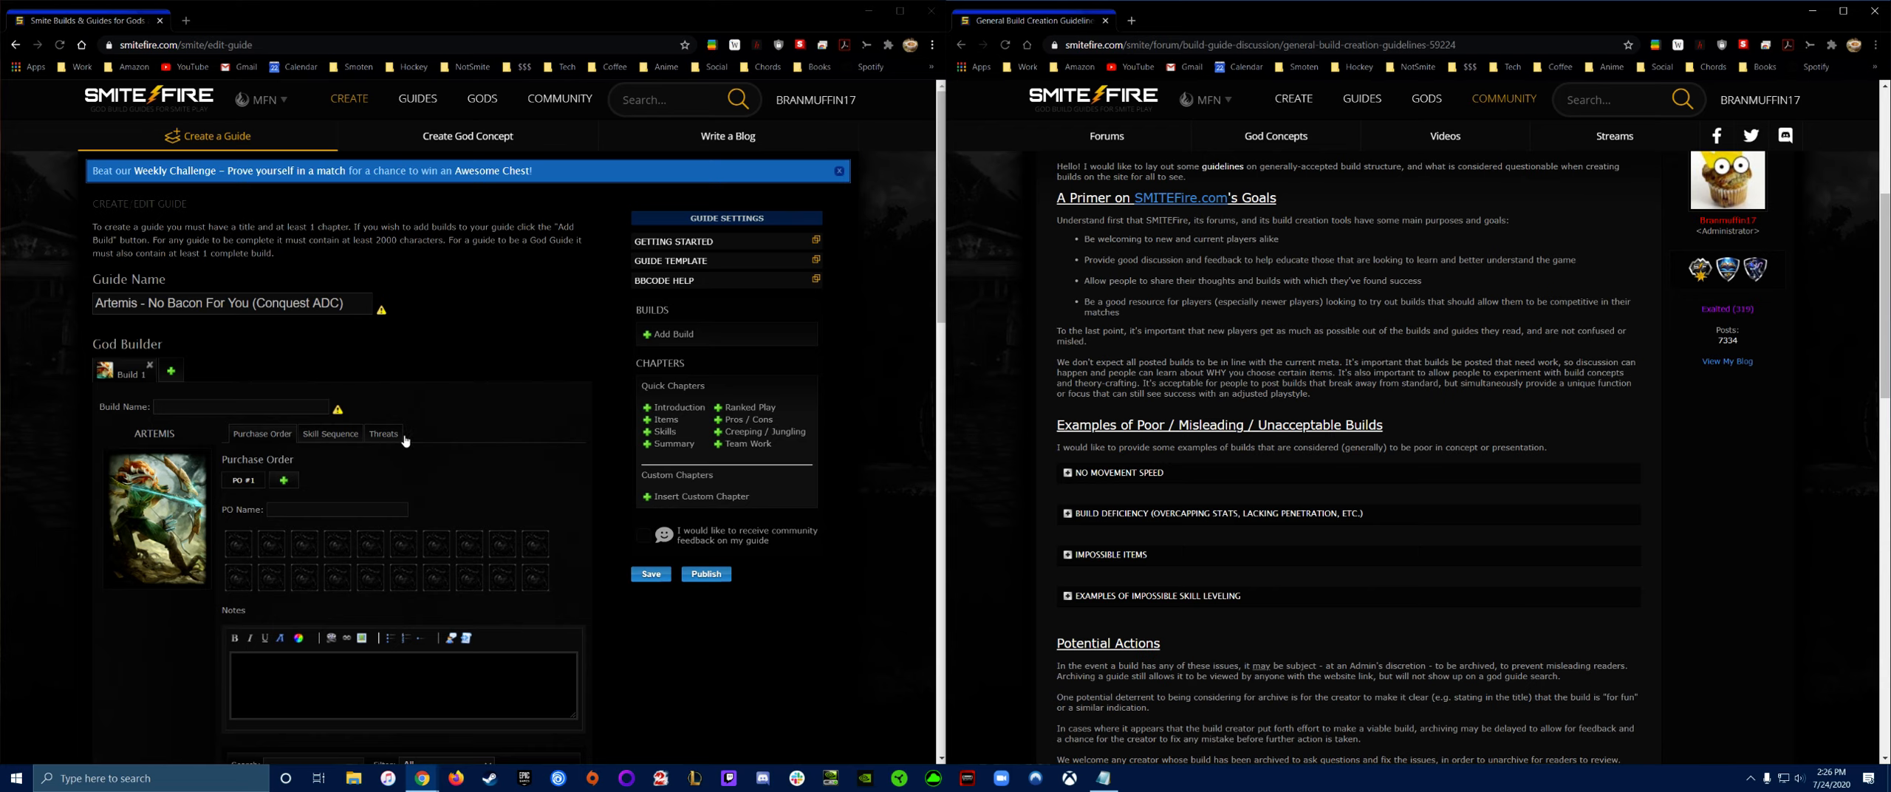
- Assign skill levels 1–10: Suppress The Insolent at 1, 3, 6, 7, 9, Vengeful Assault at 2, 8, Transgressor's Fate at 4, Calydonian Boar at 5, 10
{"action": "left_click", "coordinate": [329, 434]}
{"action": "scroll", "coordinate": [407, 500], "scroll_direction": "down", "scroll_amount": 1}
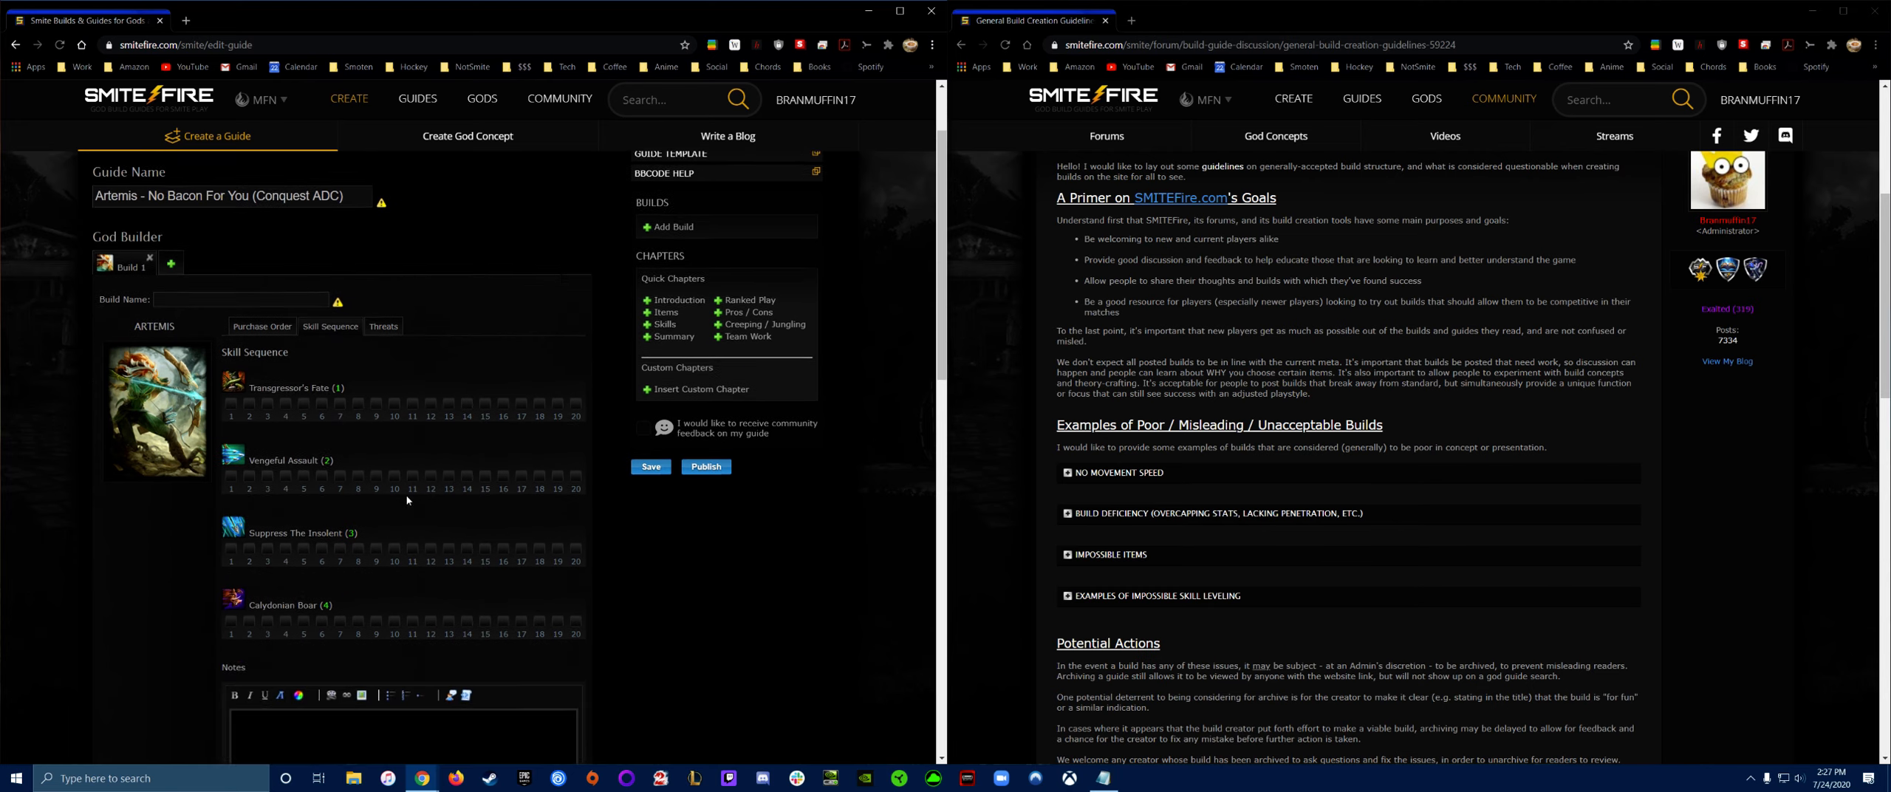
{"action": "scroll", "coordinate": [407, 500], "scroll_direction": "down", "scroll_amount": 1}
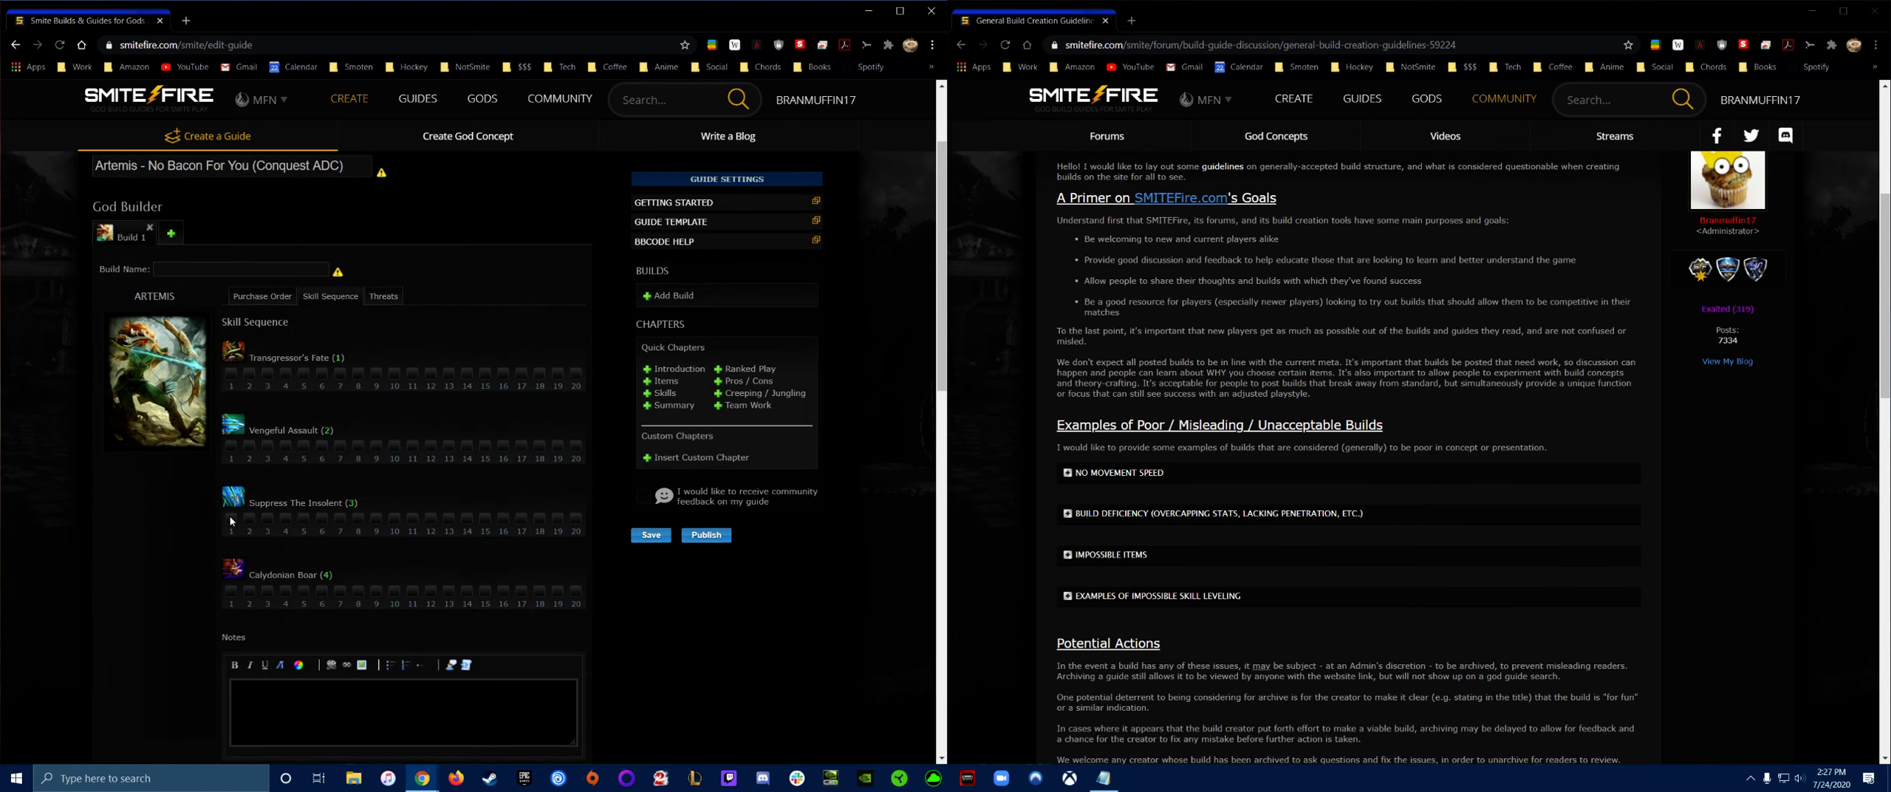
{"action": "left_click", "coordinate": [249, 446]}
{"action": "left_click", "coordinate": [394, 590]}
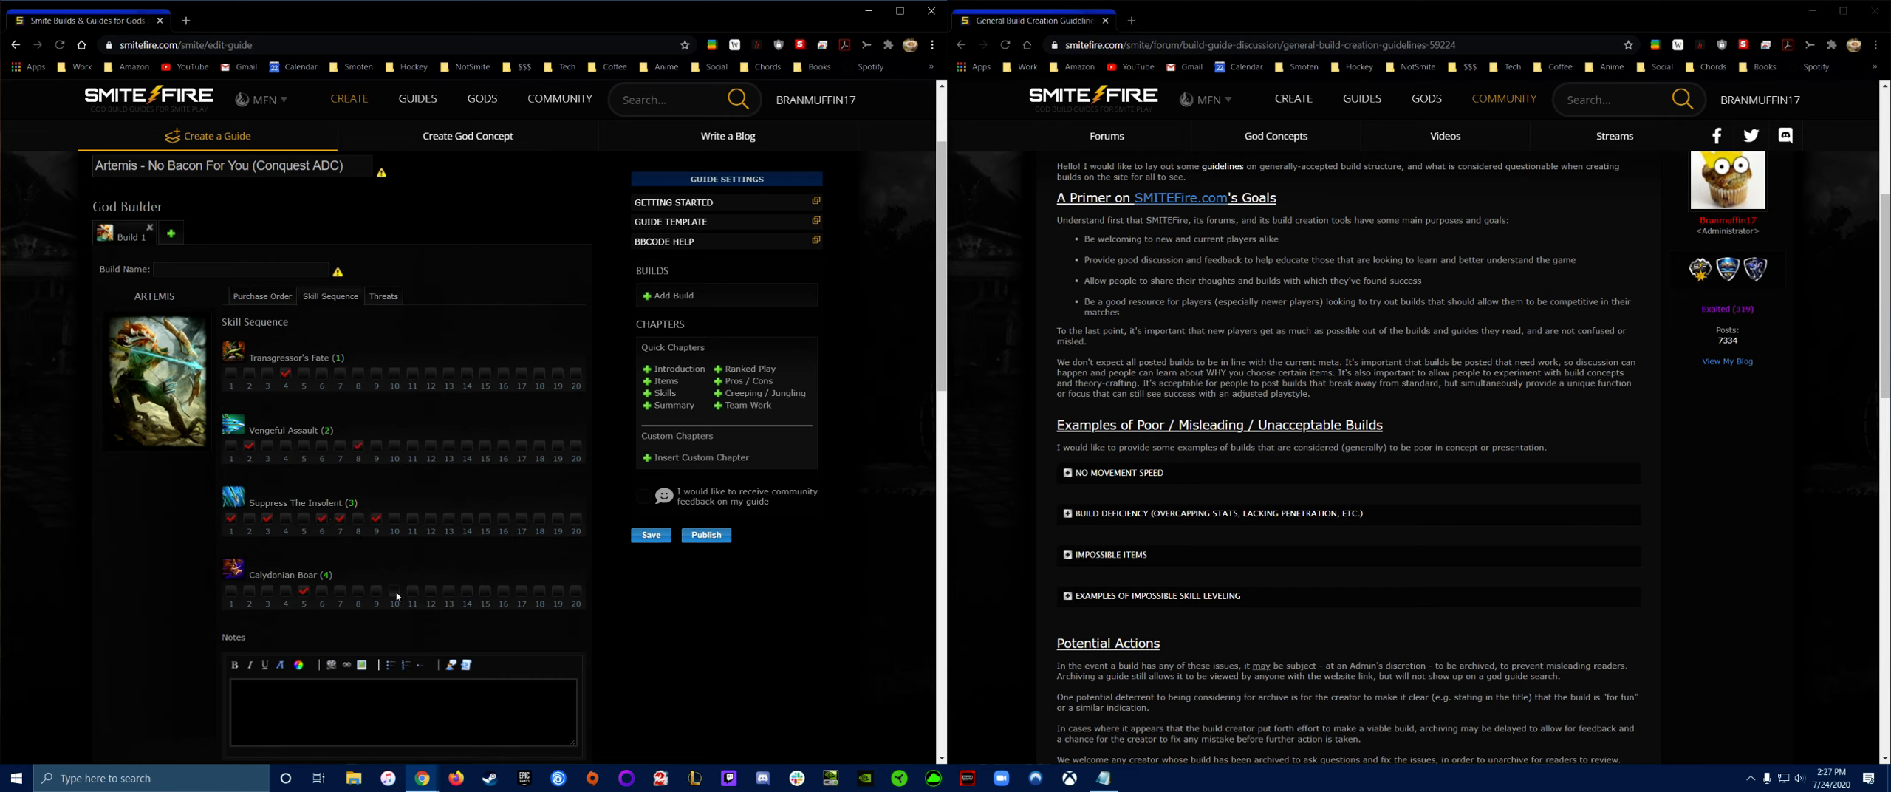
- Assign skill levels 11–20: Vengeful Assault at 11, 12, 14, Calydonian Boar at 13, 17, 20, Transgressor's Fate at 15, 16, 18, 19
{"action": "left_click", "coordinate": [520, 591]}
{"action": "left_click", "coordinate": [412, 446]}
{"action": "left_click", "coordinate": [468, 445]}
{"action": "left_click", "coordinate": [503, 373]}
{"action": "left_click", "coordinate": [485, 373]}
{"action": "left_click", "coordinate": [540, 373]}
{"action": "left_click", "coordinate": [558, 373]}
- Write the skill sequence note "Suppress the Insolent is prioritized first for wave clear and poke."
{"action": "scroll", "coordinate": [605, 623], "scroll_direction": "down", "scroll_amount": 3}
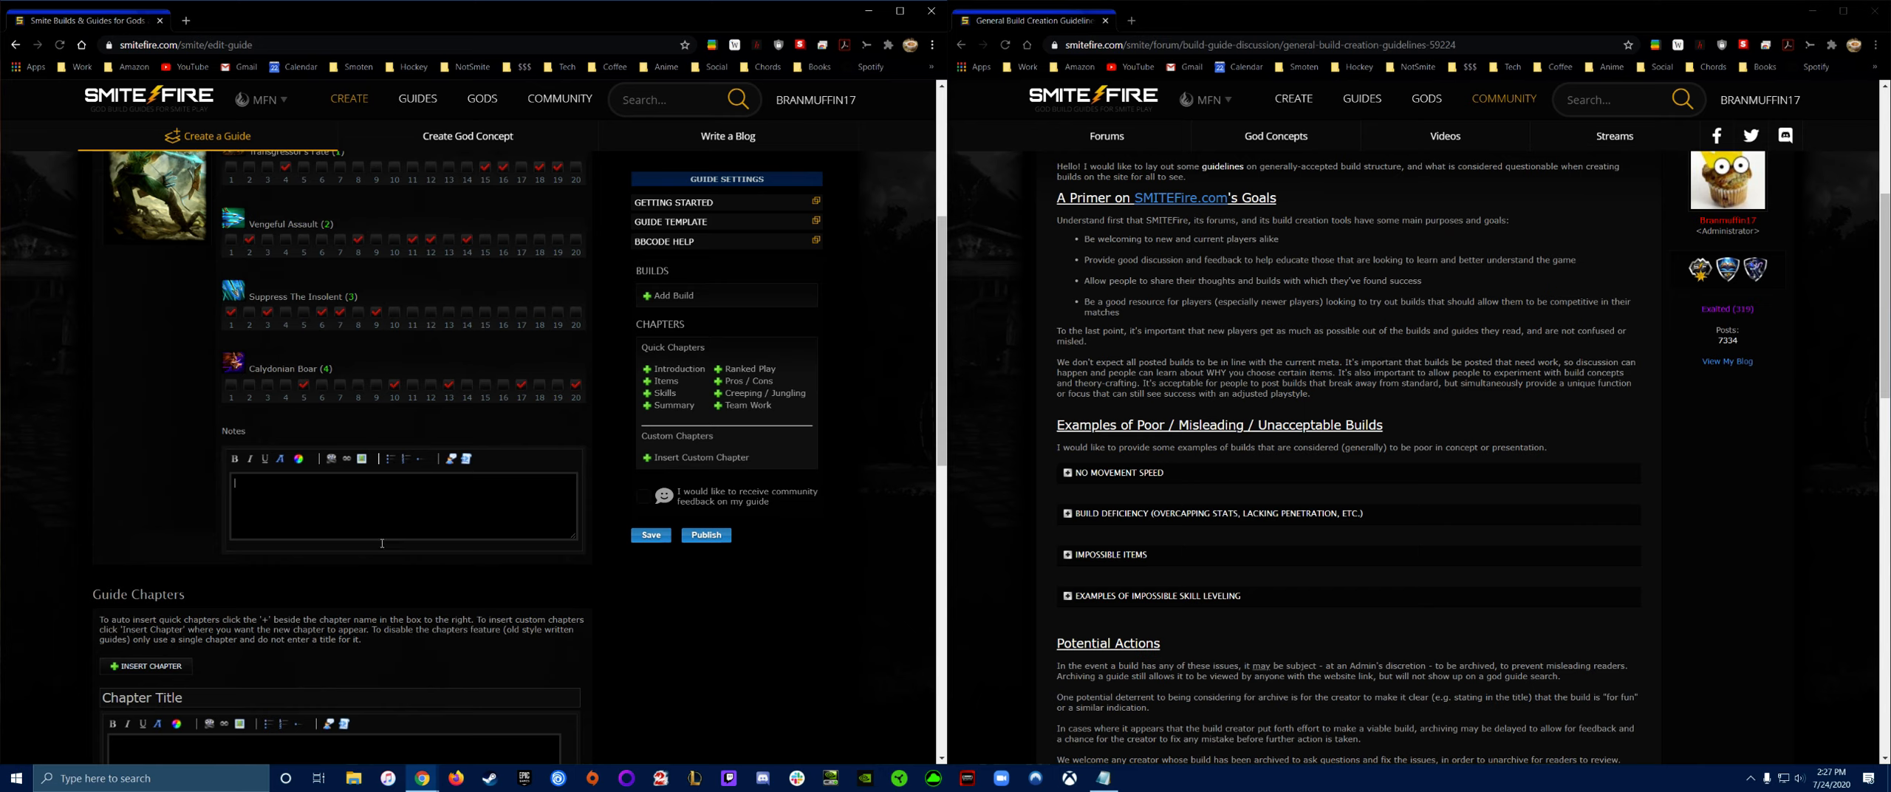
{"action": "type", "text": "ppress the Insolent is prioritized first for wave clear and poke."}
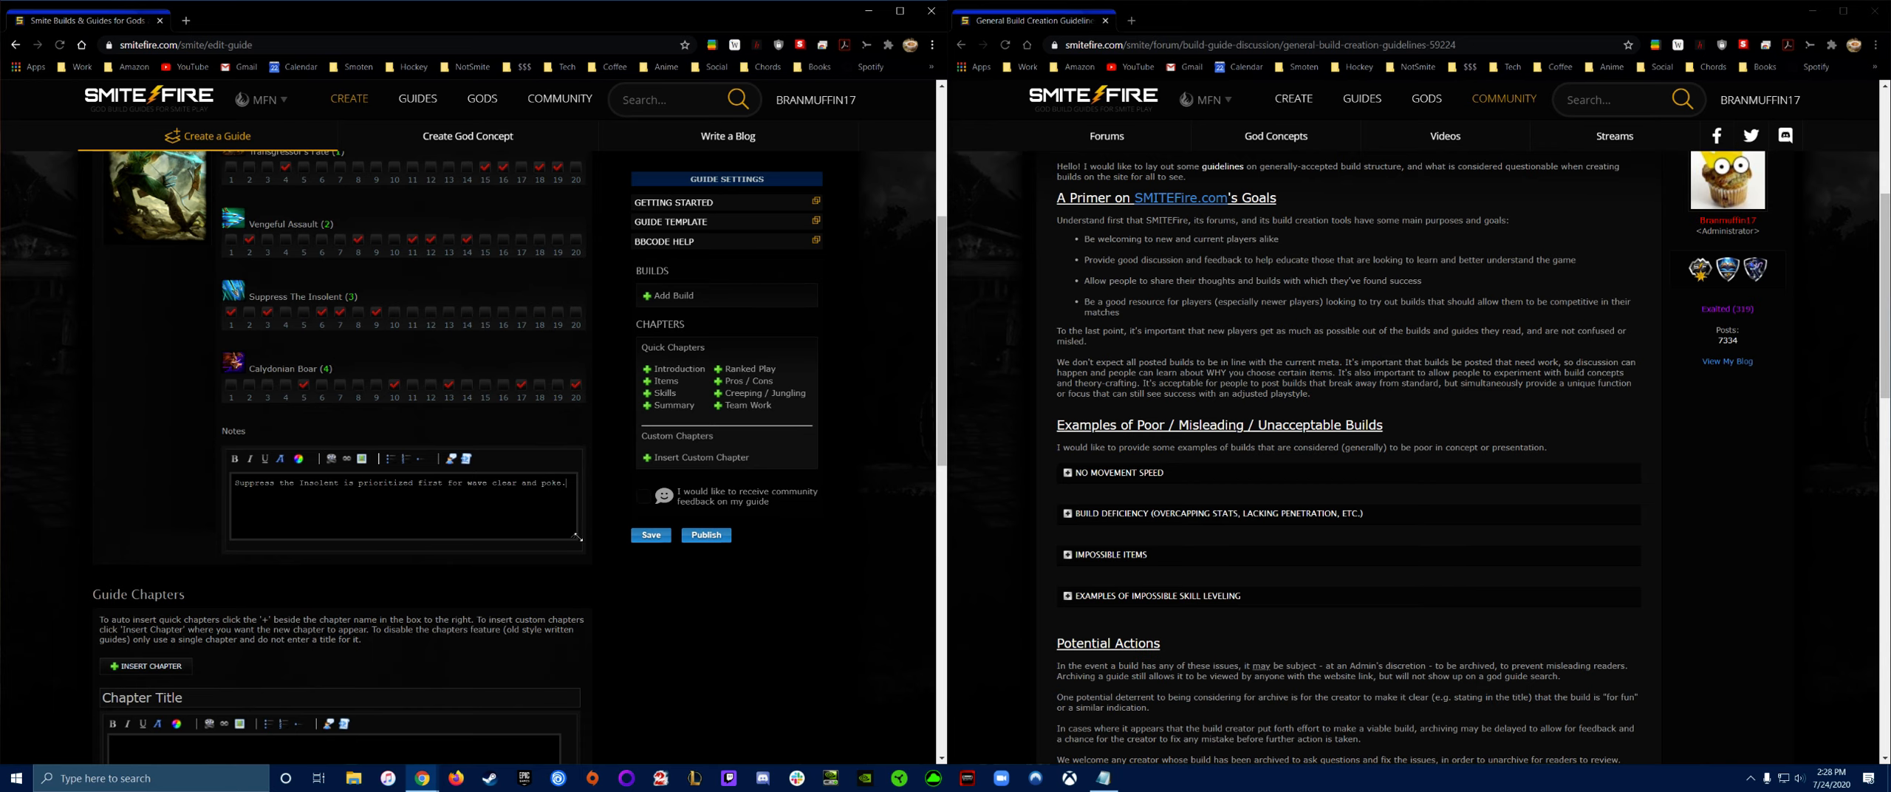
{"action": "scroll", "coordinate": [578, 537], "scroll_direction": "up", "scroll_amount": 3}
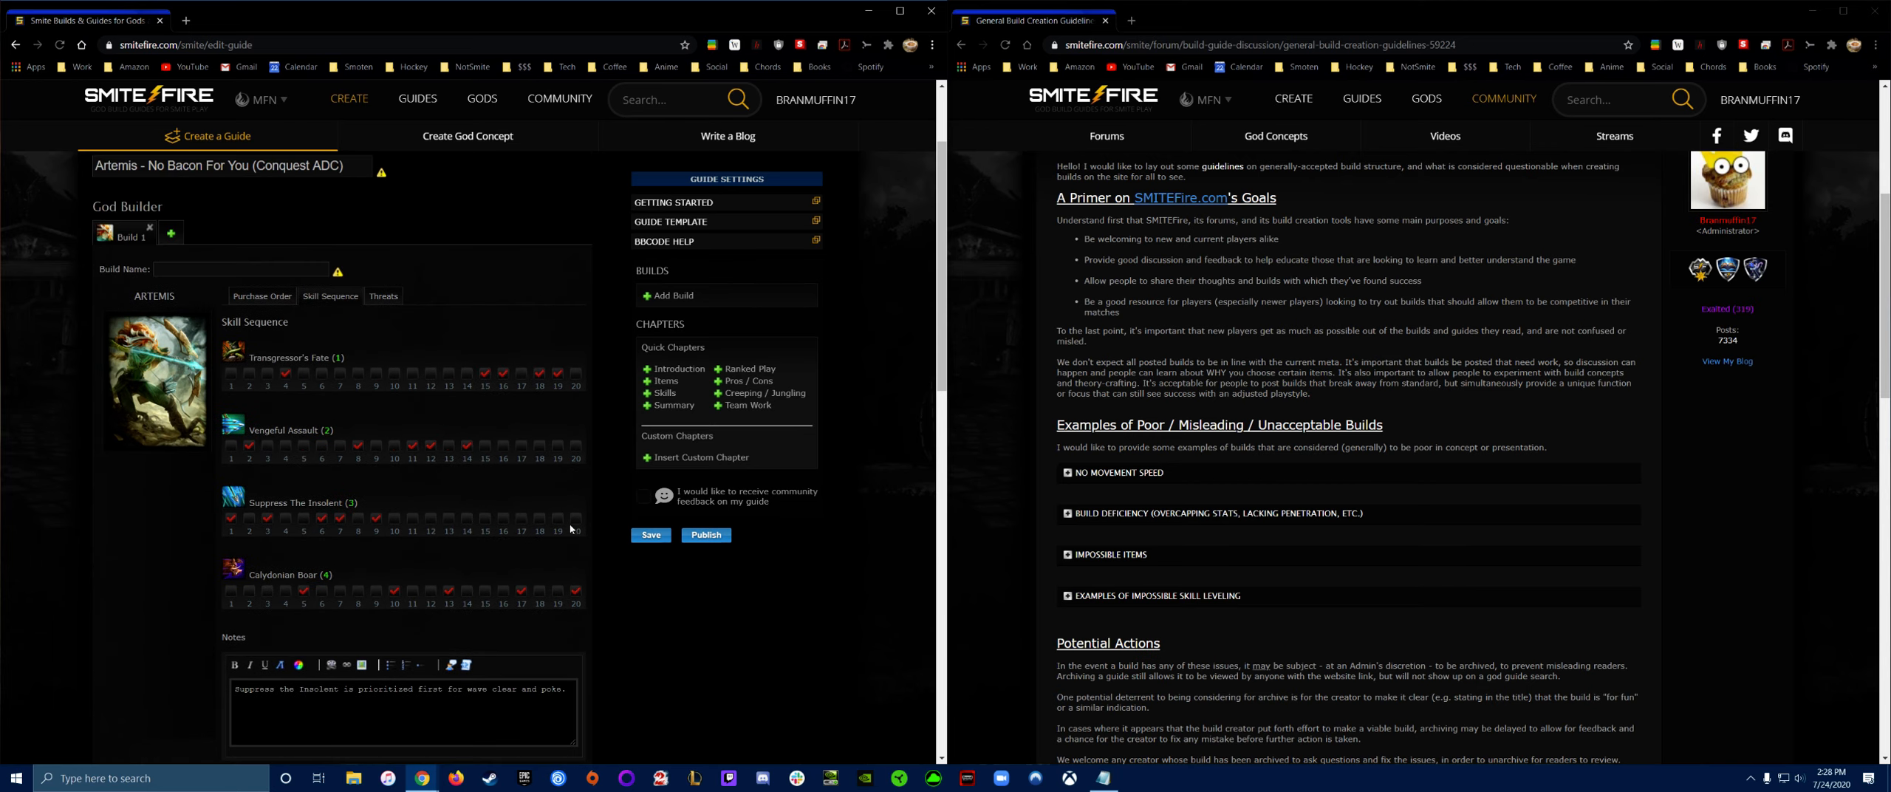
{"action": "scroll", "coordinate": [617, 563], "scroll_direction": "down", "scroll_amount": 1}
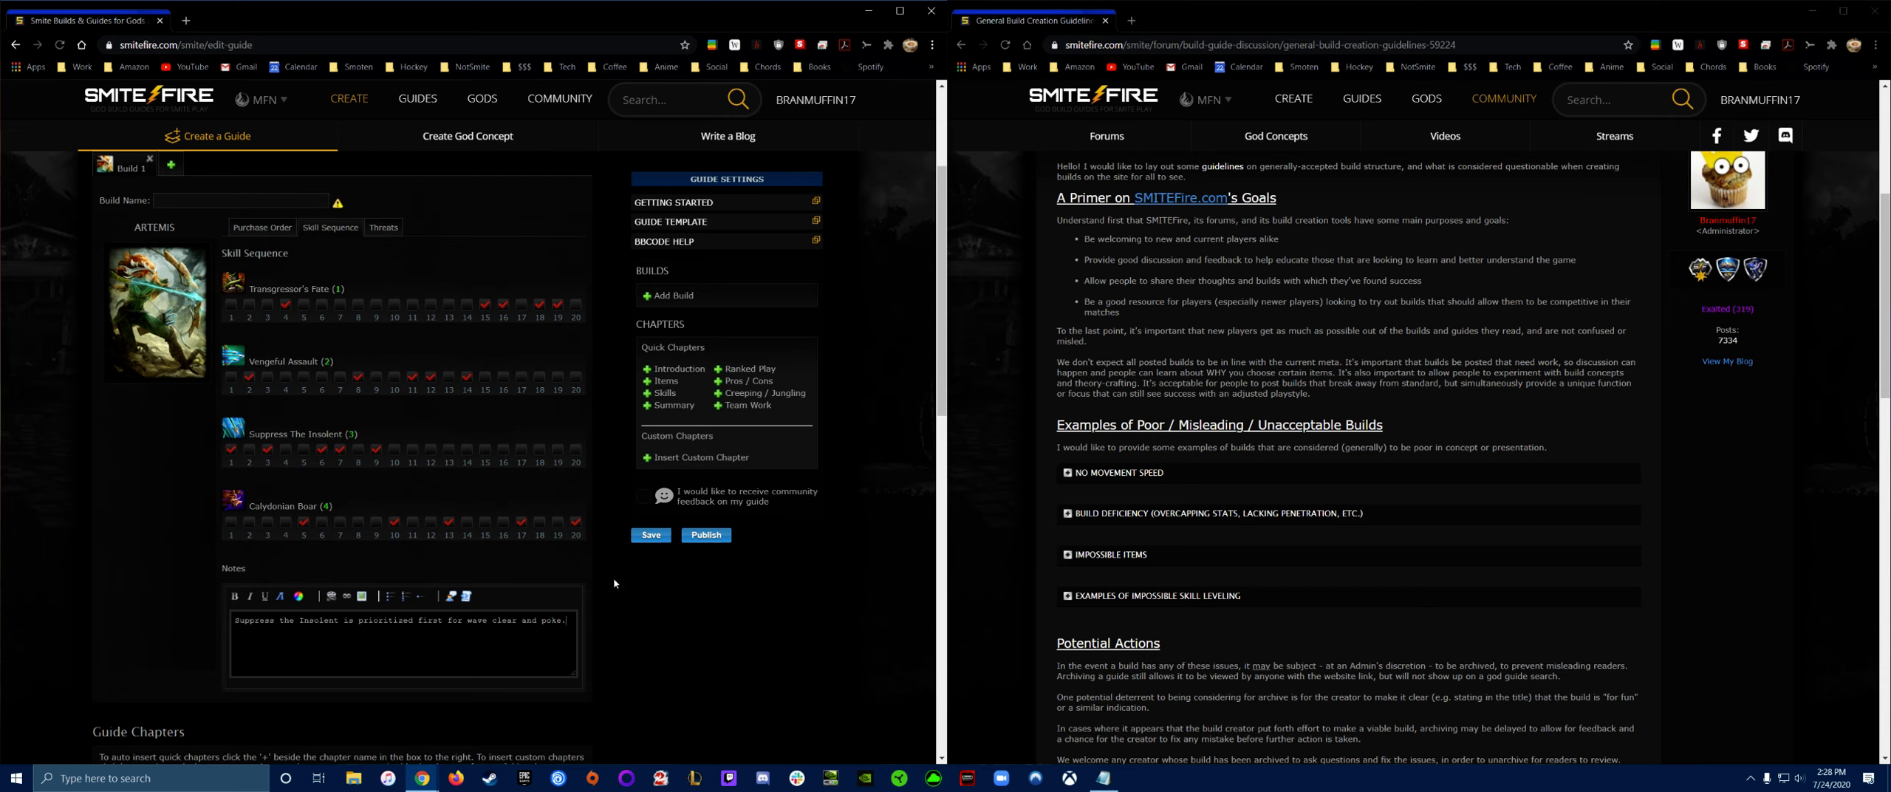
- Add Heimdallr as a threat to the Artemis build and set his threat level to 5
{"action": "left_click", "coordinate": [393, 234]}
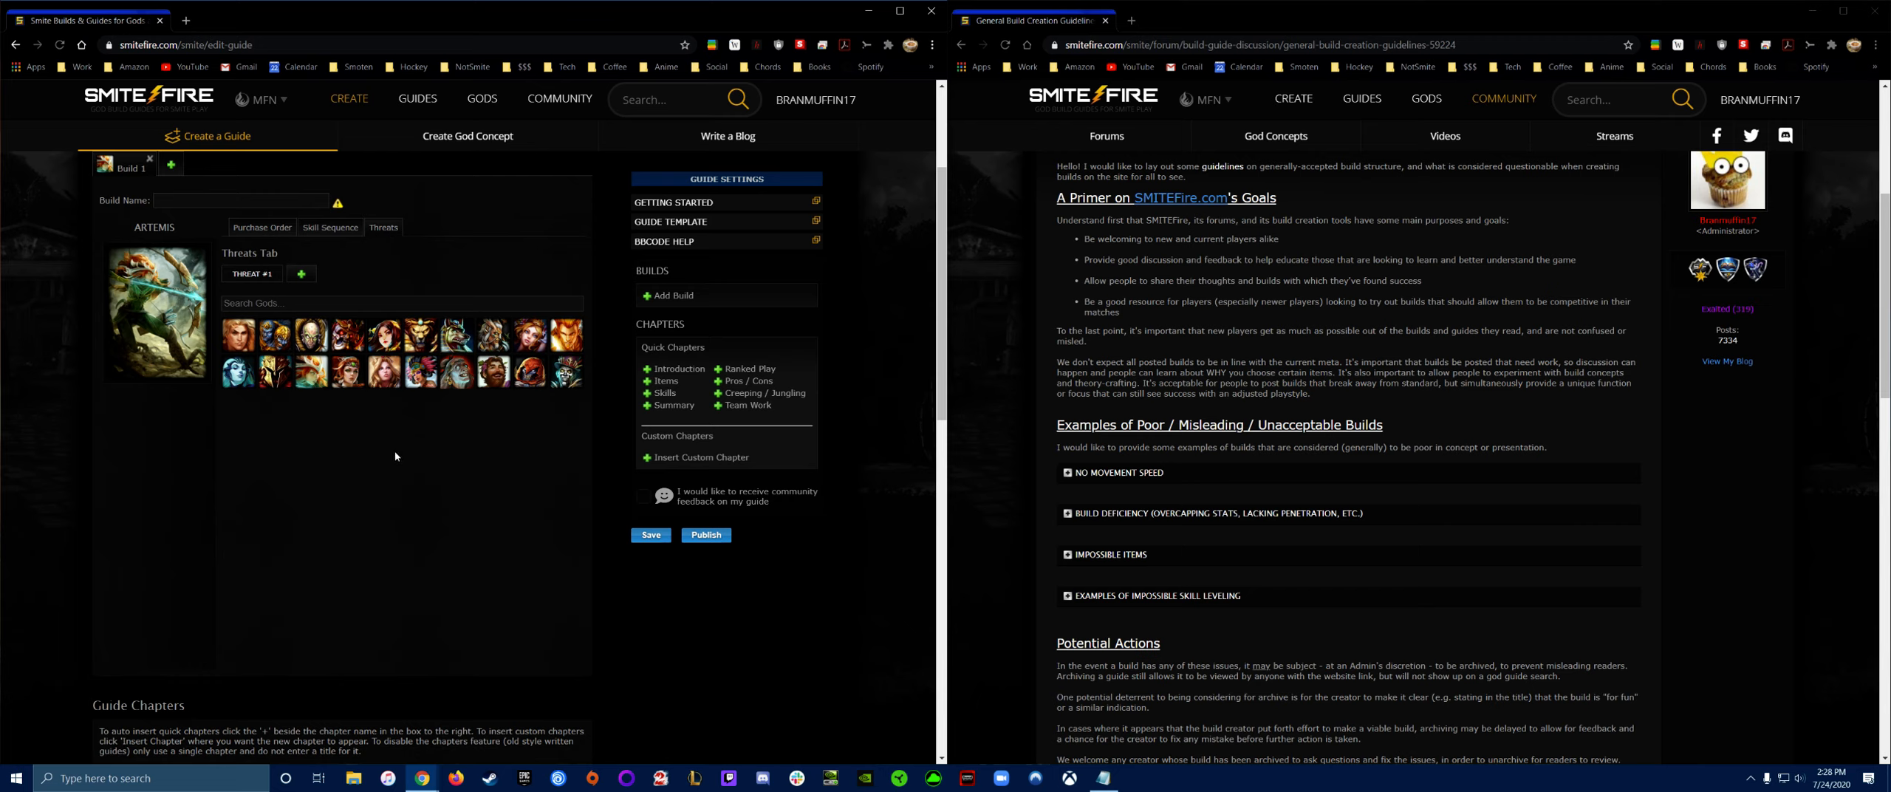
{"action": "left_click", "coordinate": [280, 304]}
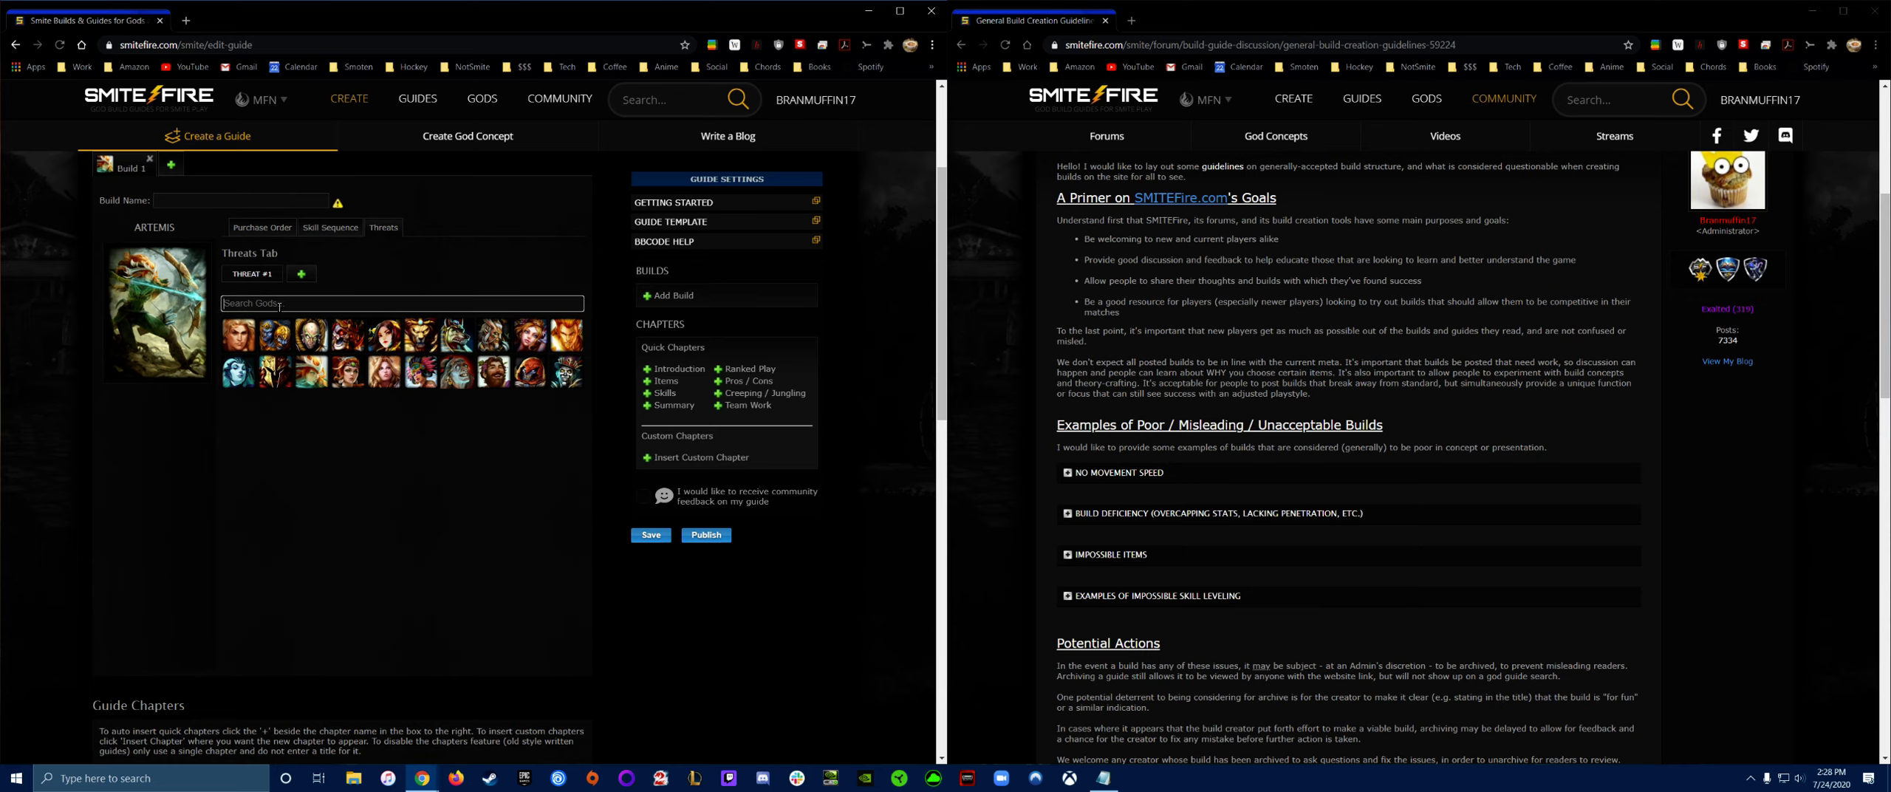
{"action": "type", "text": "heim"}
{"action": "left_click", "coordinate": [238, 336]}
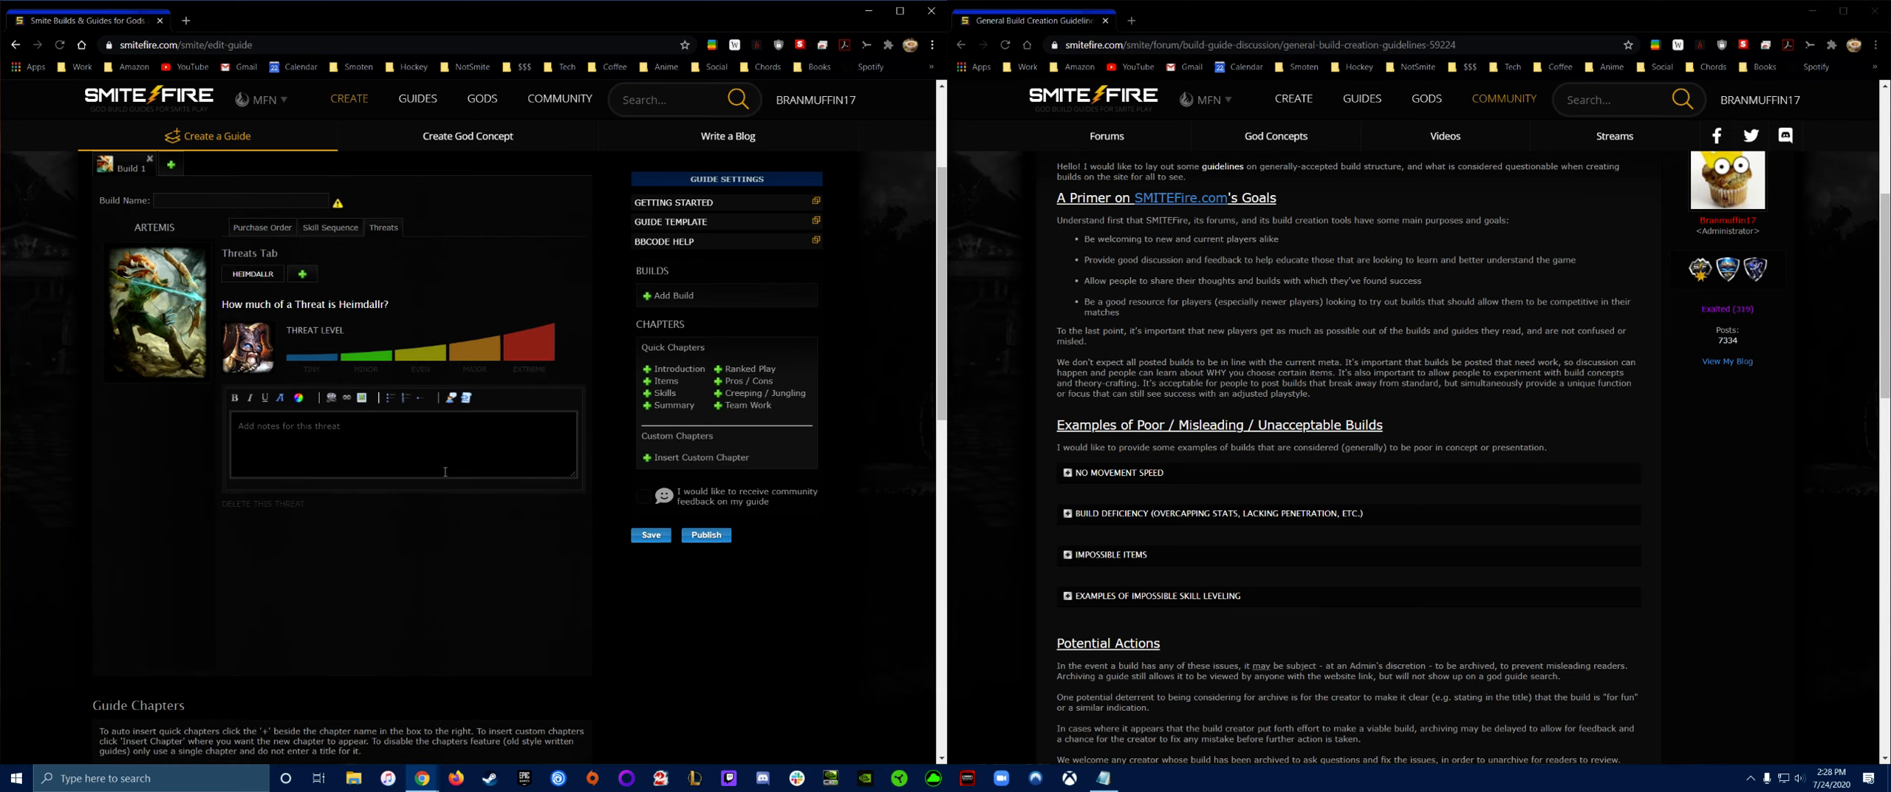
{"action": "left_click", "coordinate": [504, 364]}
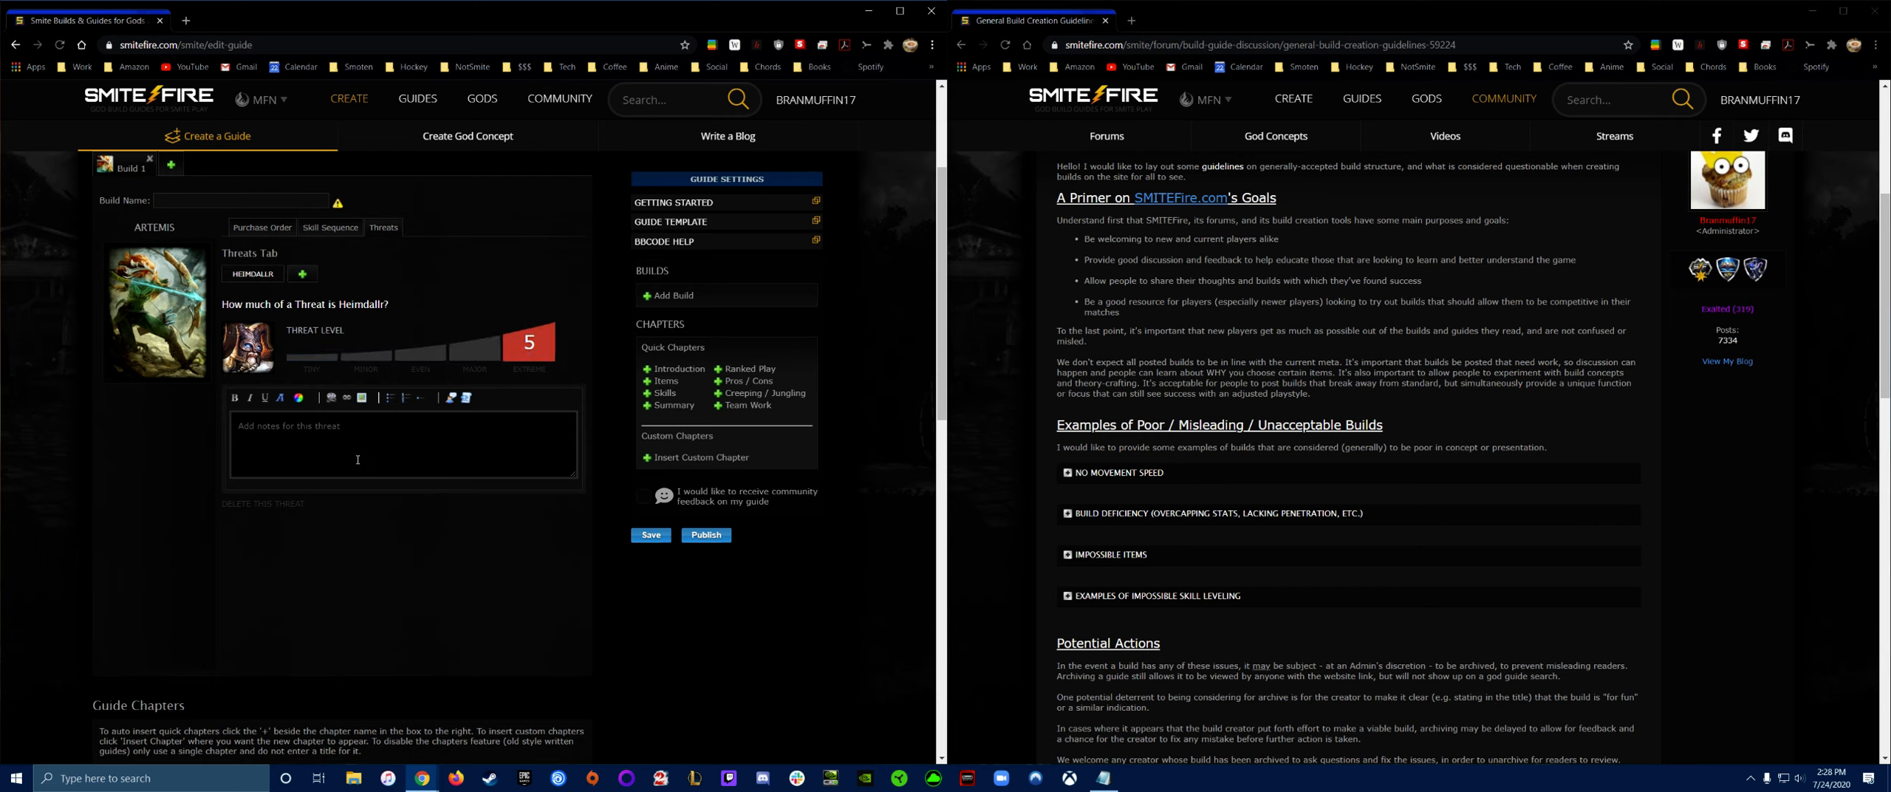
- Write the Heimdallr threat note "This guy hits like a #@(*%&^ truck in the early game."
{"action": "type", "text": "THis"}
{"action": "type", "text": "his guy hits like"}
{"action": "type", "text": " a #@(*%&^ truck in the early game."}
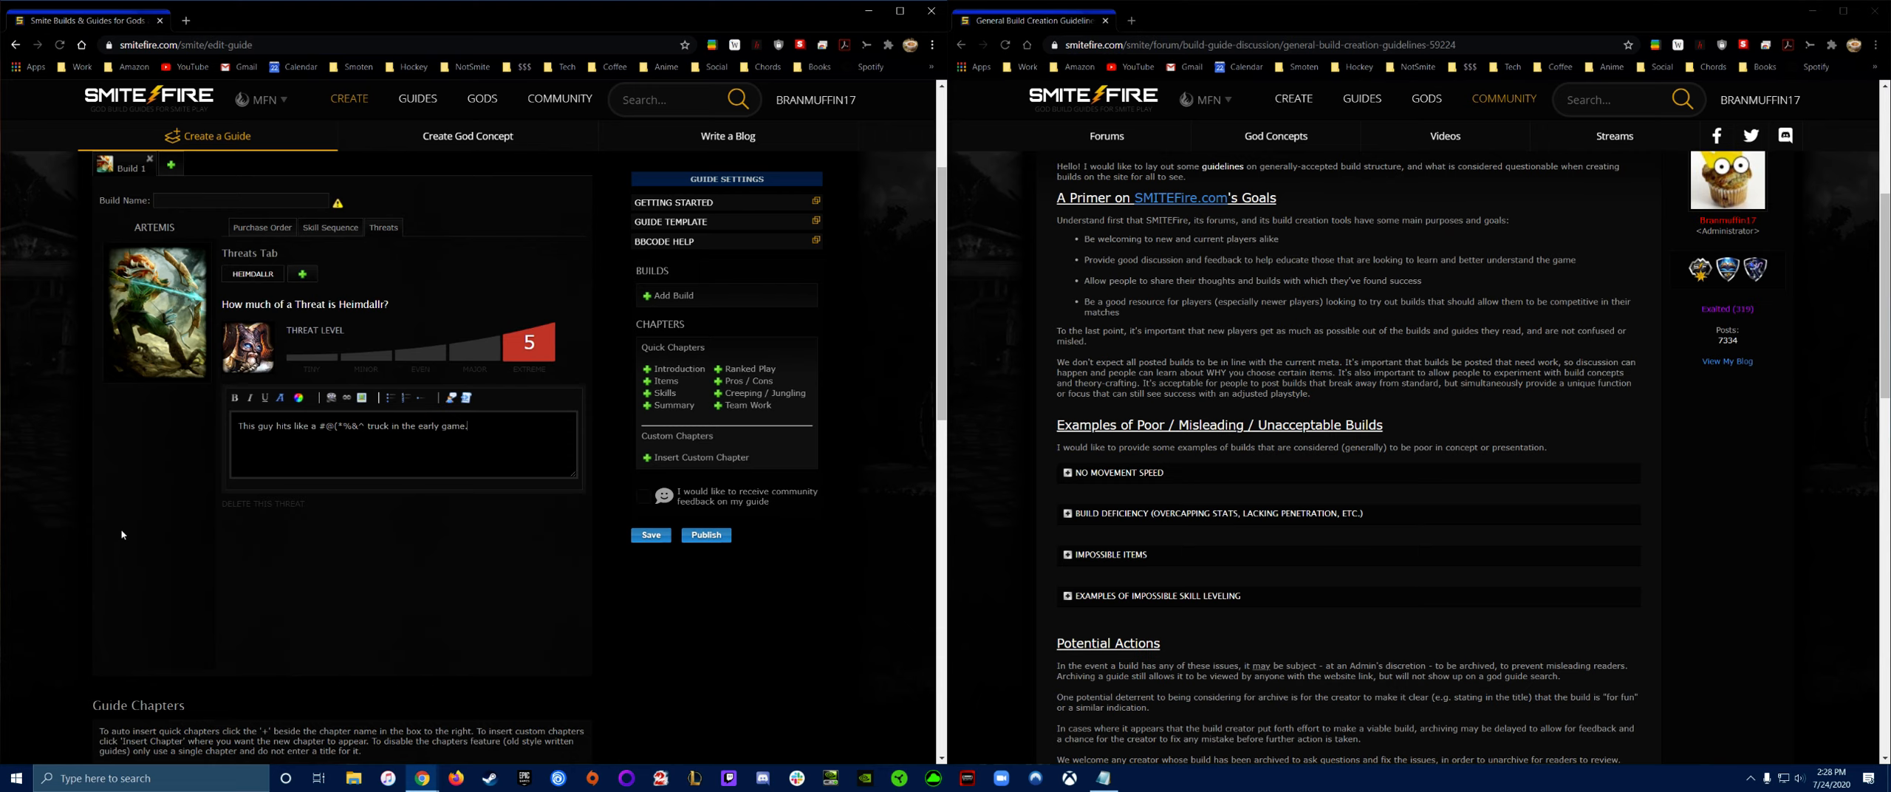
- Return to the build's purchase order and name the first one "Starting Items"
{"action": "left_click", "coordinate": [255, 229]}
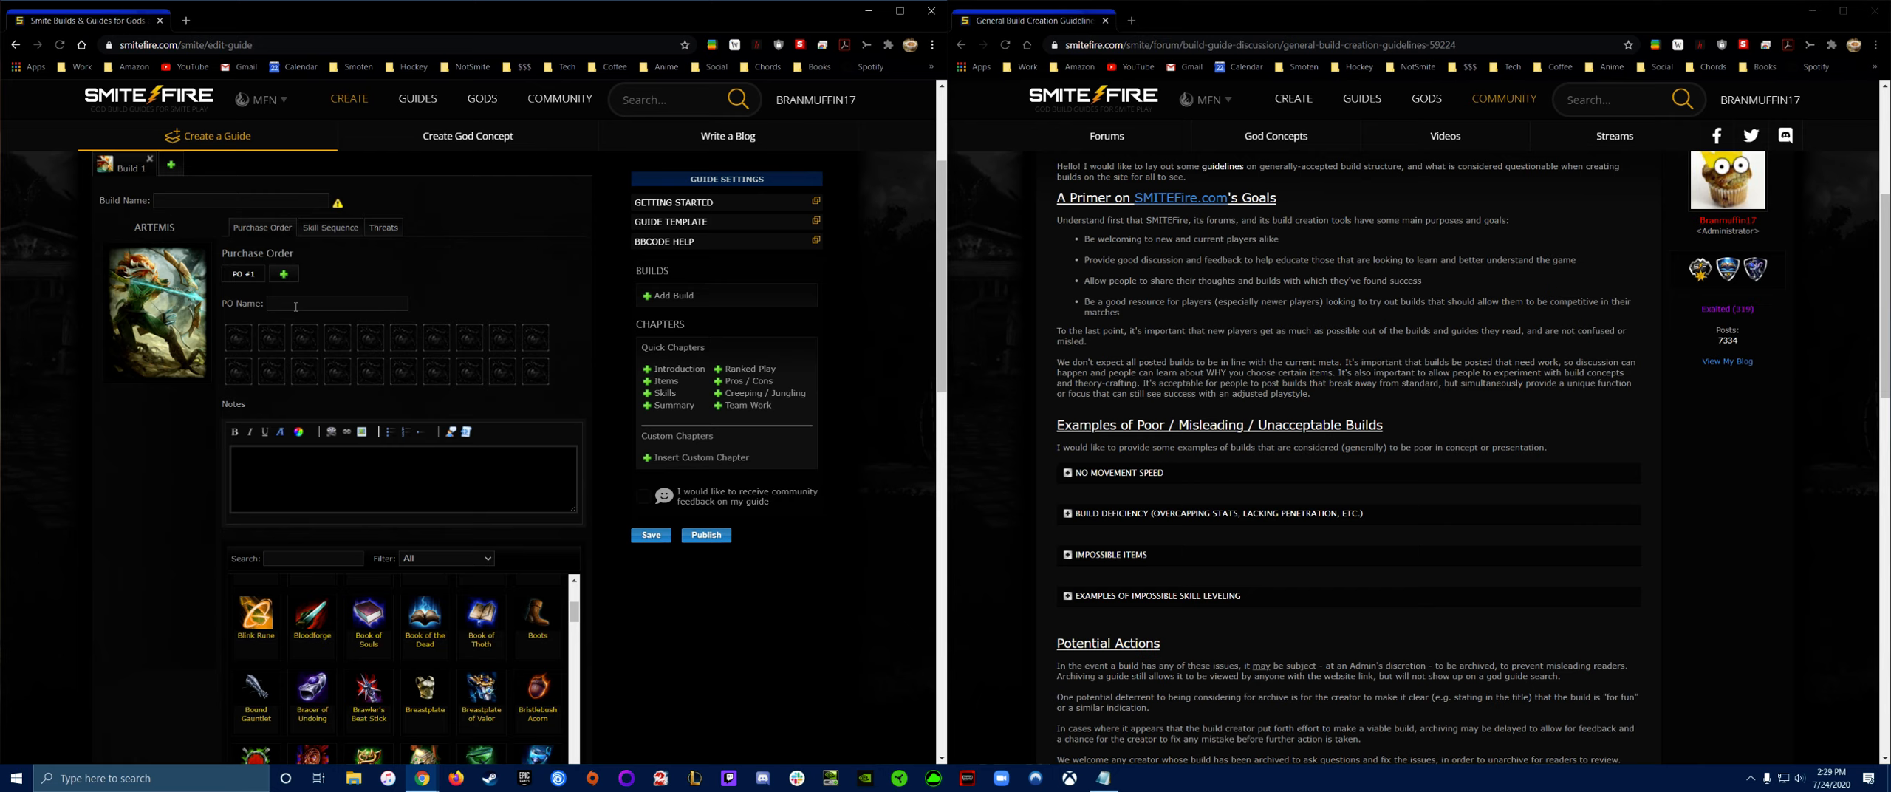
{"action": "left_click", "coordinate": [296, 307]}
{"action": "type", "text": "Starting Items"}
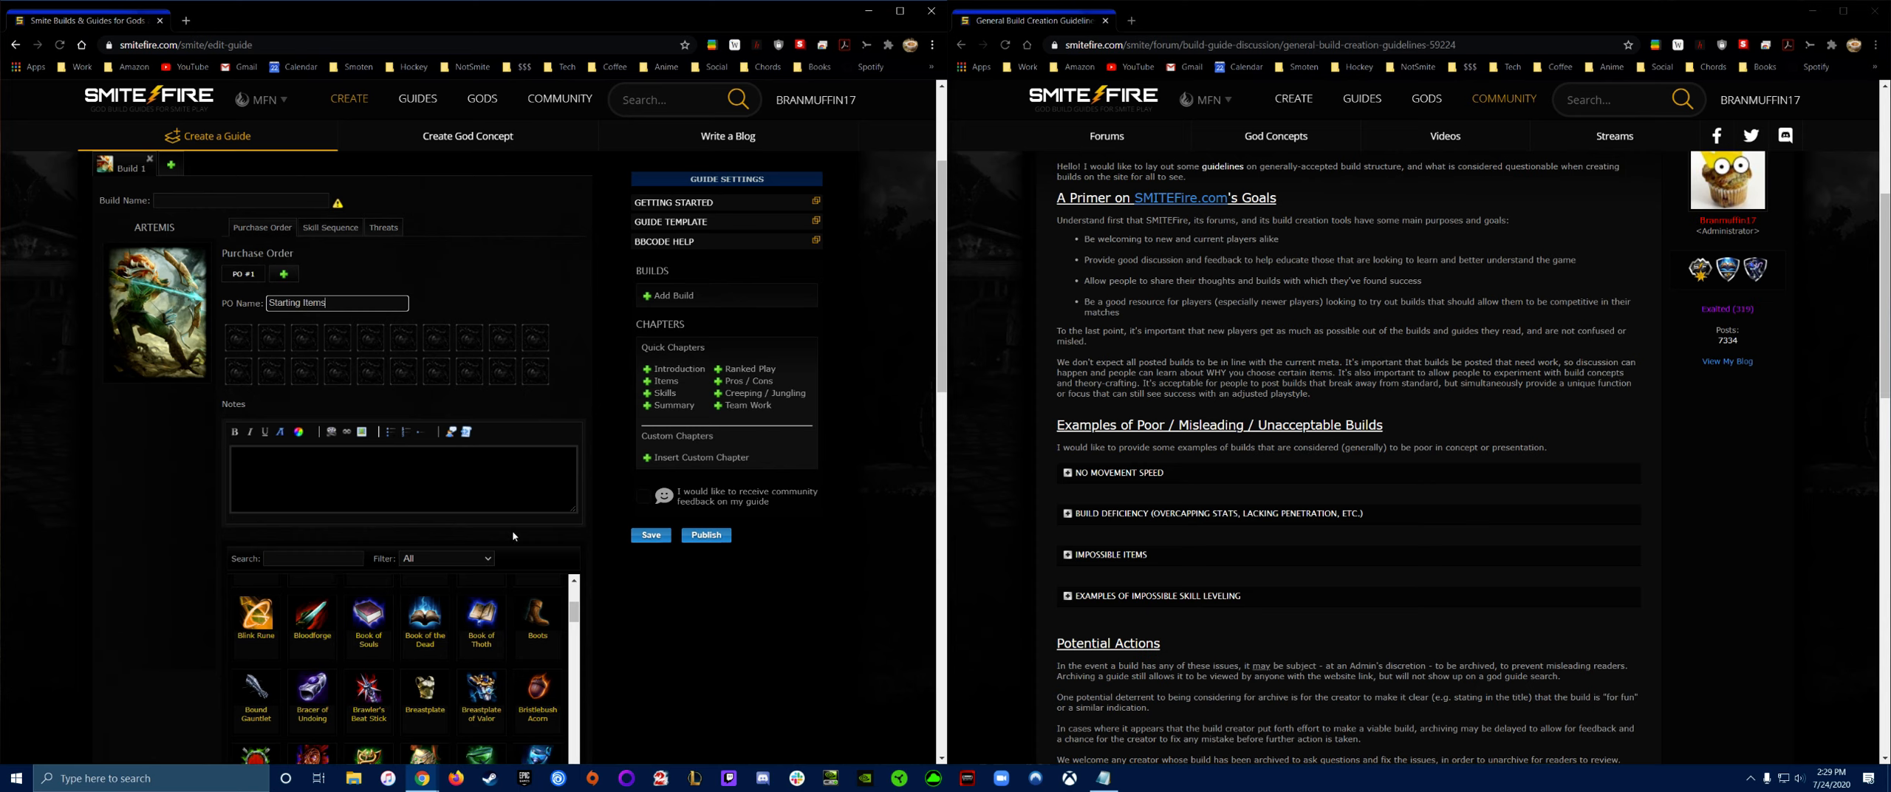
- Search the items for "hunter" and add Hunter's Blessing to the Starting Items purchase order
{"action": "scroll", "coordinate": [414, 584], "scroll_direction": "down", "scroll_amount": 3}
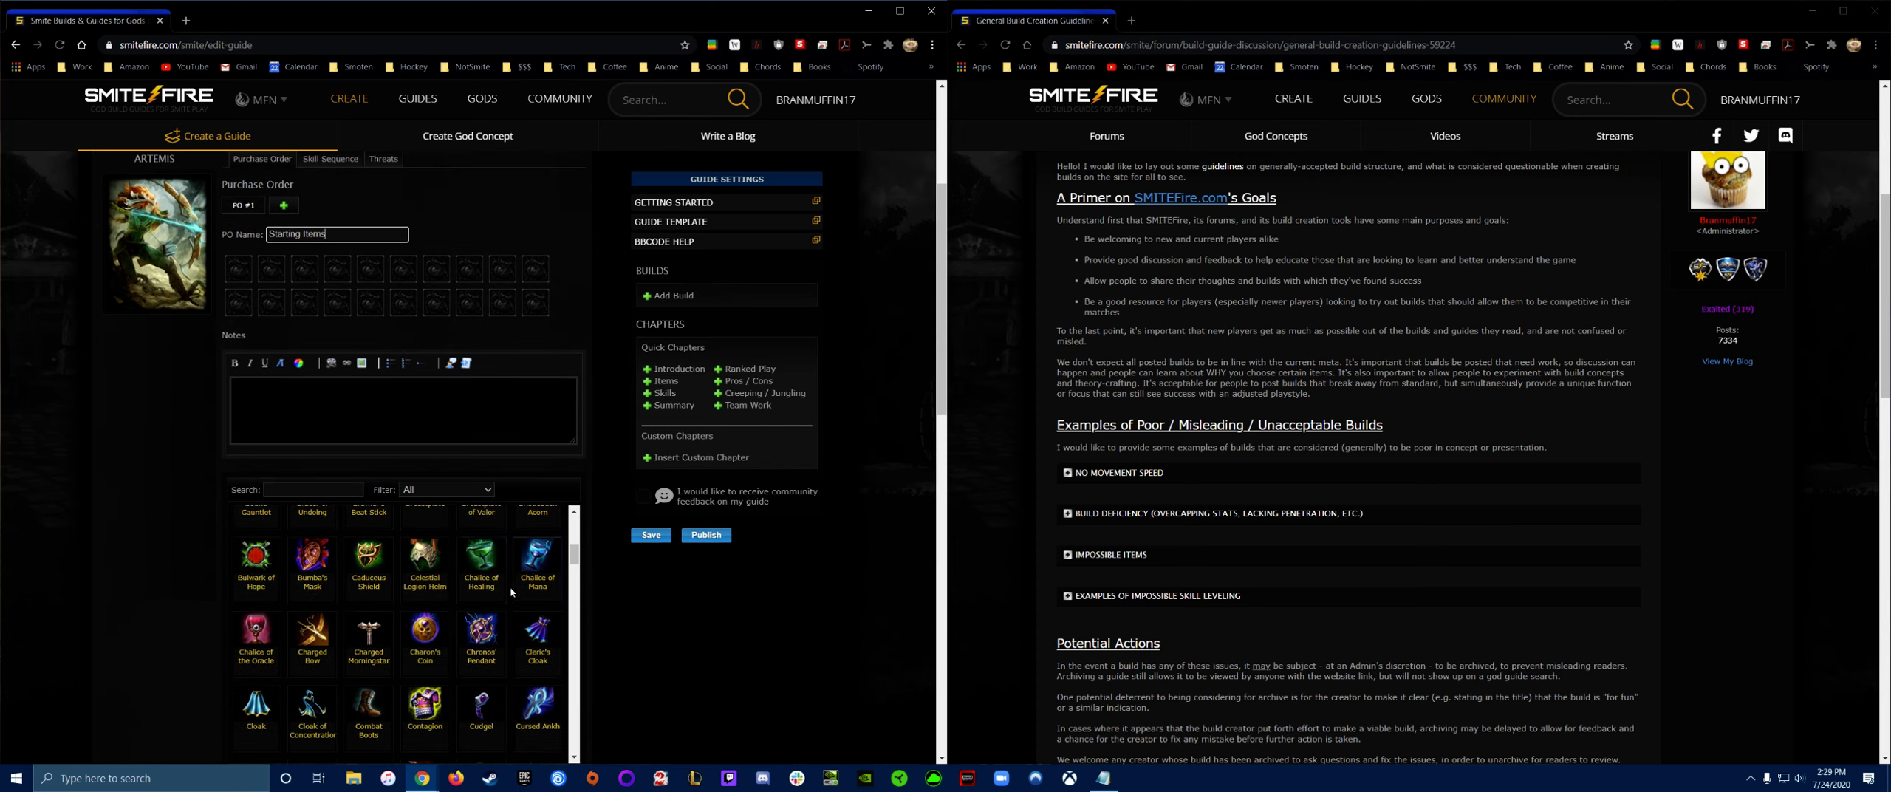
{"action": "left_click", "coordinate": [359, 493]}
{"action": "left_click", "coordinate": [446, 491]}
{"action": "left_click", "coordinate": [446, 491]}
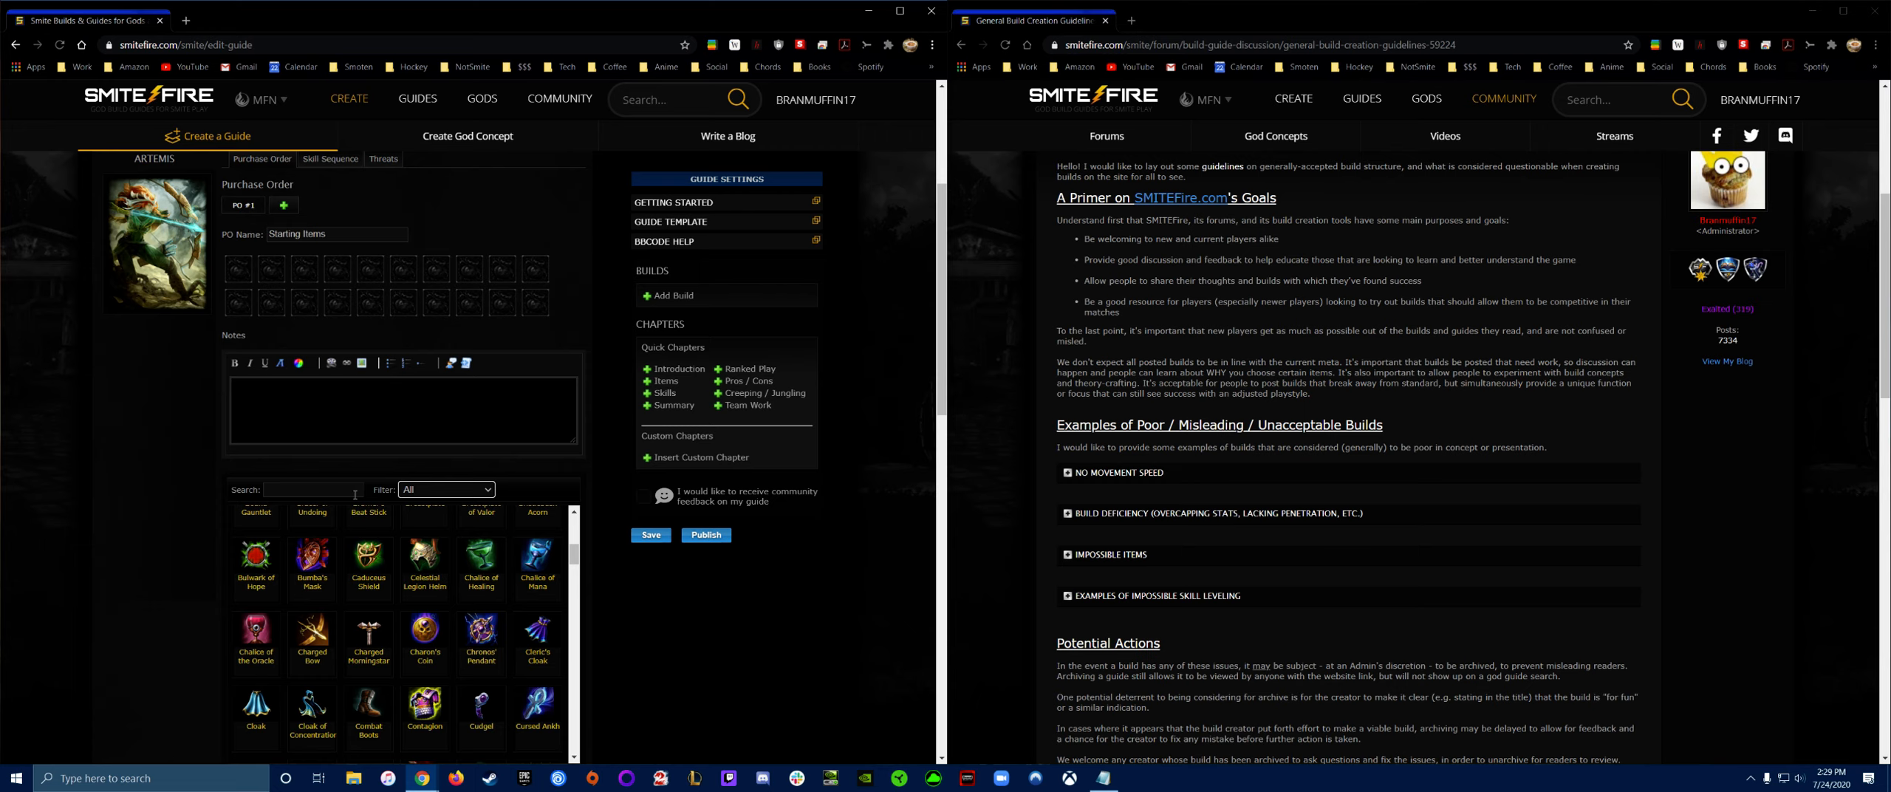
{"action": "scroll", "coordinate": [347, 510], "scroll_direction": "up", "scroll_amount": 3}
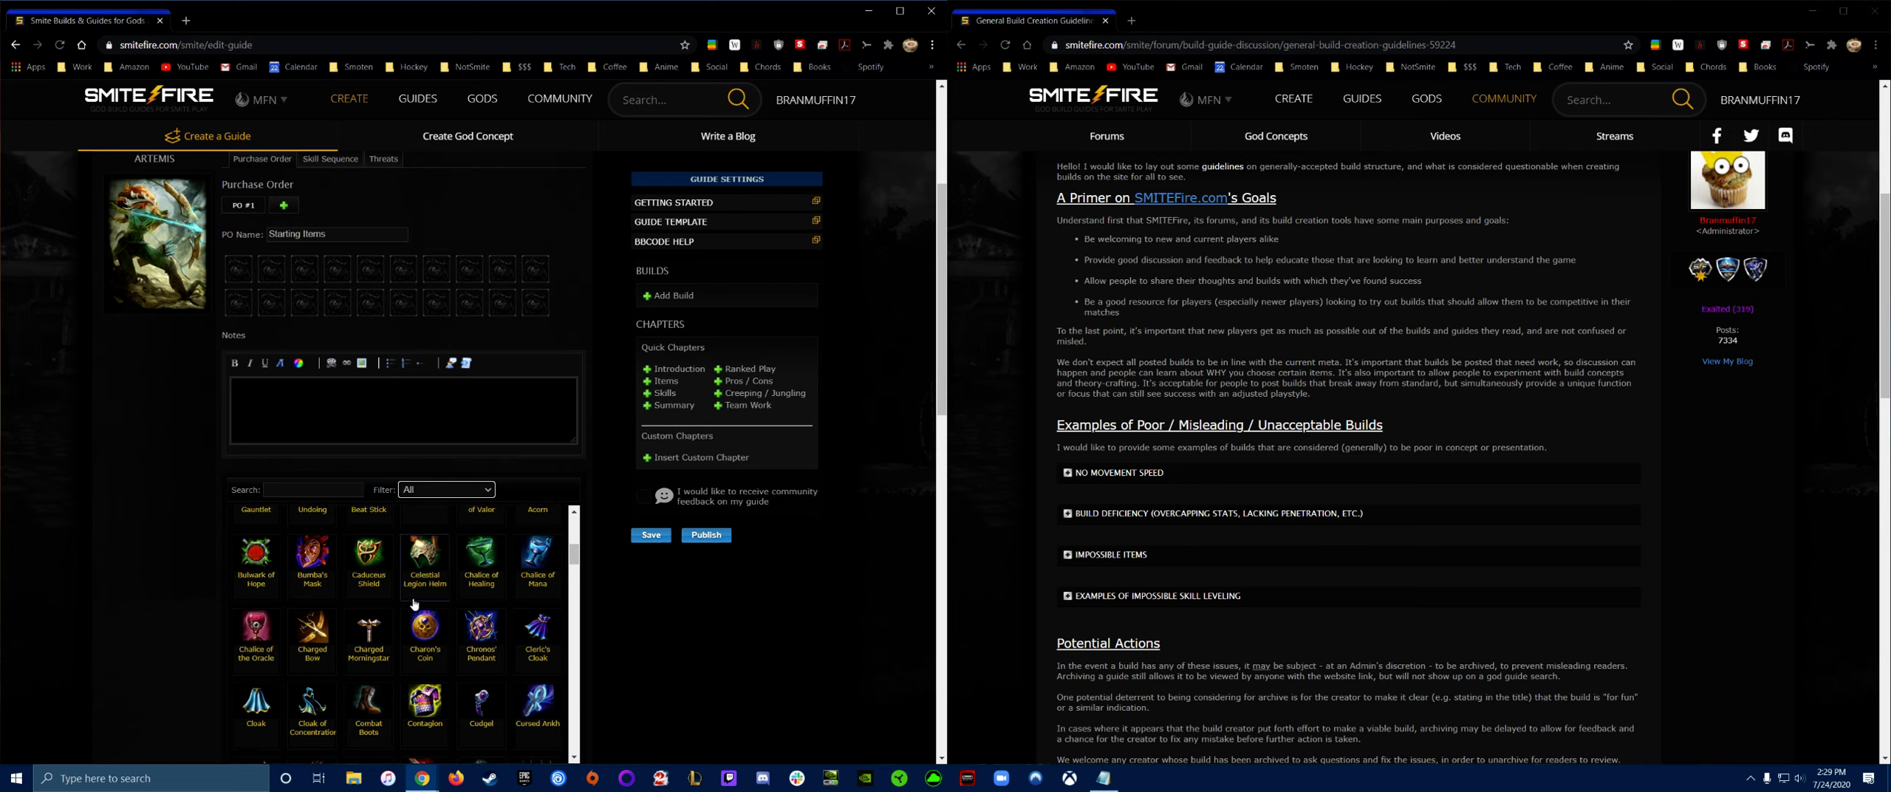
{"action": "left_click", "coordinate": [344, 493]}
{"action": "type", "text": "hunter"}
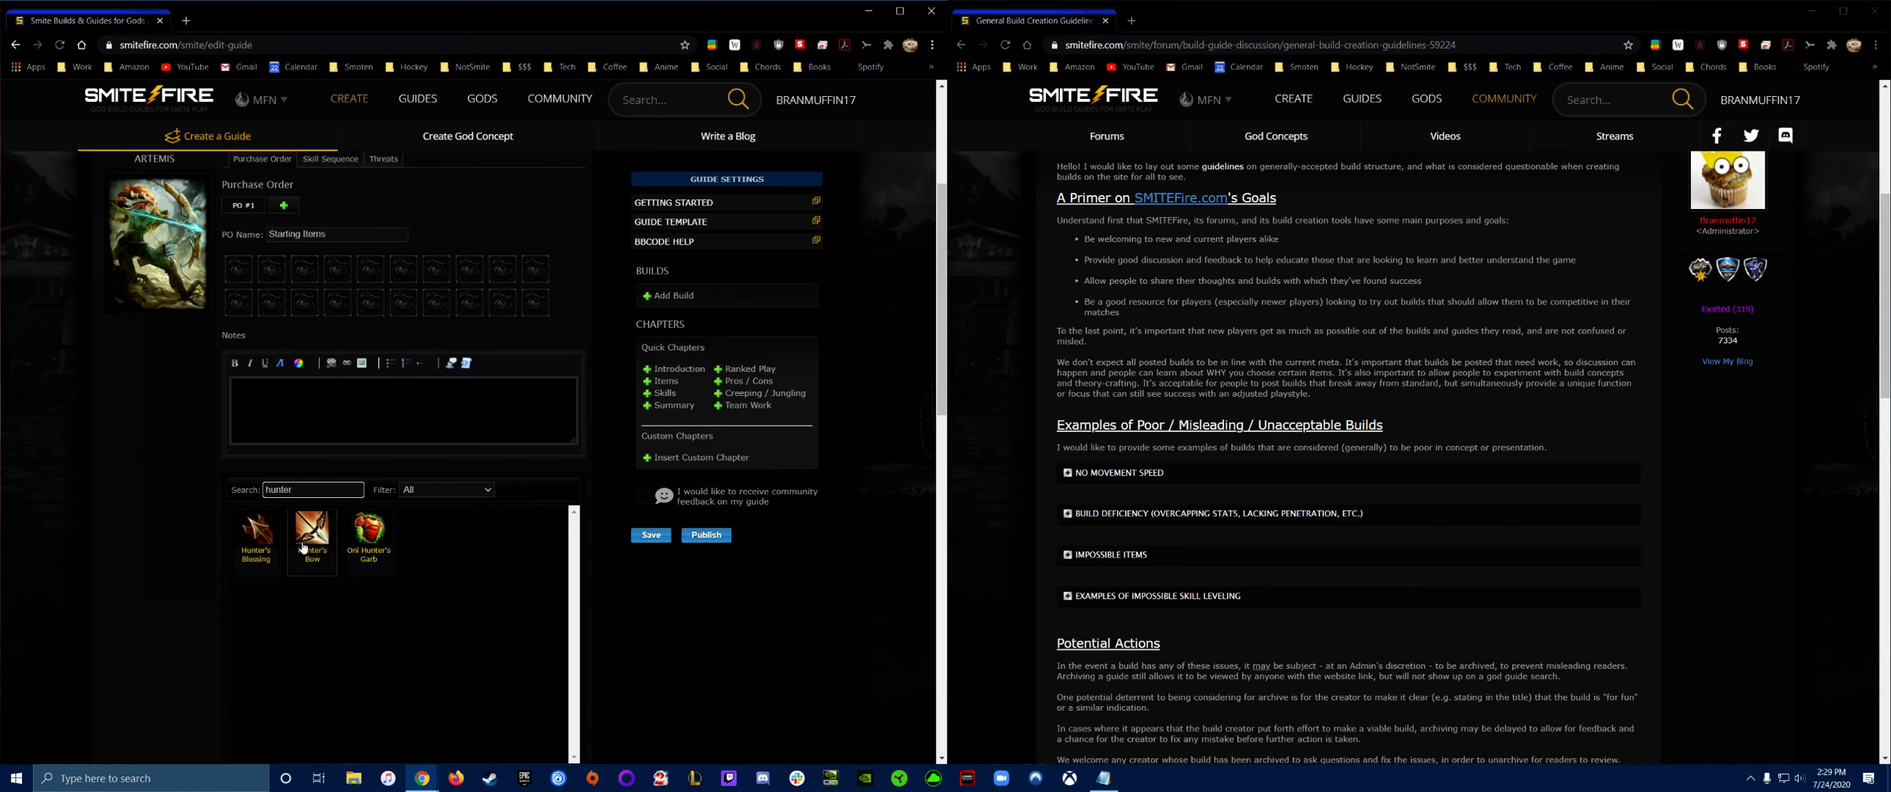
{"action": "left_click", "coordinate": [262, 526]}
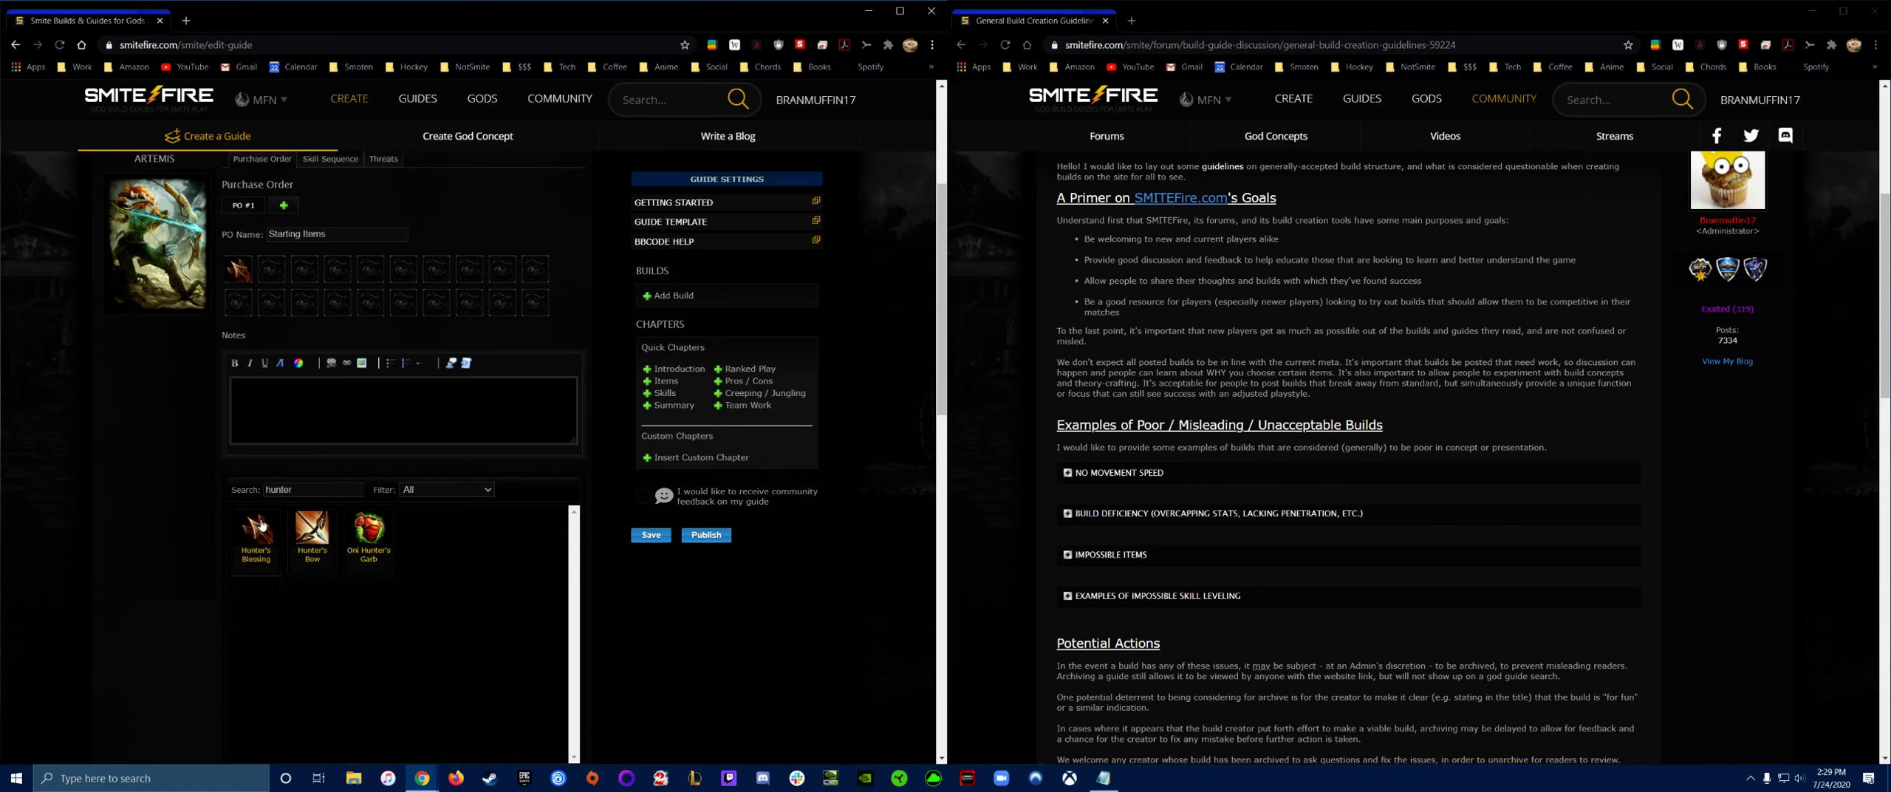
- Search the items for "spiked" and add Spiked Gauntlet to the Starting Items purchase order
{"action": "double_click", "coordinate": [317, 495]}
{"action": "type", "text": "spiked"}
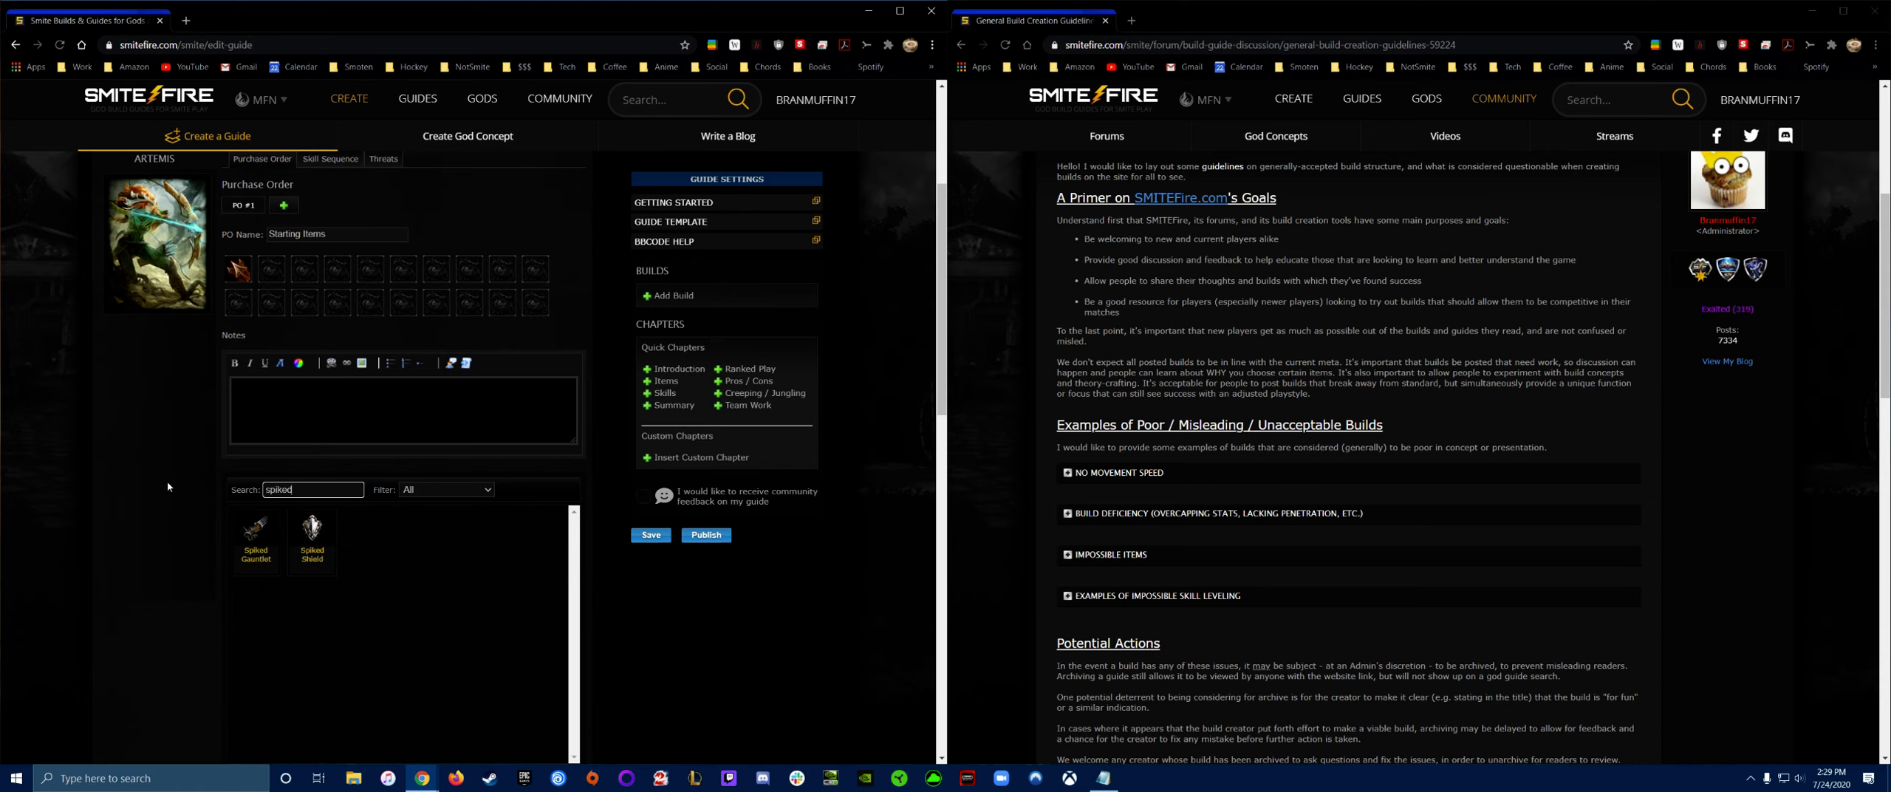
{"action": "left_click", "coordinate": [256, 531]}
- Search the items for "potion", add three Healing Potions and one Mana Potion to Starting Items, and write the note "Test"
{"action": "left_click_drag", "start_coordinate": [297, 490], "coordinate": [232, 488]}
{"action": "type", "text": "potion"}
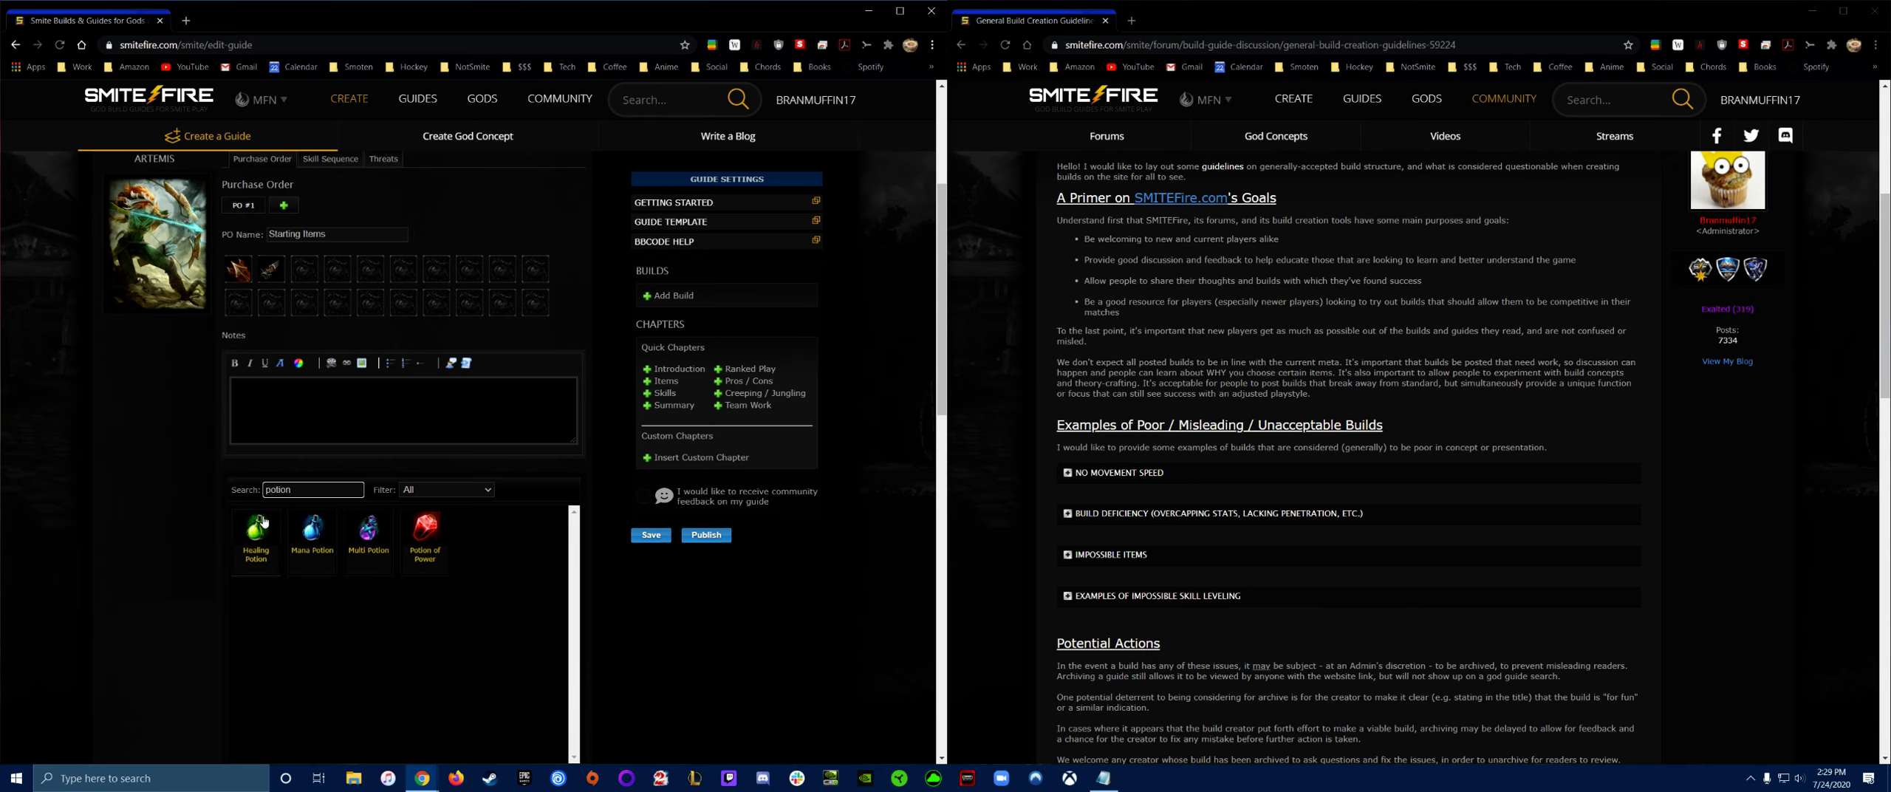
{"action": "left_click", "coordinate": [263, 522]}
{"action": "left_click", "coordinate": [264, 522]}
{"action": "left_click", "coordinate": [264, 522]}
{"action": "left_click", "coordinate": [328, 548]}
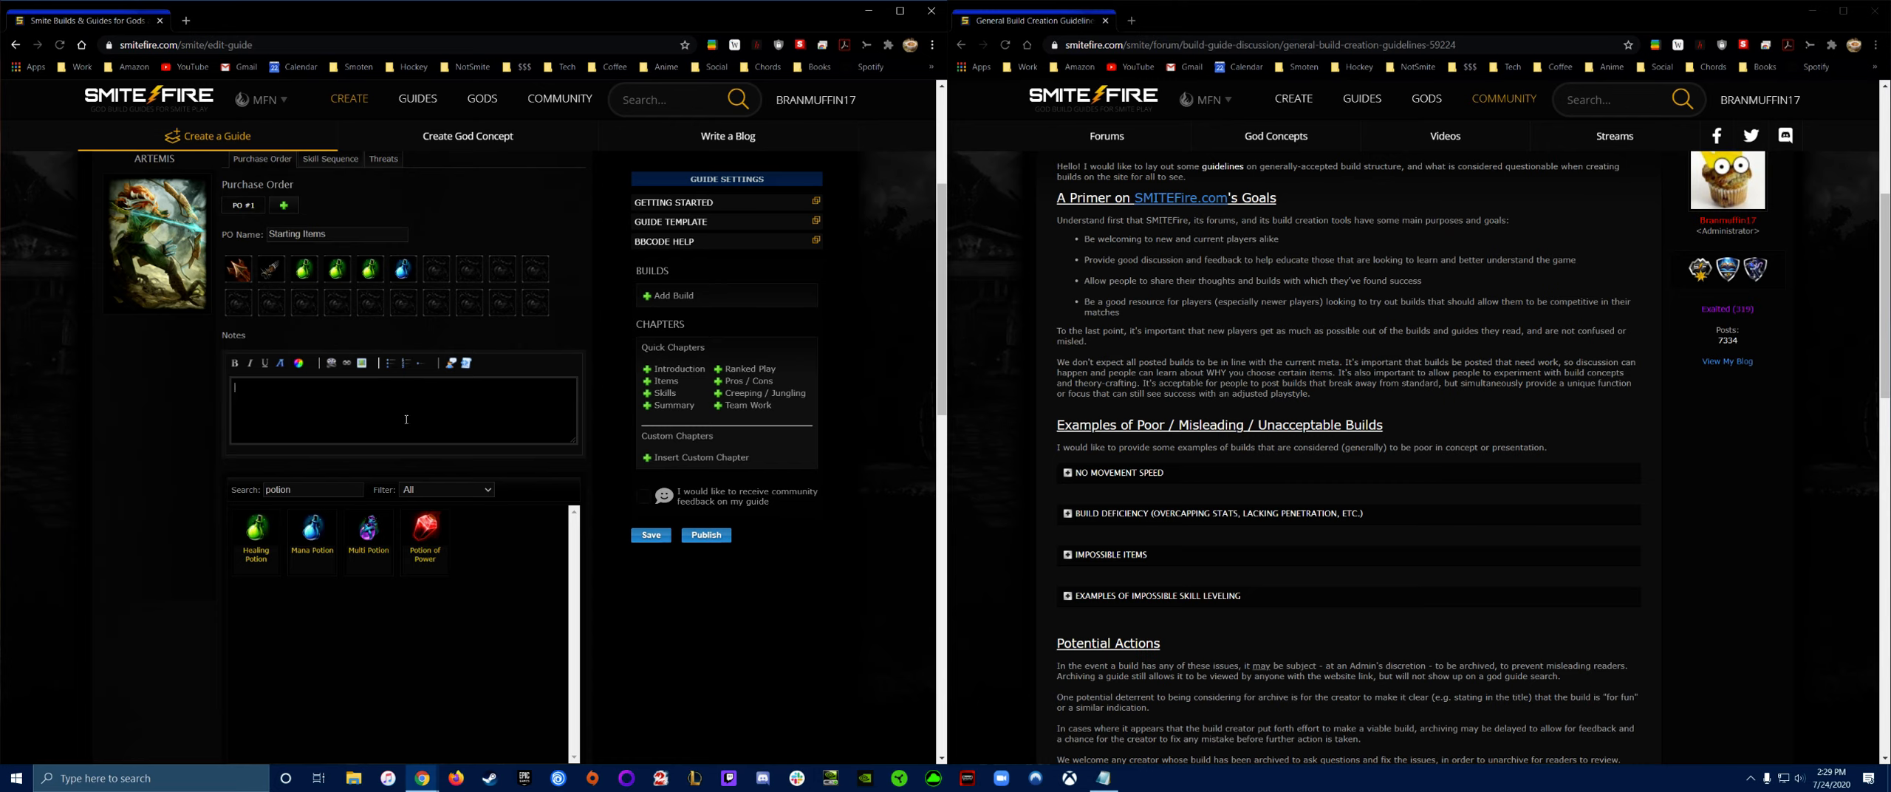
{"action": "type", "text": "Test"}
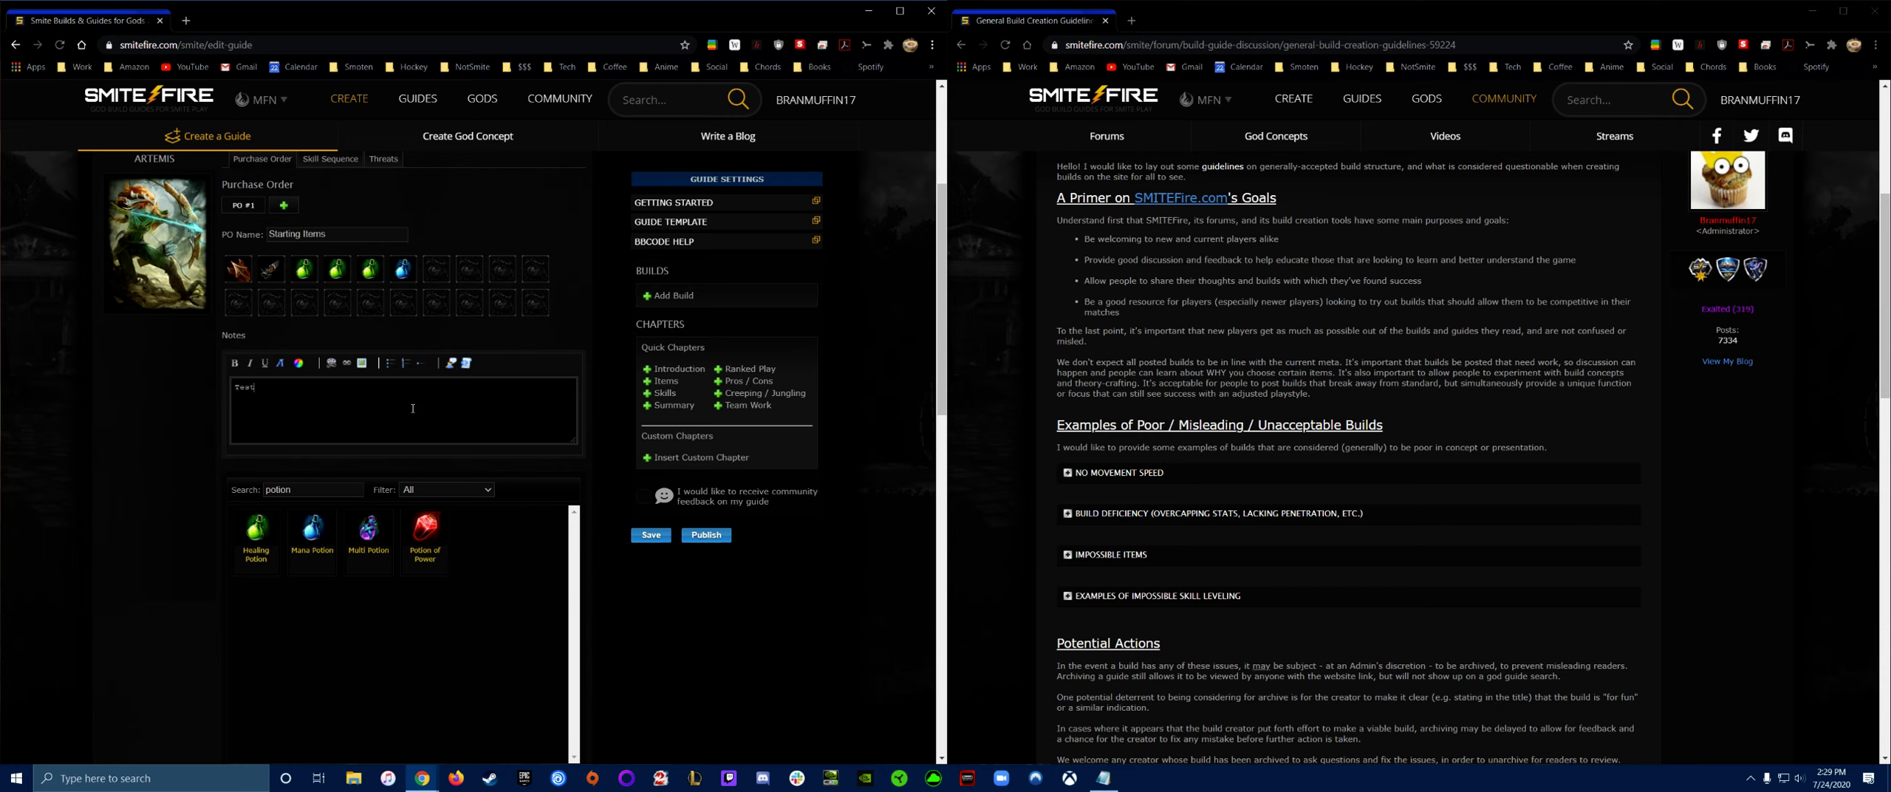
- Opt in to receiving community feedback on the guide and save the guide
{"action": "left_click", "coordinate": [645, 499]}
{"action": "left_click", "coordinate": [647, 536]}
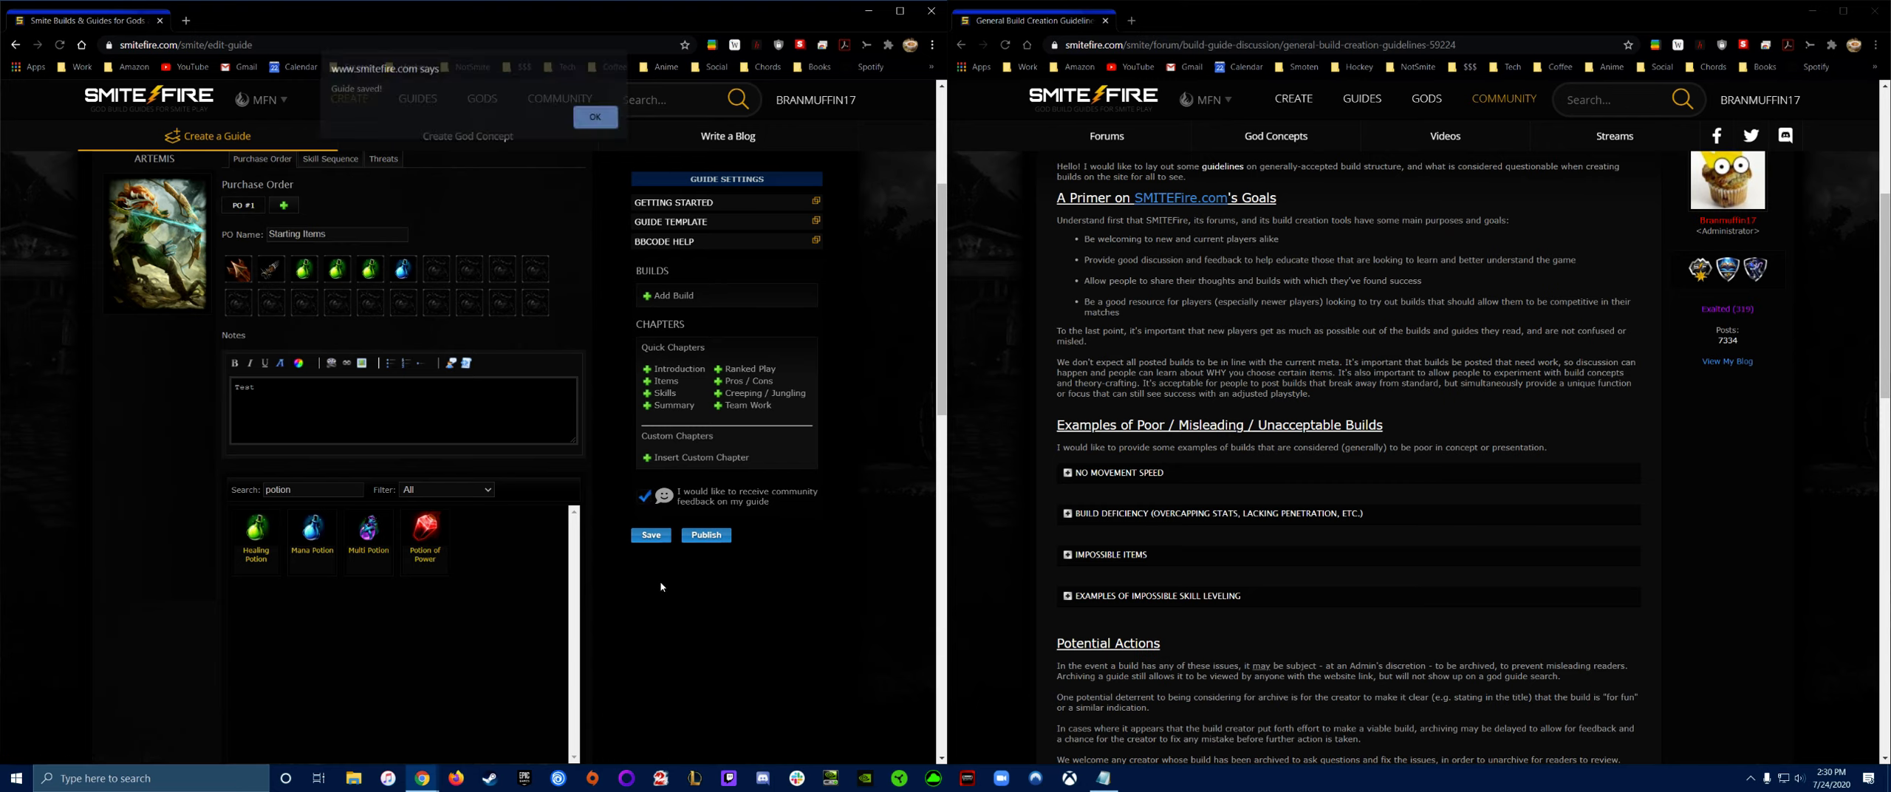
{"action": "left_click", "coordinate": [593, 124]}
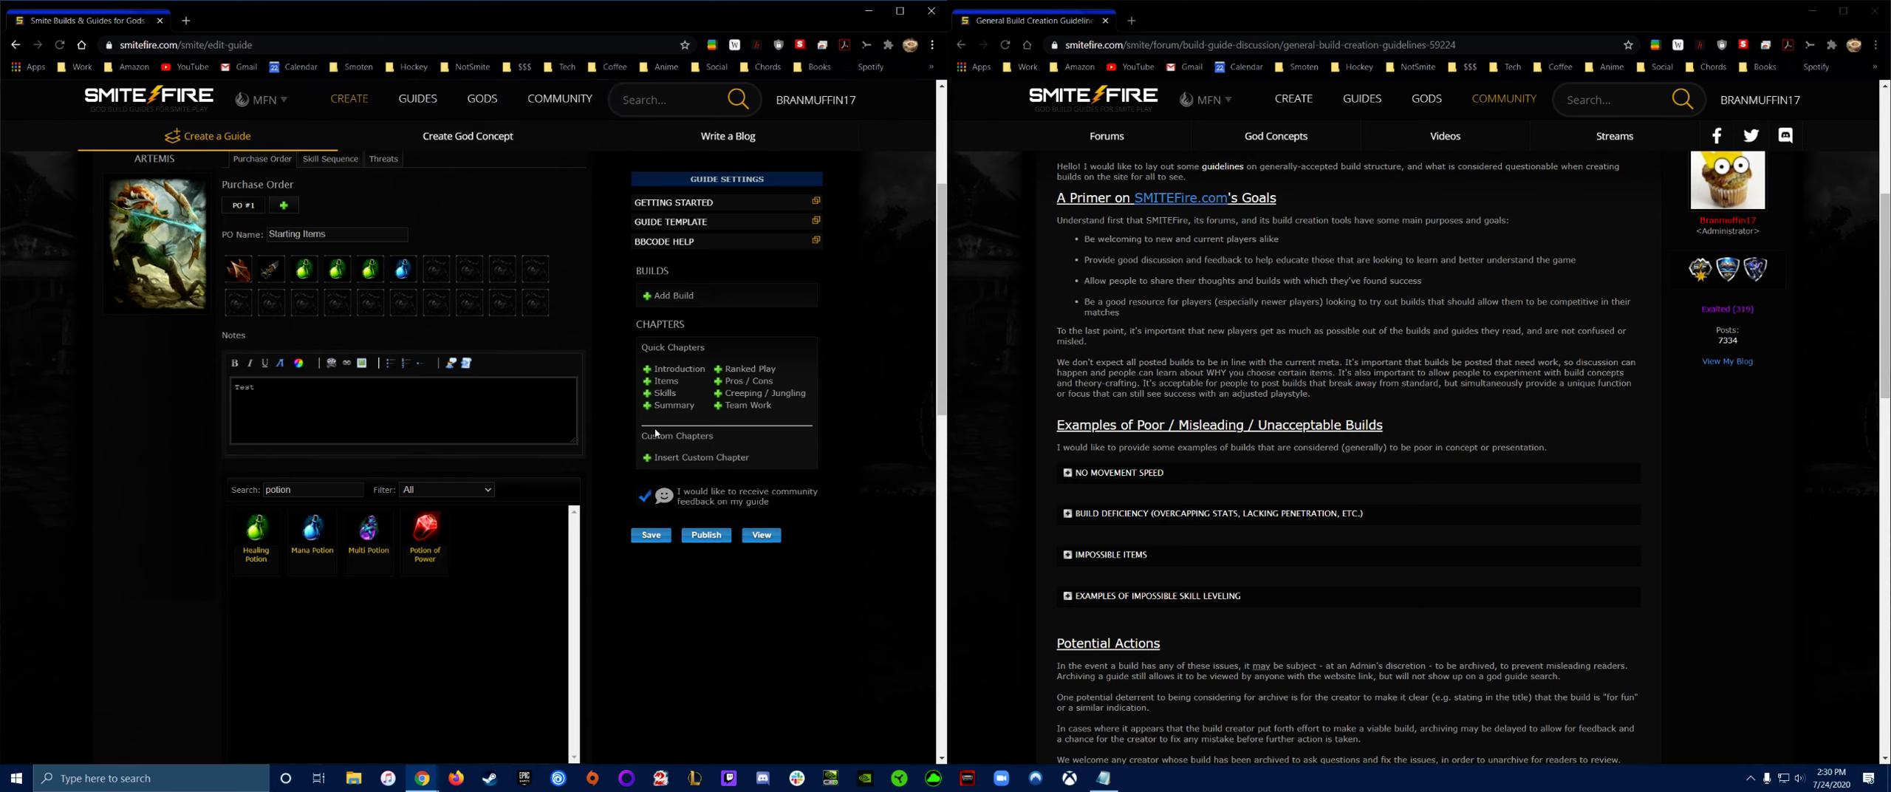
- View the saved guide in the second browser window and review its starting items, notes marker, skill order and threats
{"action": "left_click", "coordinate": [762, 535]}
{"action": "left_click_drag", "start_coordinate": [259, 20], "coordinate": [1168, 16]}
{"action": "scroll", "coordinate": [1404, 444], "scroll_direction": "down", "scroll_amount": 6}
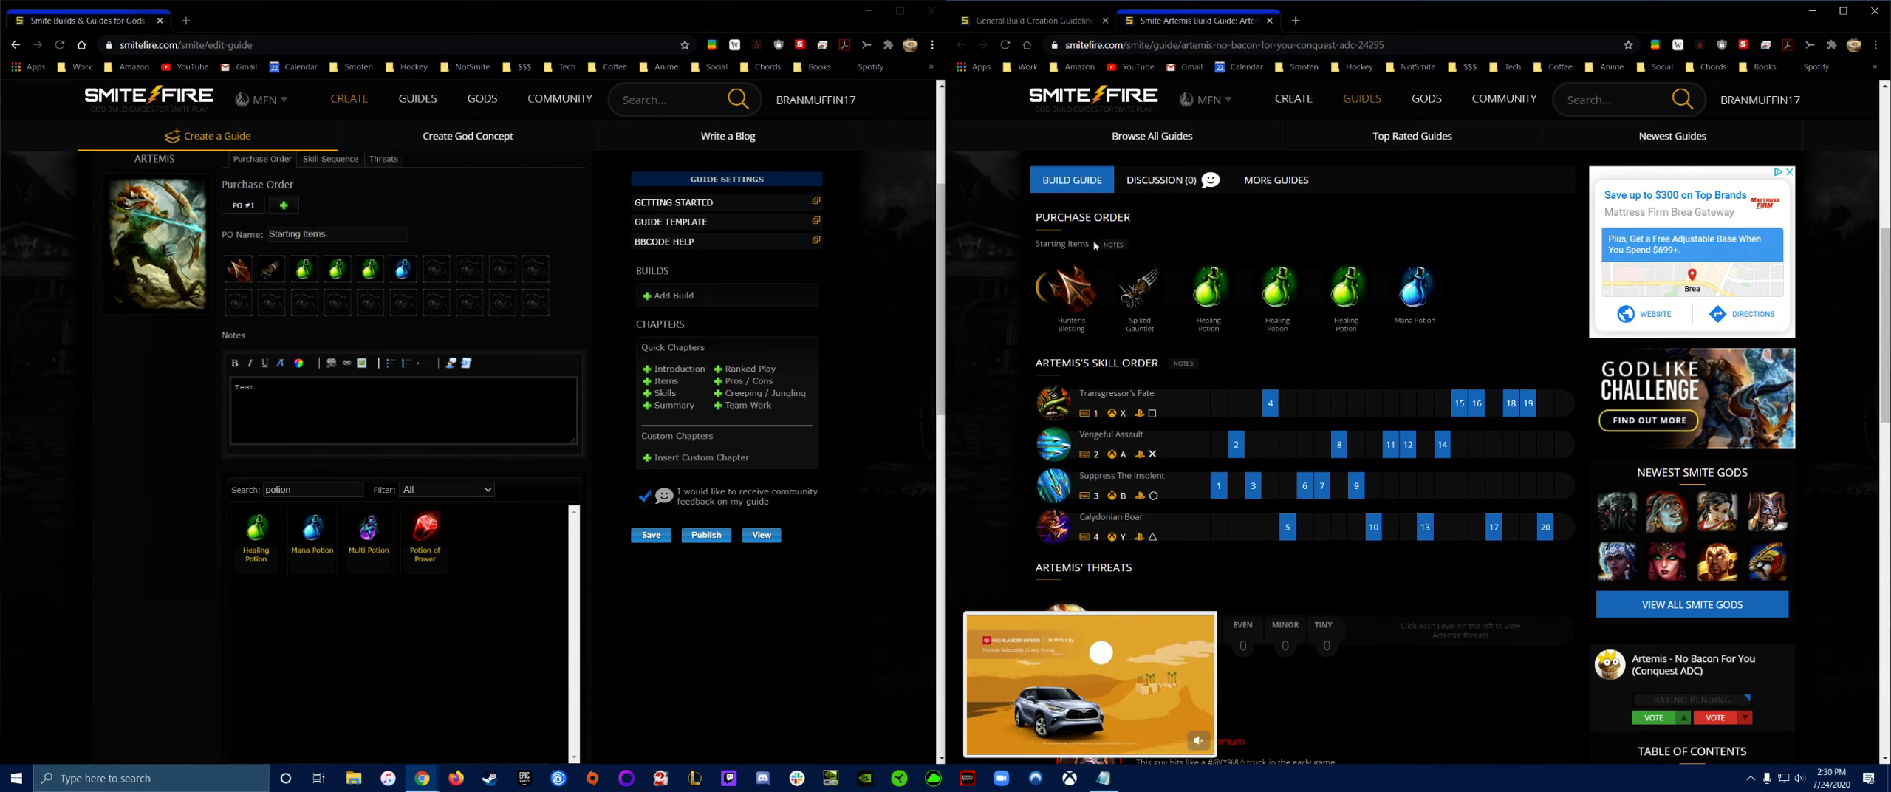
{"action": "left_click", "coordinate": [319, 395]}
{"action": "key", "text": "ctrl+a"}
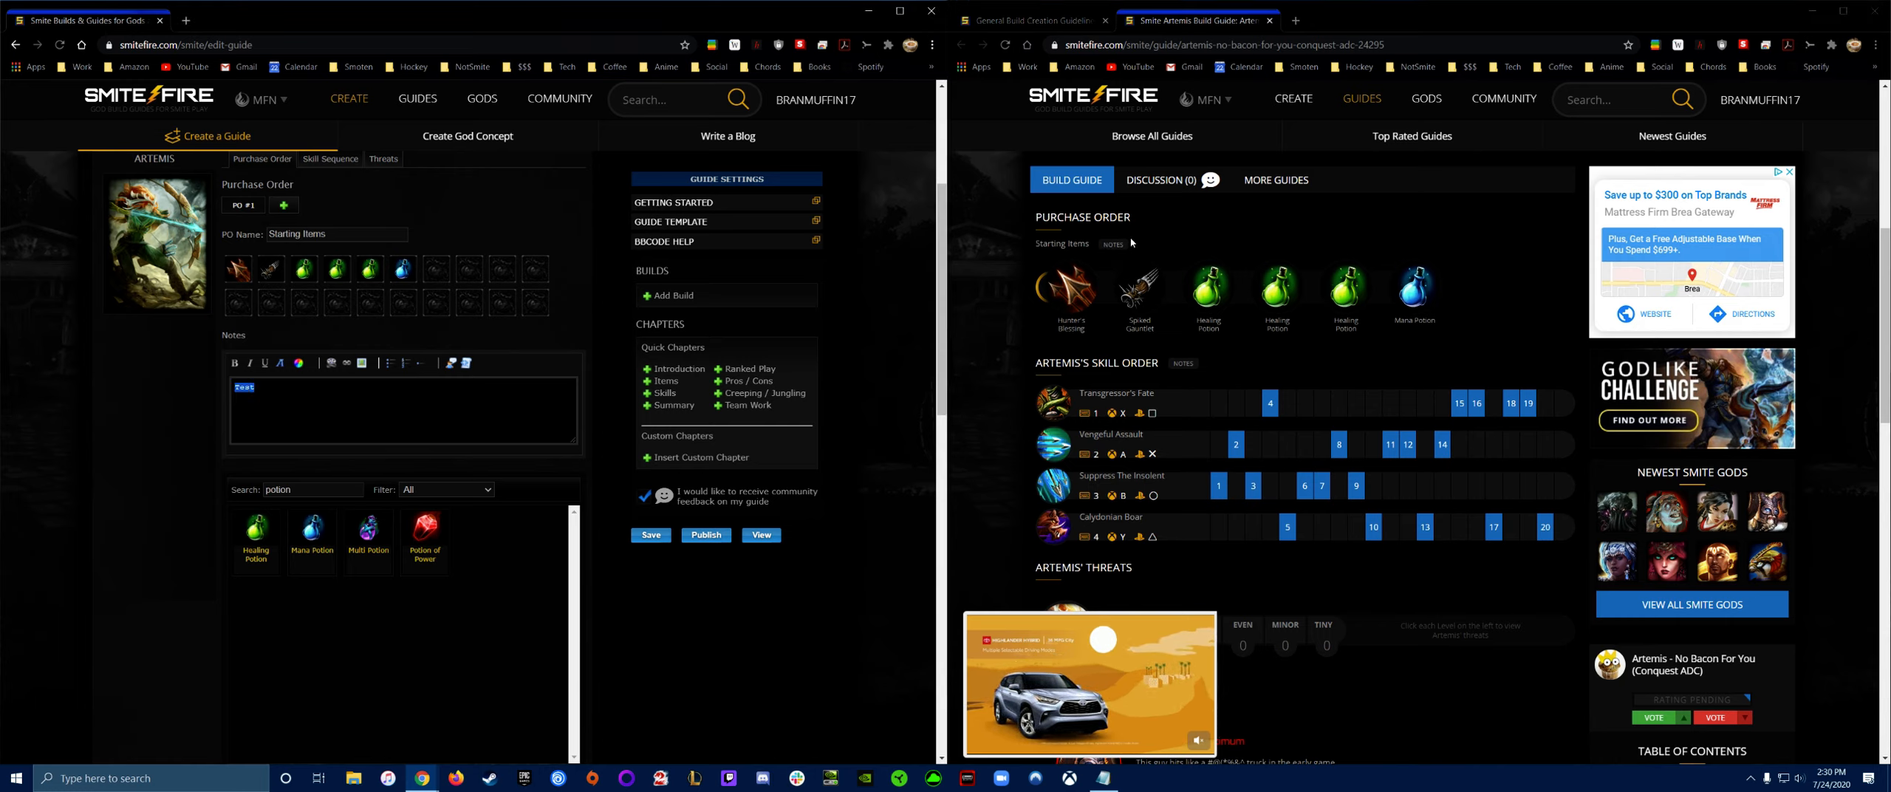
{"action": "mouse_move", "coordinate": [1127, 249]}
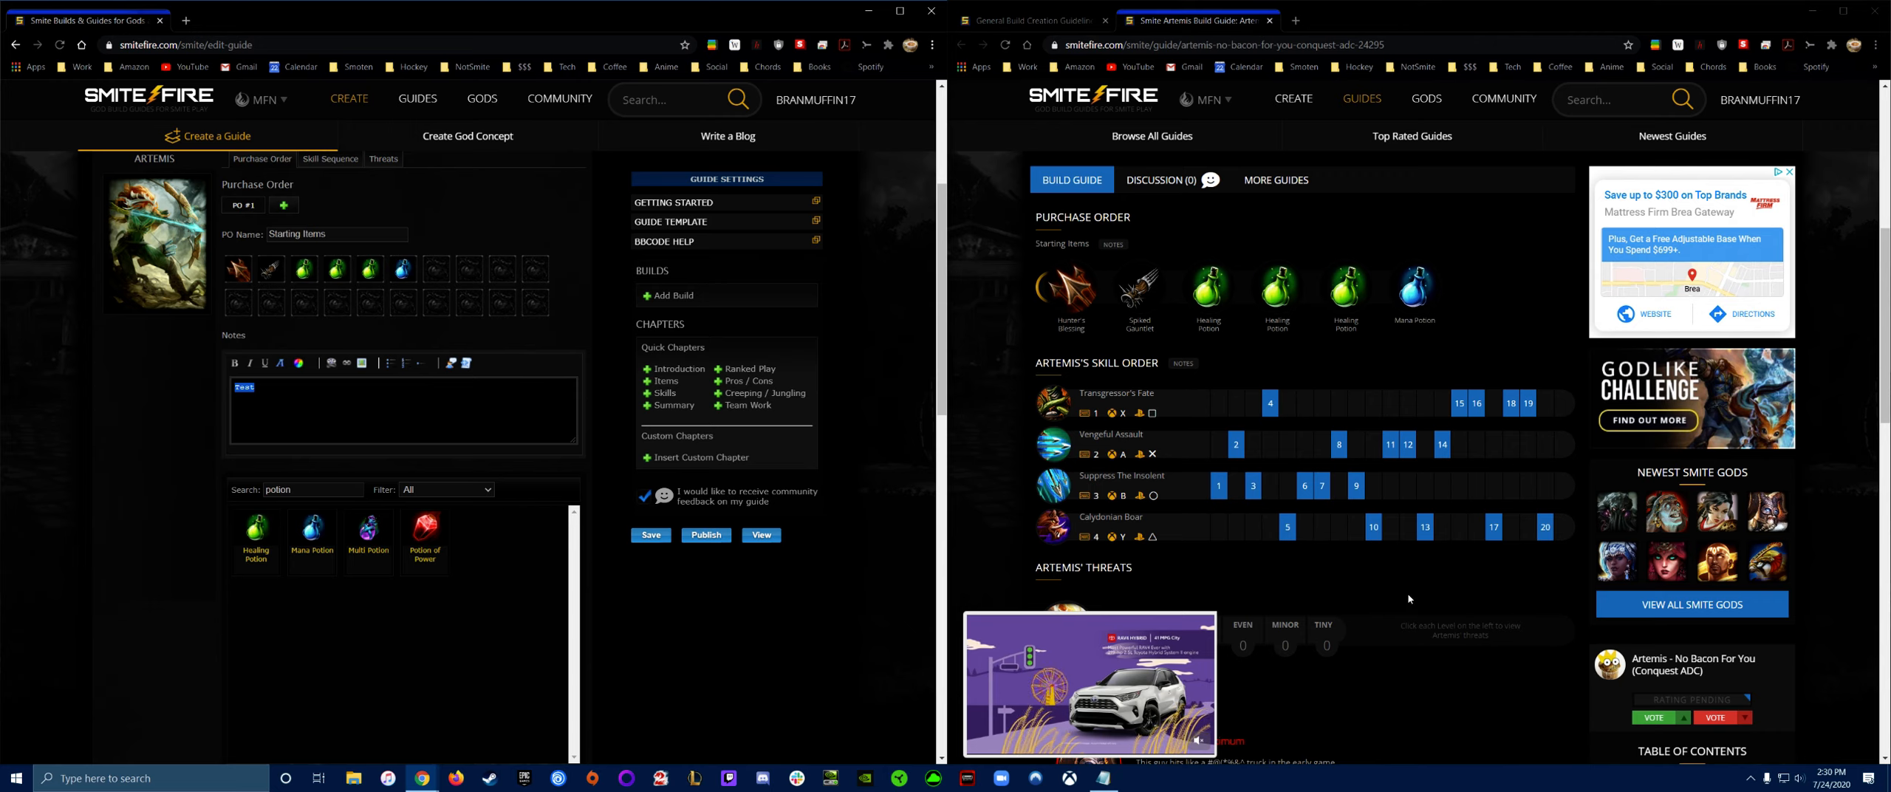
{"action": "scroll", "coordinate": [1451, 581], "scroll_direction": "down", "scroll_amount": 3}
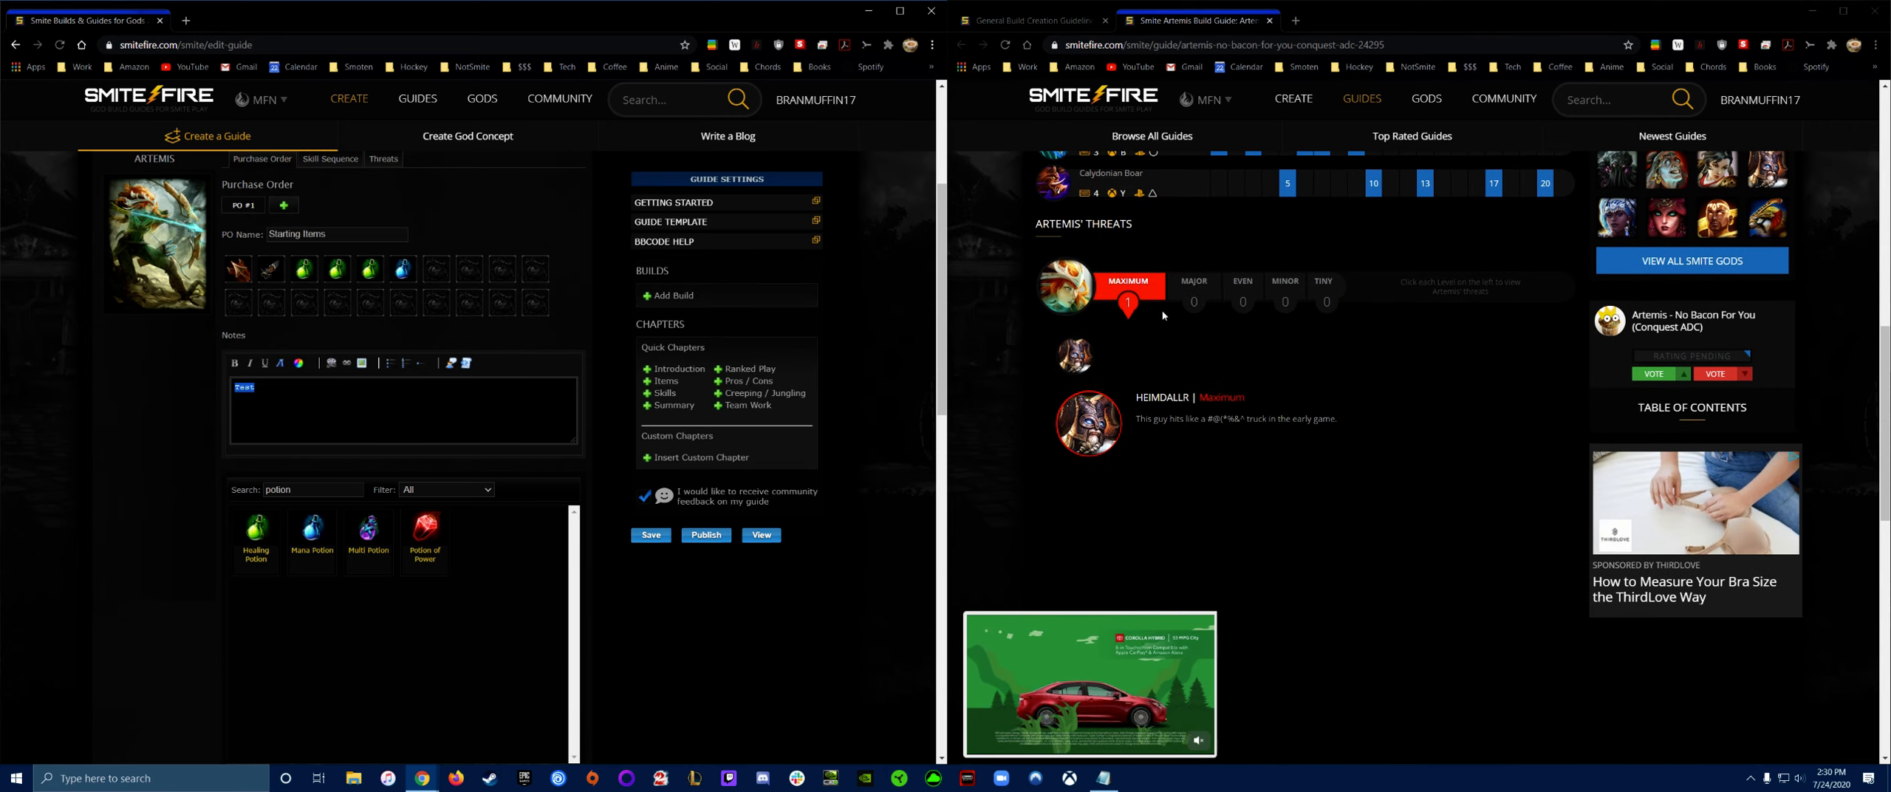
{"action": "scroll", "coordinate": [1489, 468], "scroll_direction": "up", "scroll_amount": 3}
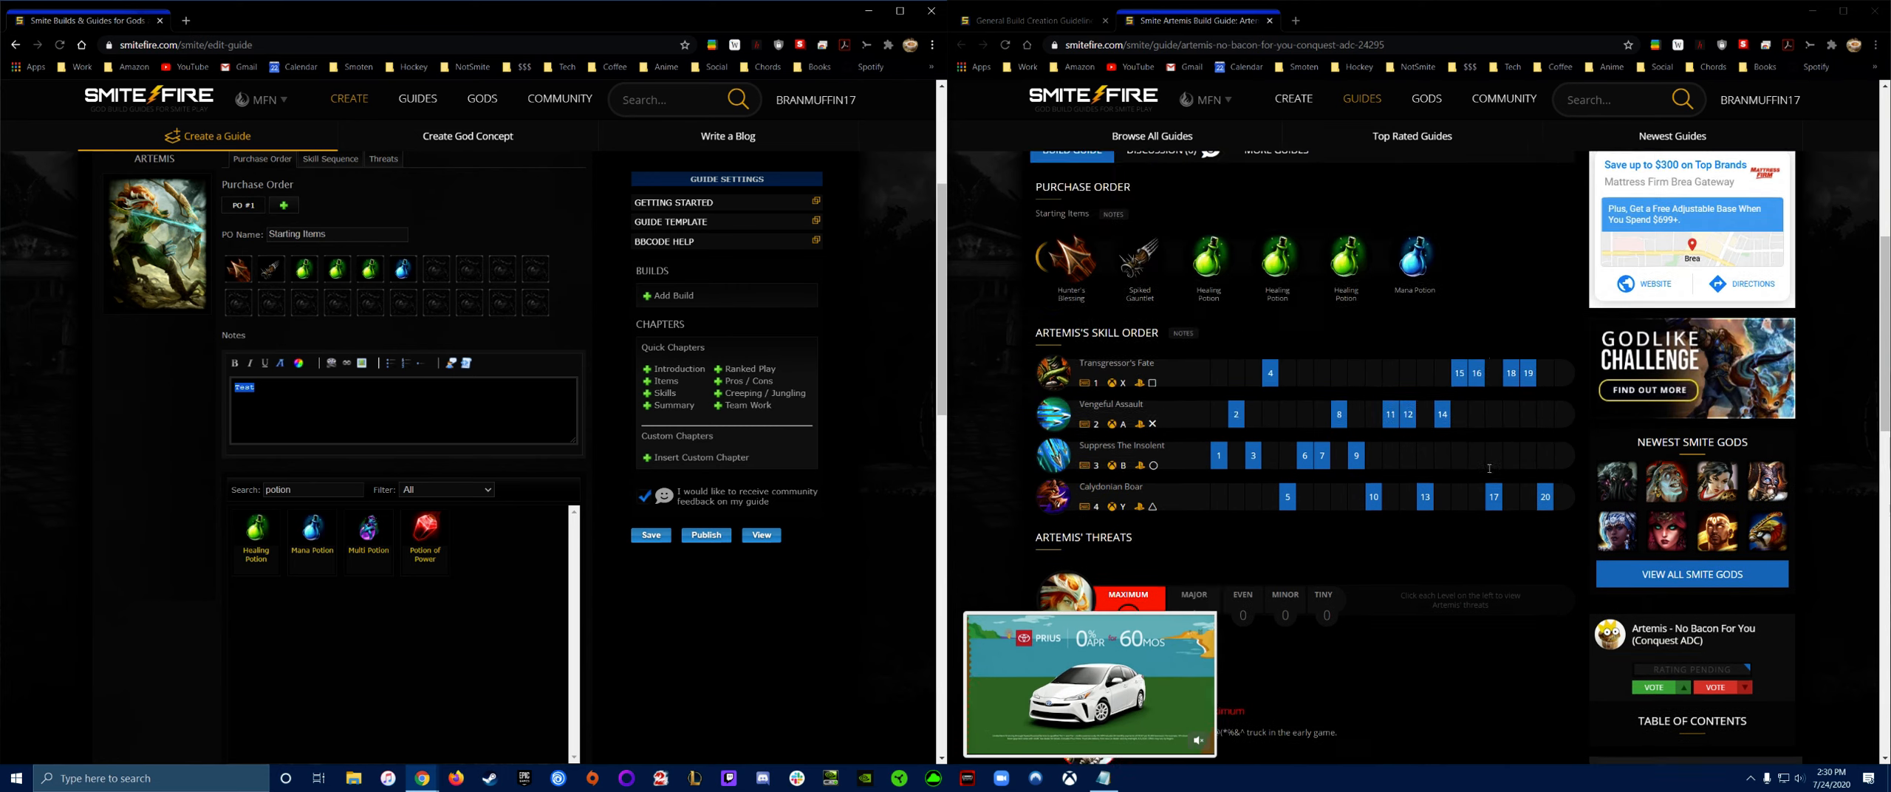
{"action": "scroll", "coordinate": [1490, 468], "scroll_direction": "up", "scroll_amount": 2}
{"action": "scroll", "coordinate": [515, 556], "scroll_direction": "up", "scroll_amount": 2}
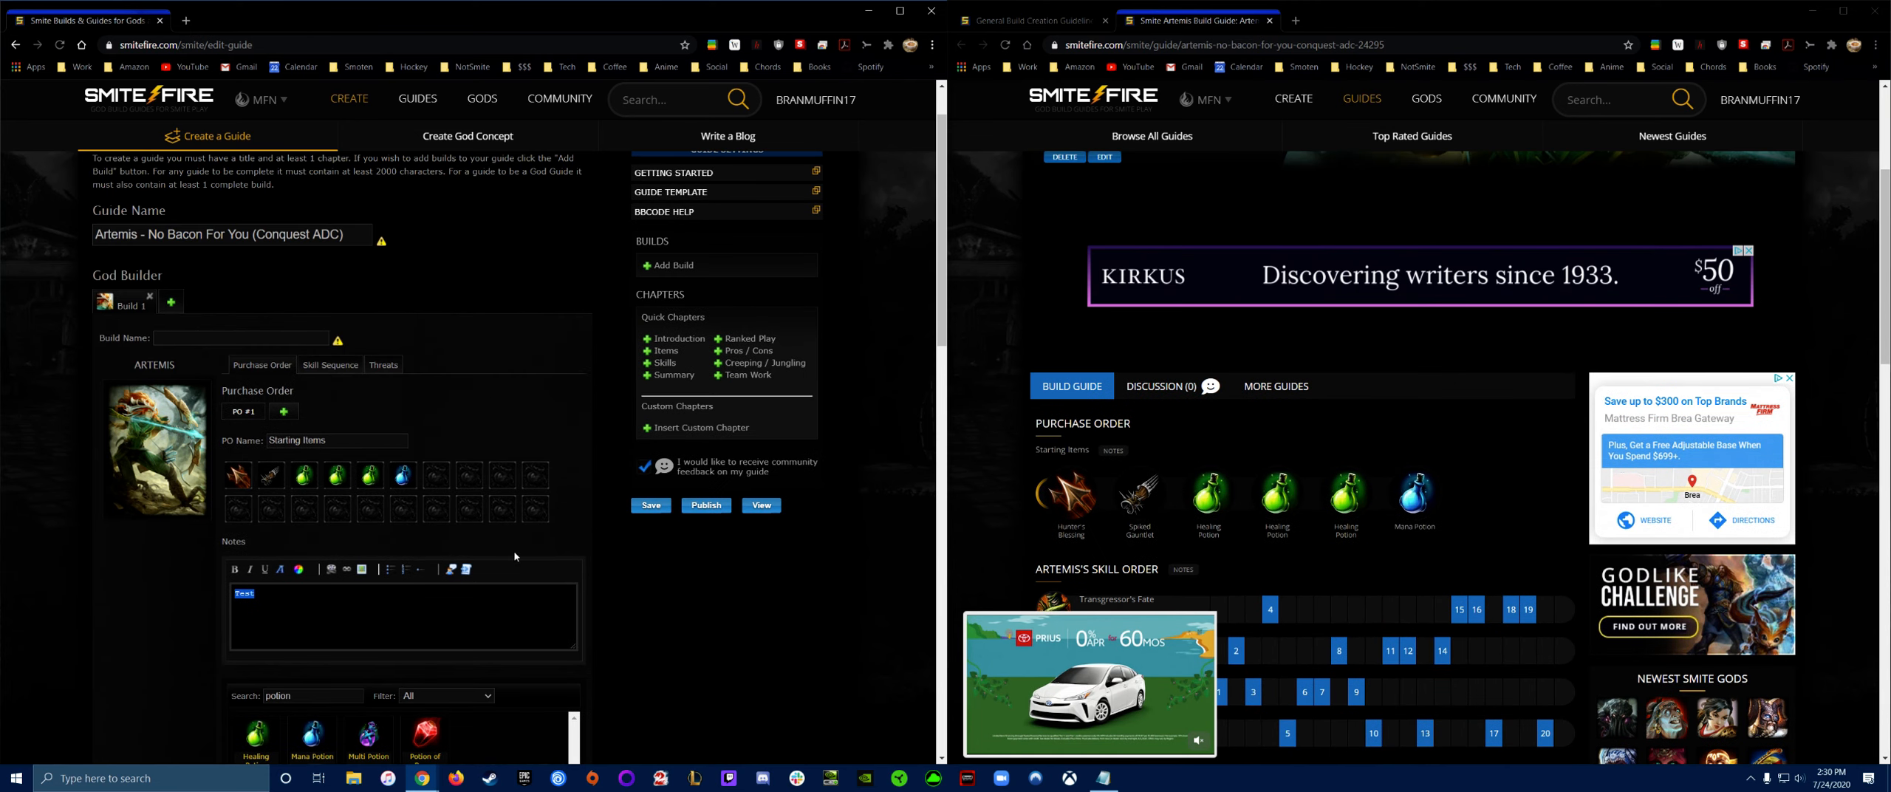
- Add a second purchase order to the Artemis build and name it "Full Build Example"
{"action": "left_click", "coordinate": [290, 416]}
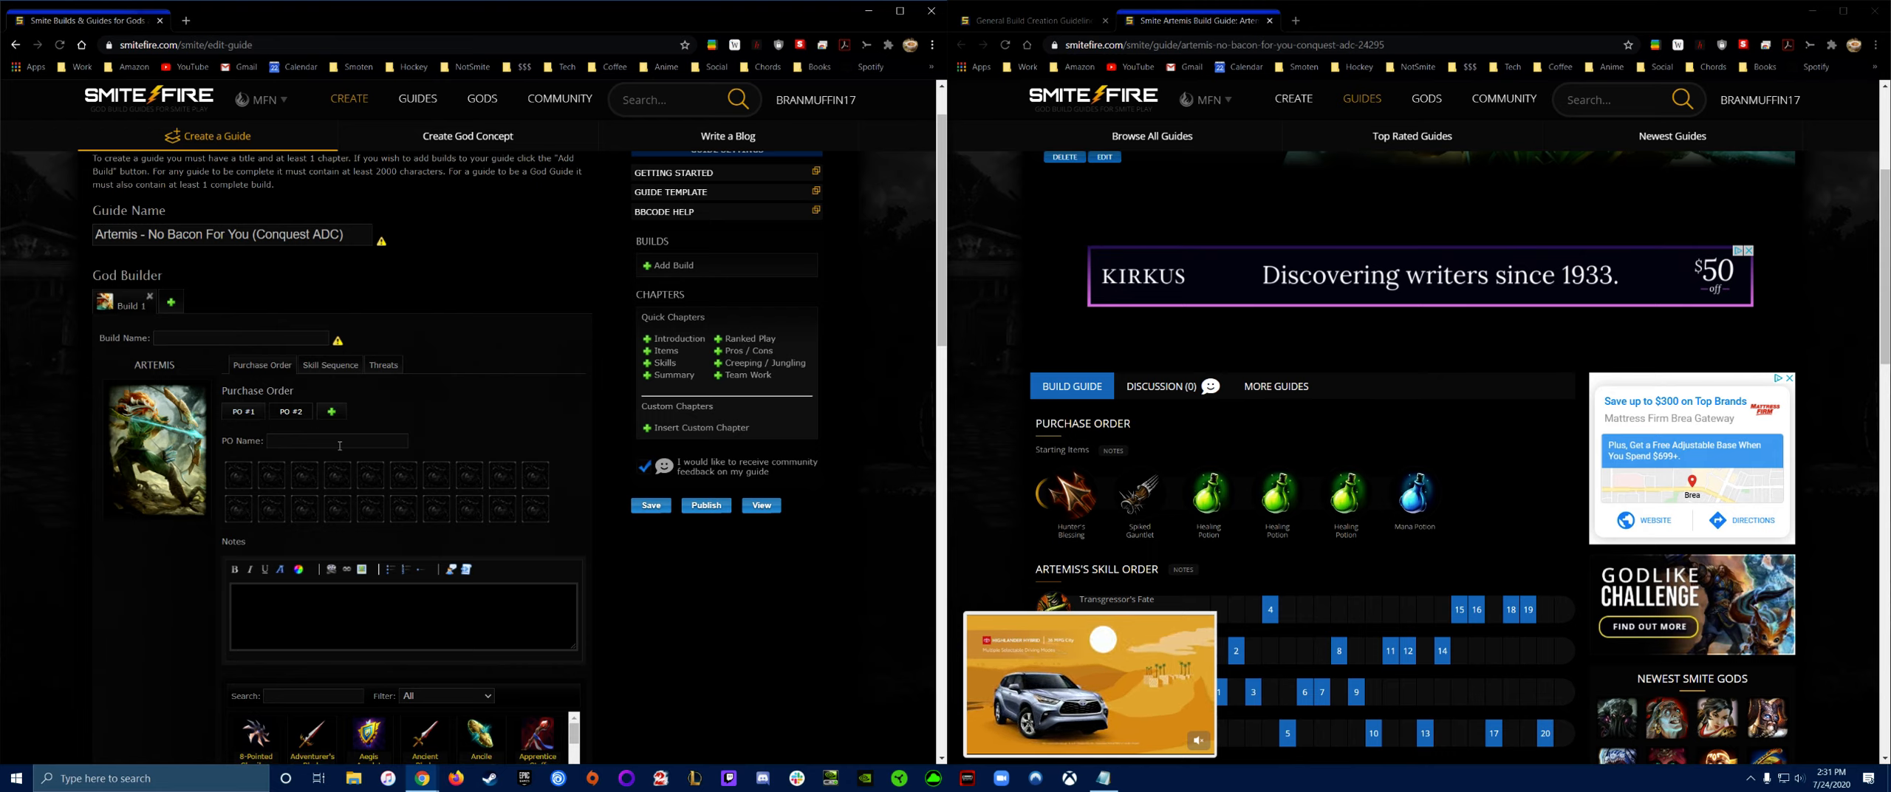
{"action": "left_click", "coordinate": [340, 446]}
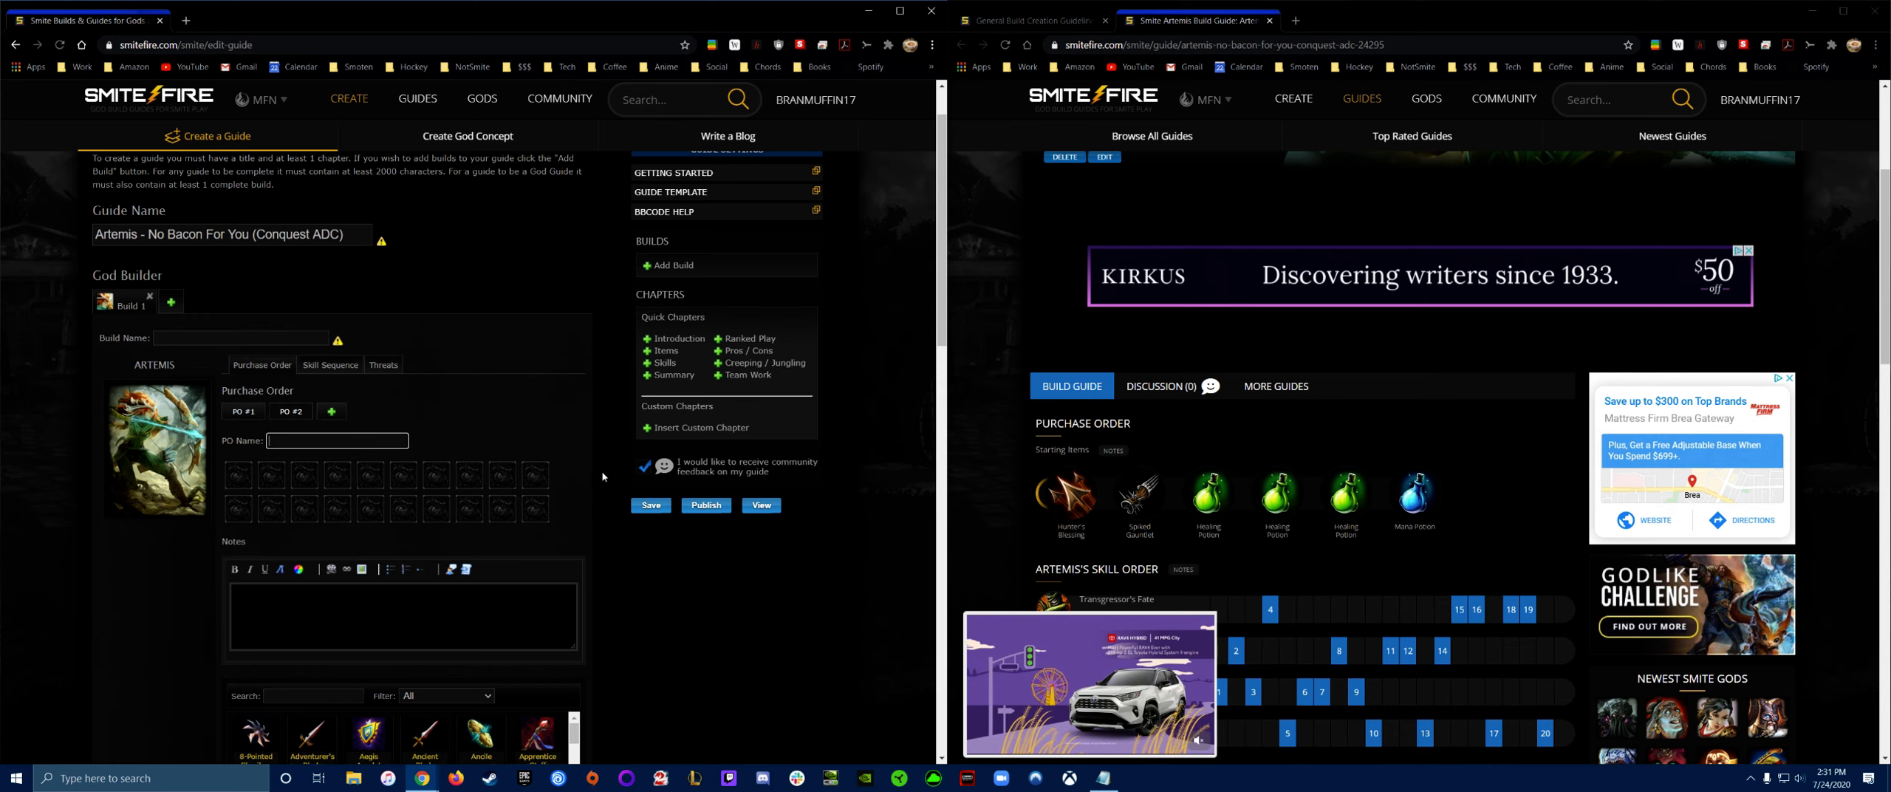
{"action": "scroll", "coordinate": [602, 476], "scroll_direction": "down", "scroll_amount": 1}
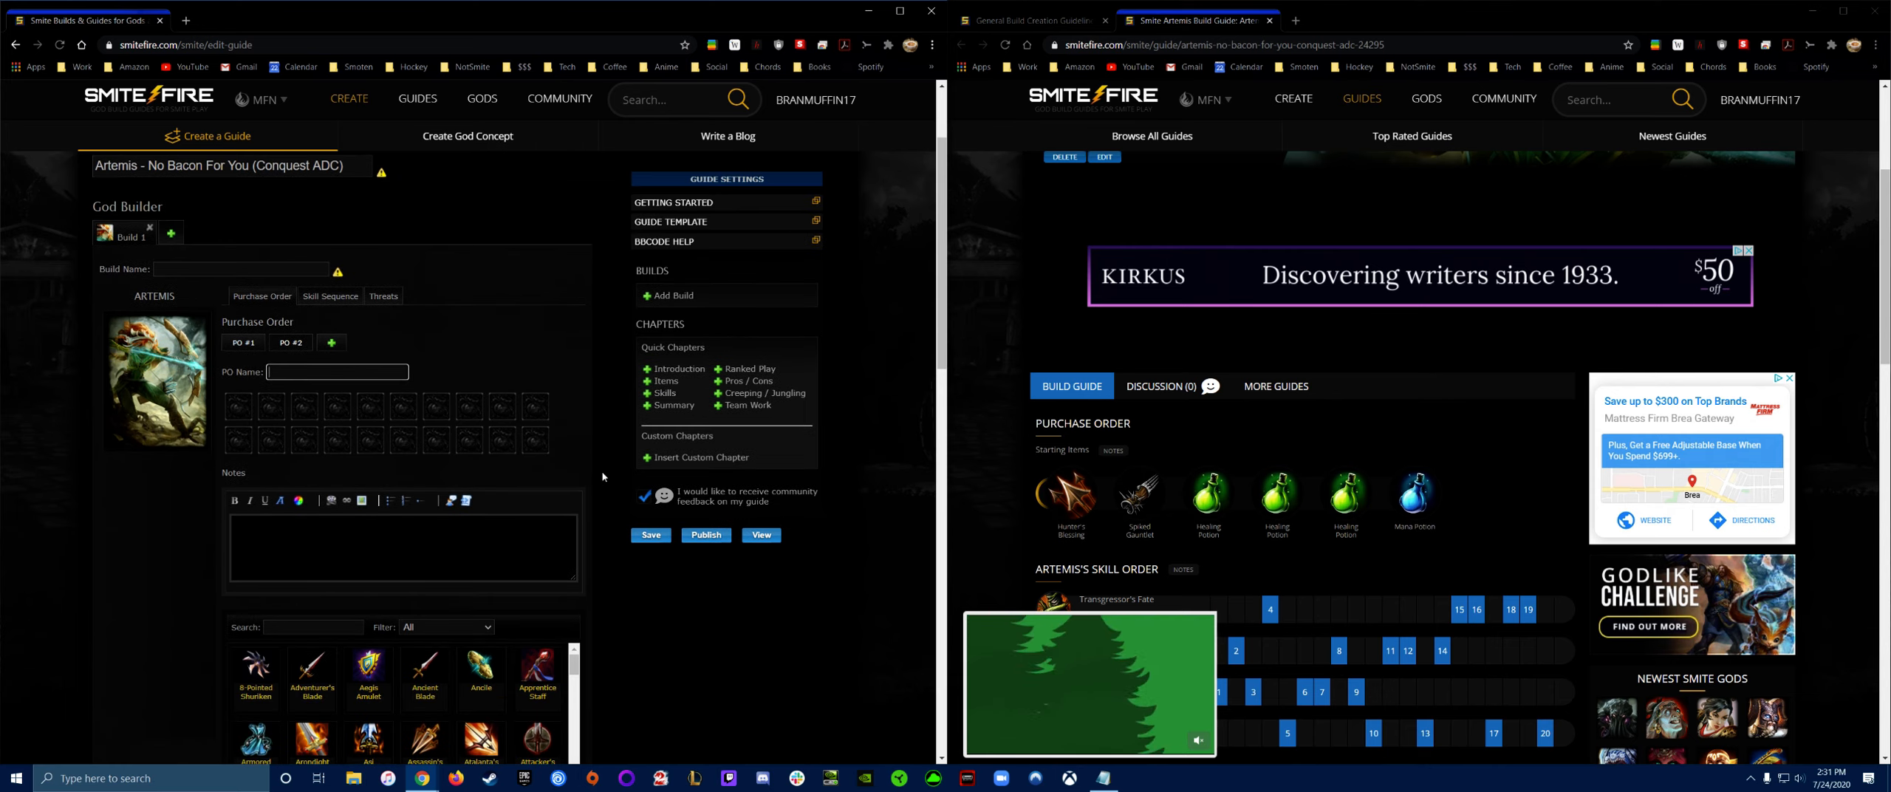
{"action": "scroll", "coordinate": [602, 477], "scroll_direction": "down", "scroll_amount": 2}
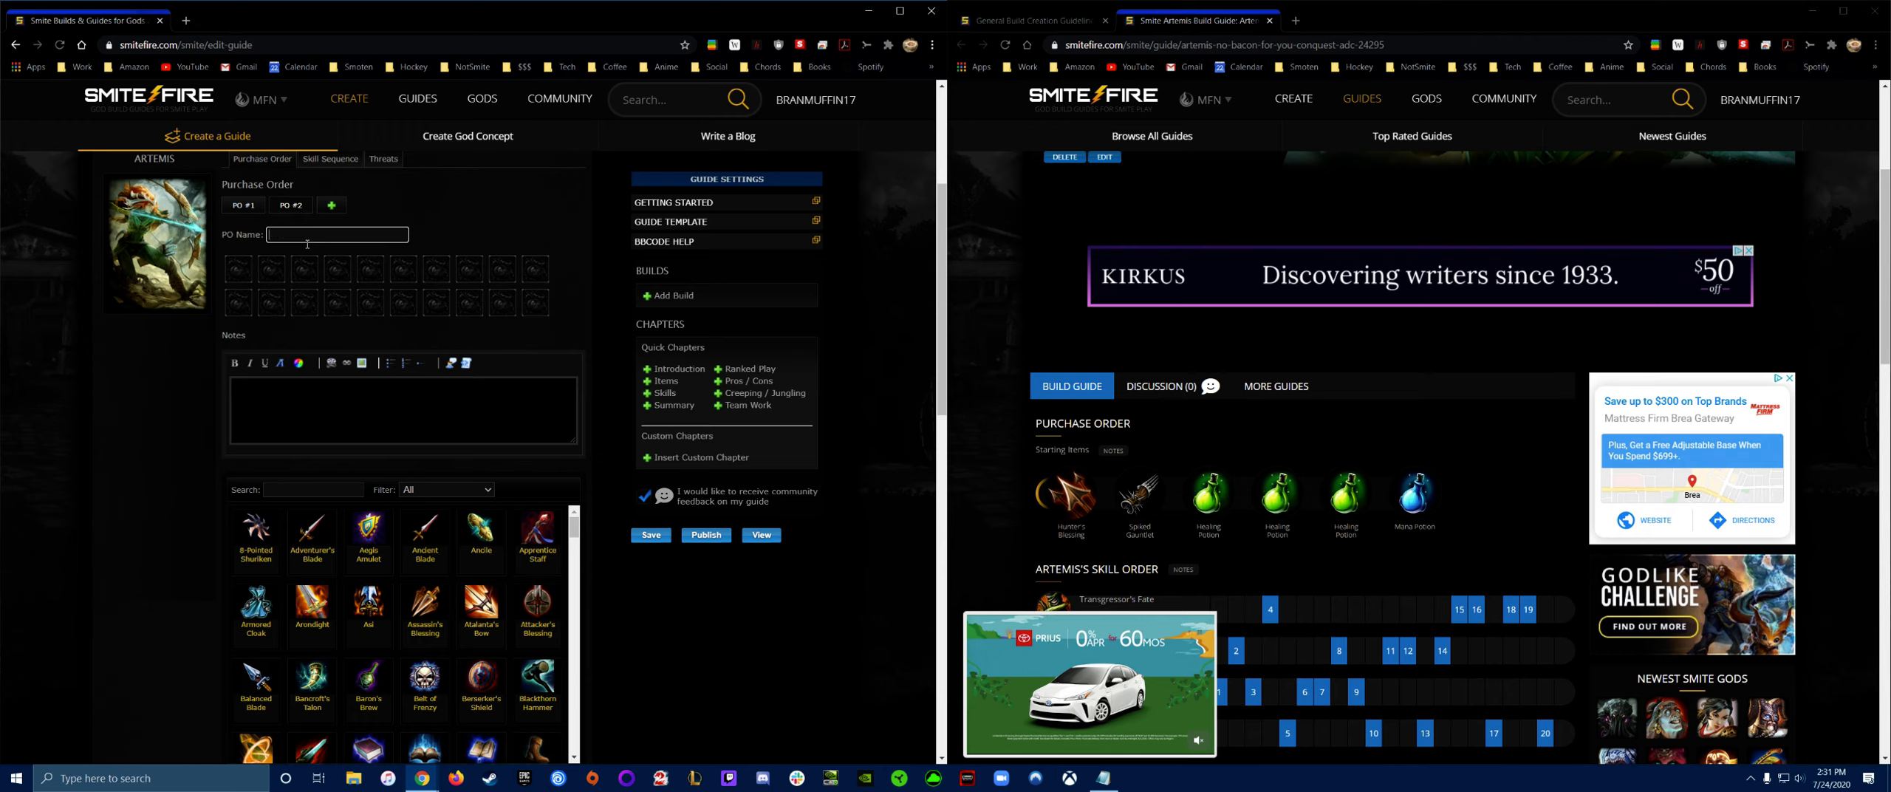
{"action": "type", "text": "Build Example"}
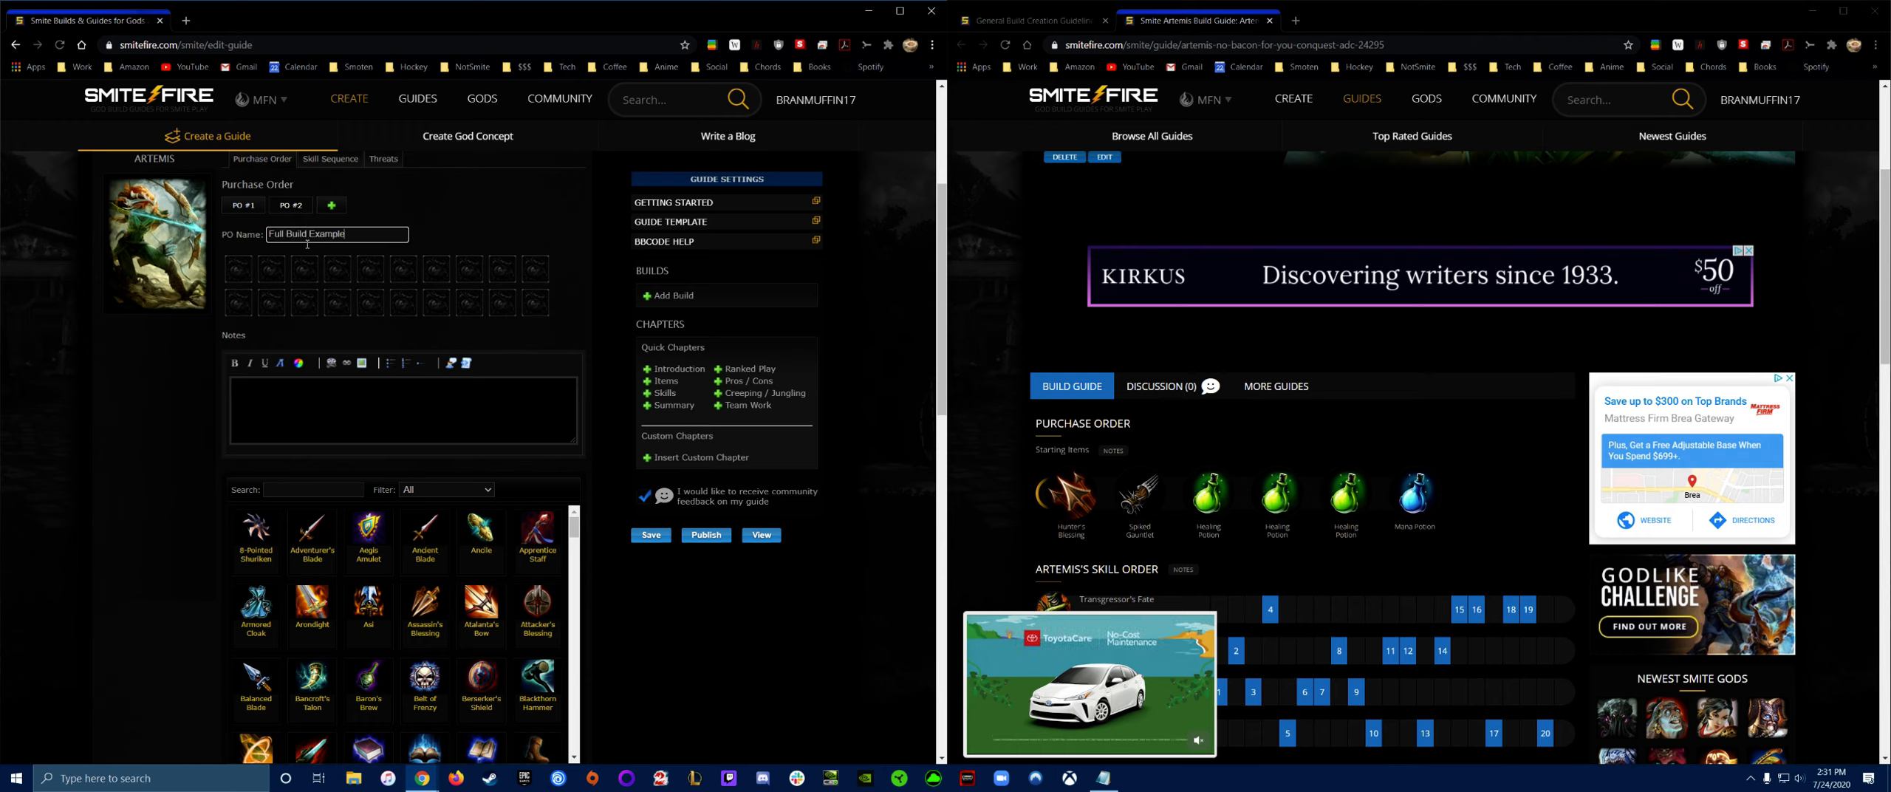
- Find Devourer's Gauntlet, Ninja Tabi and Rage by search and add them to the Full Build Example purchase order
{"action": "type", "text": "Devo"}
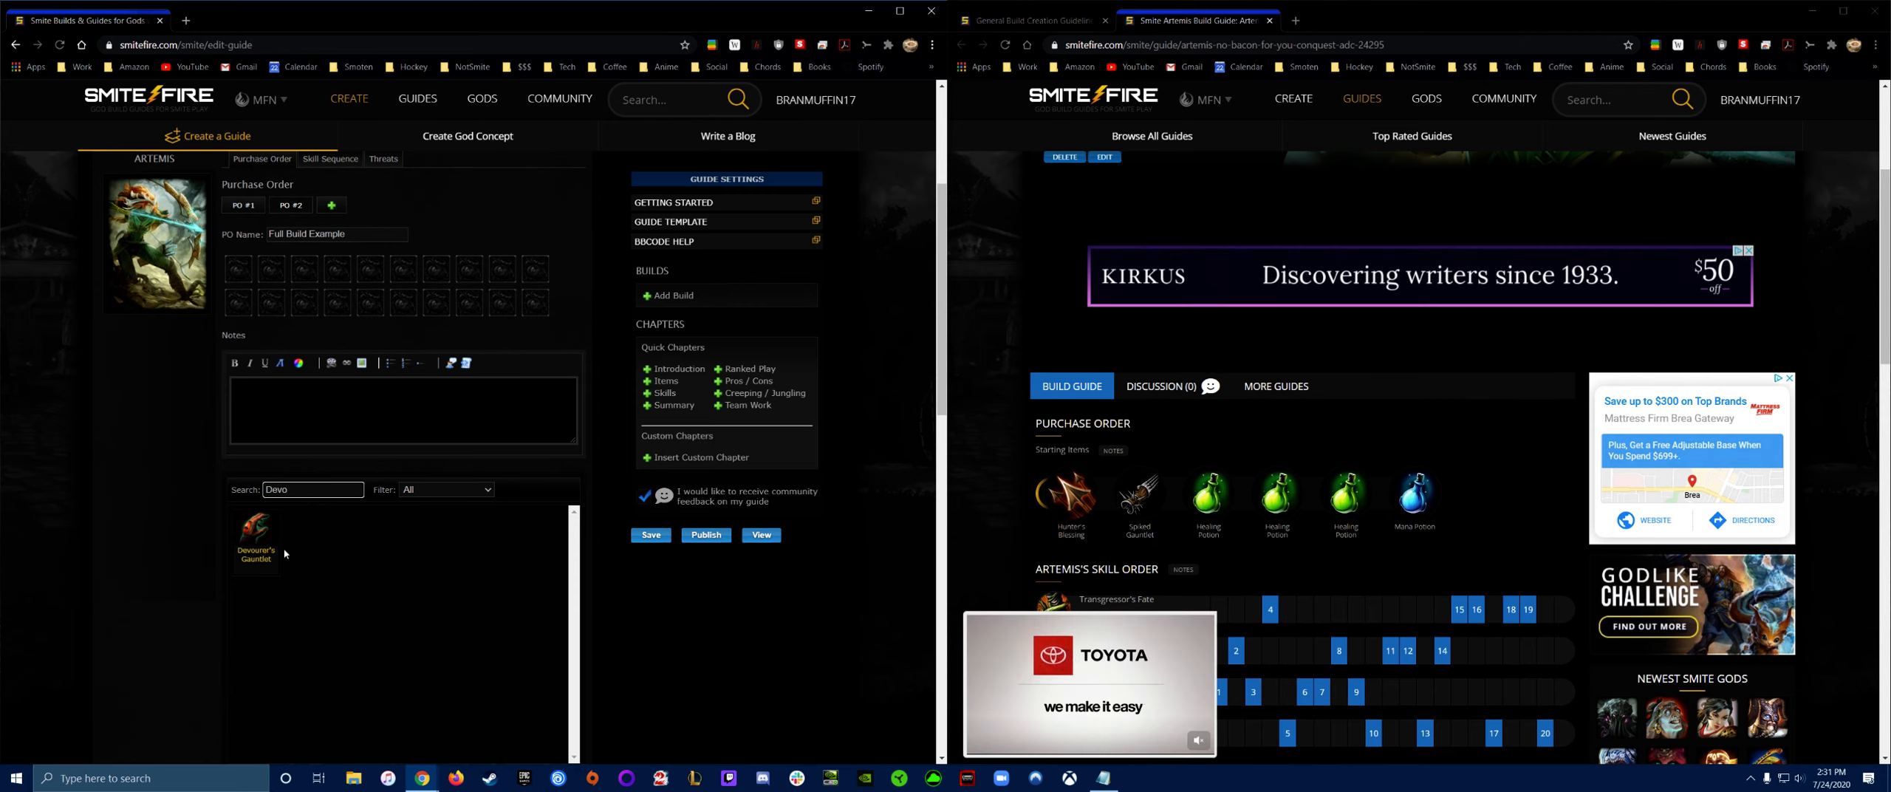
{"action": "key", "text": "Return"}
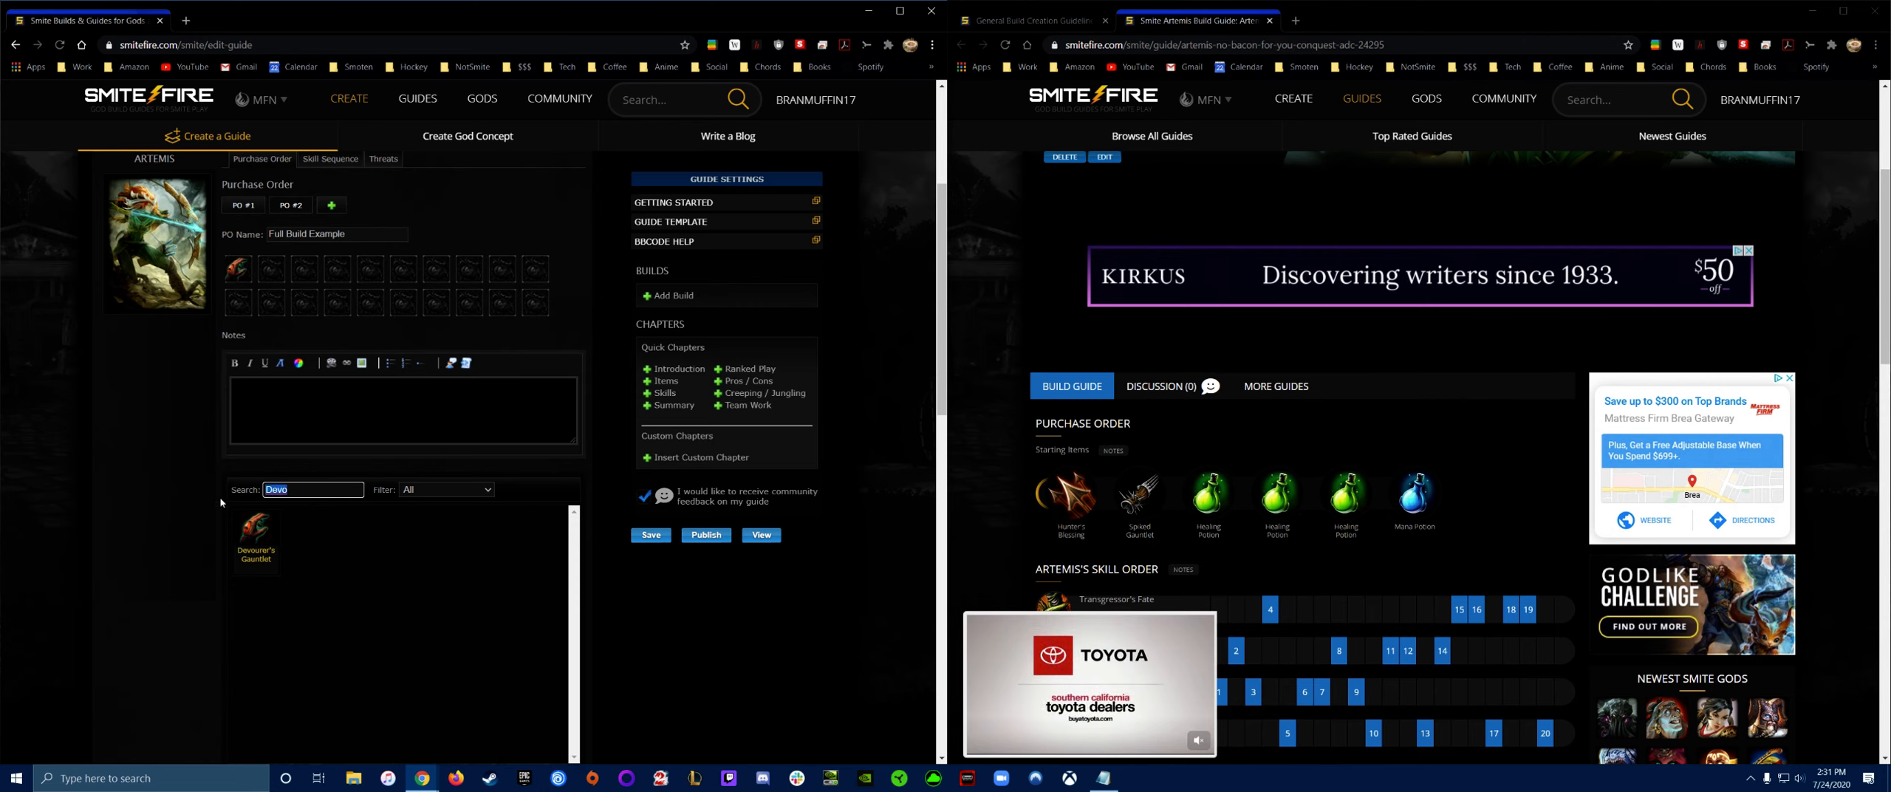
{"action": "type", "text": "Ninj"}
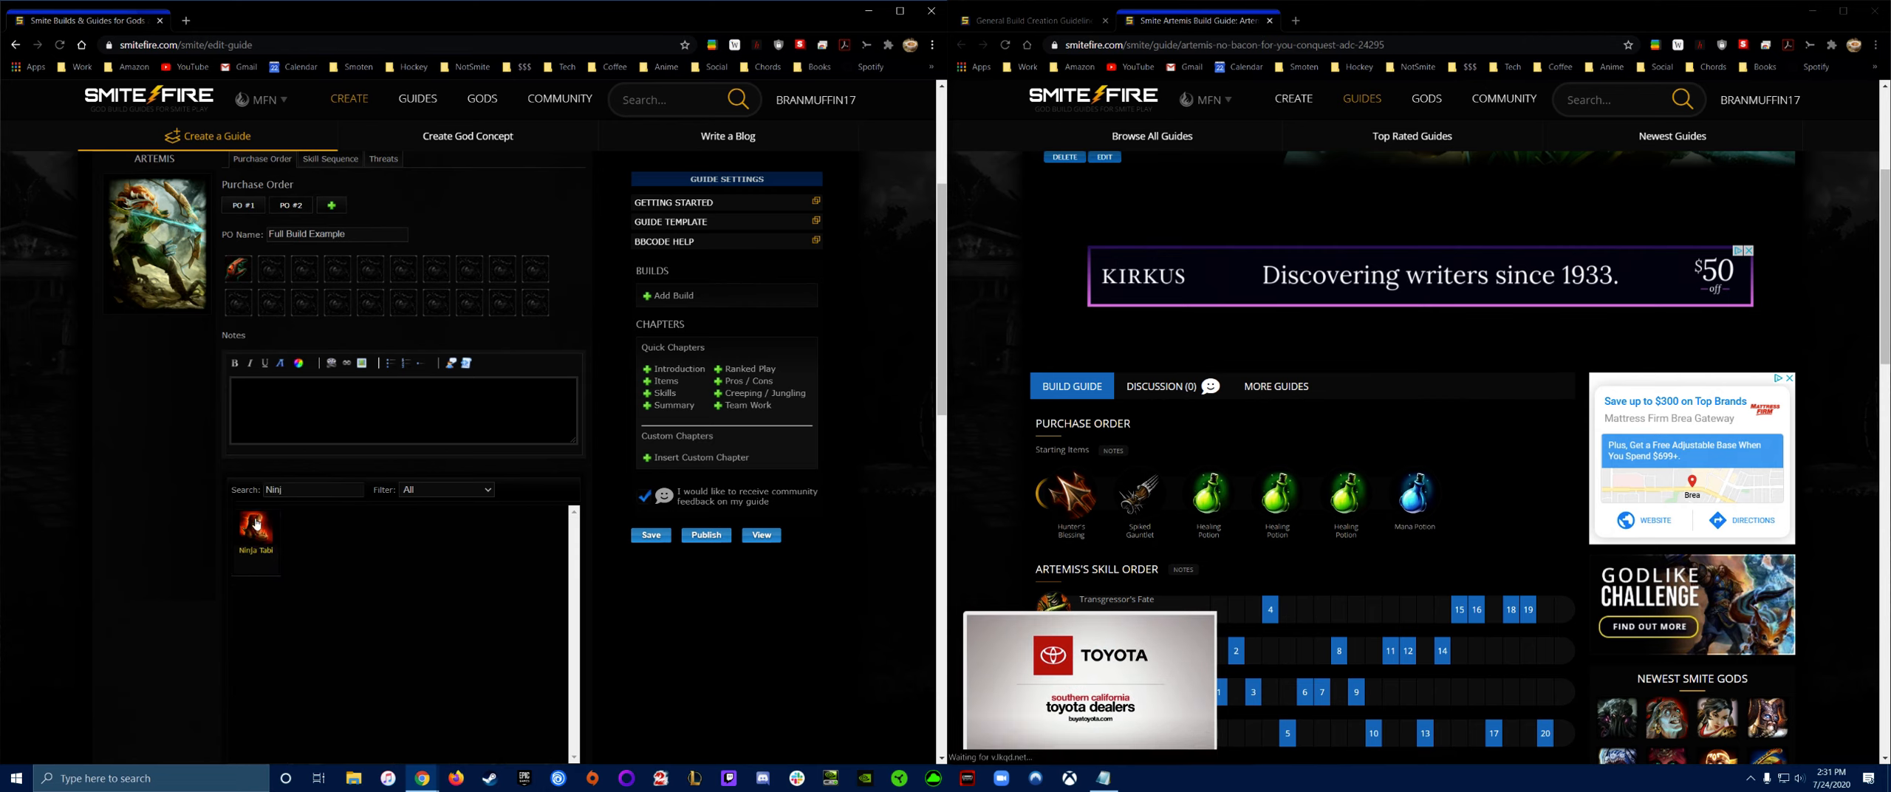
{"action": "key", "text": "Return"}
{"action": "type", "text": "Rage"}
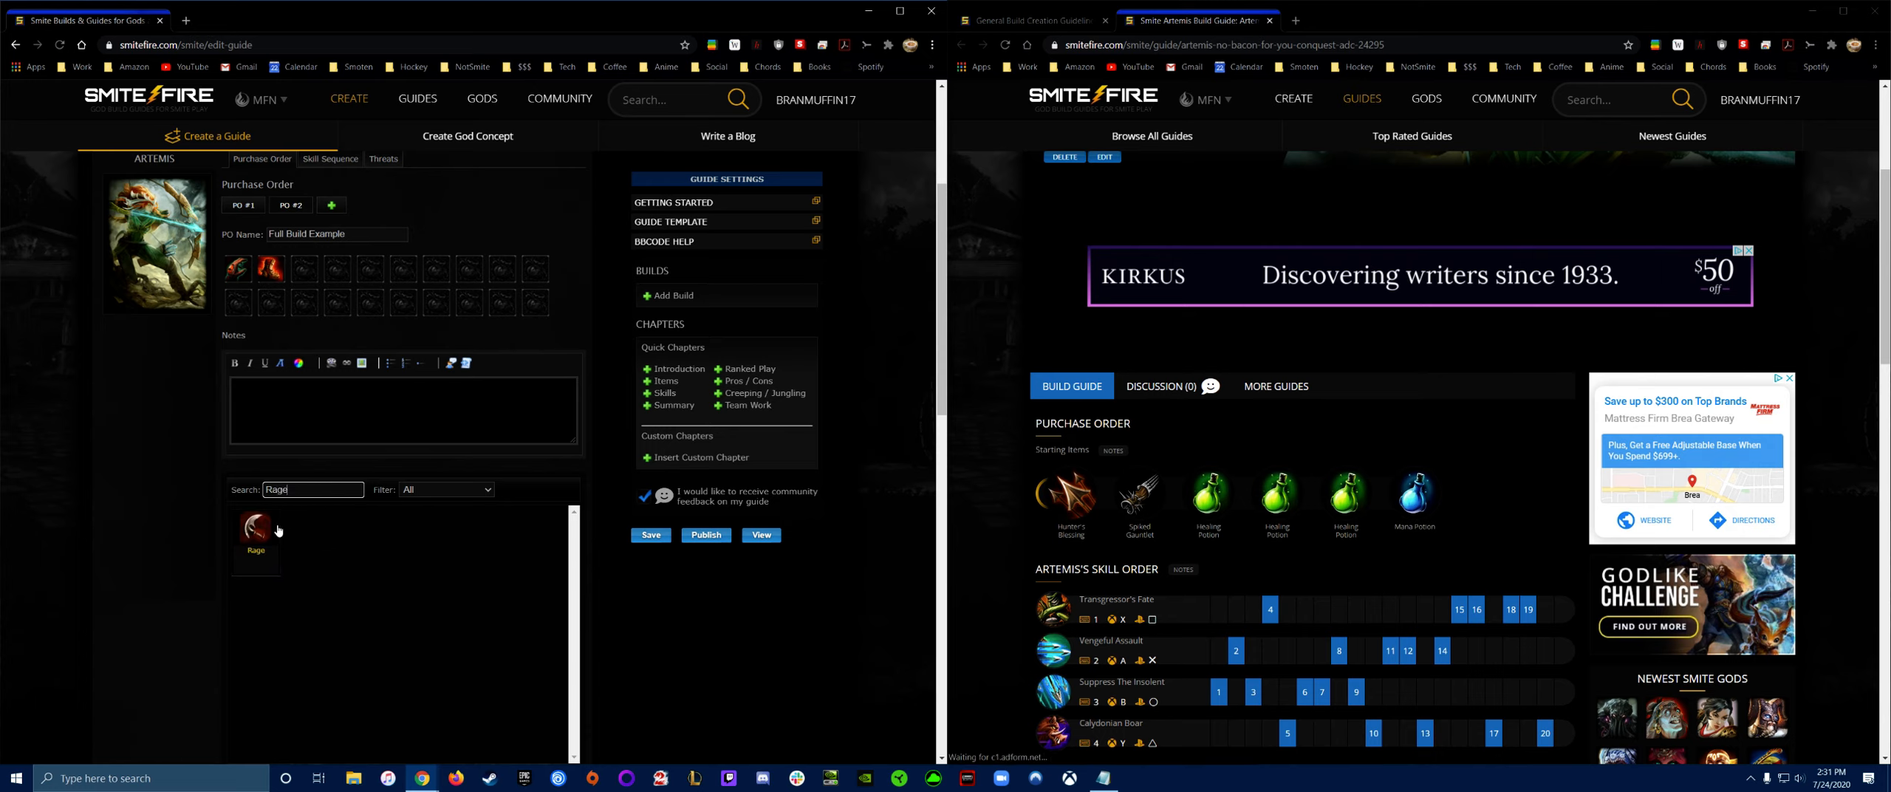
{"action": "key", "text": "Return"}
- Find Atalanta's Bow and Deathbringer by search and add them to the Full Build Example purchase order
{"action": "type", "text": "Death"}
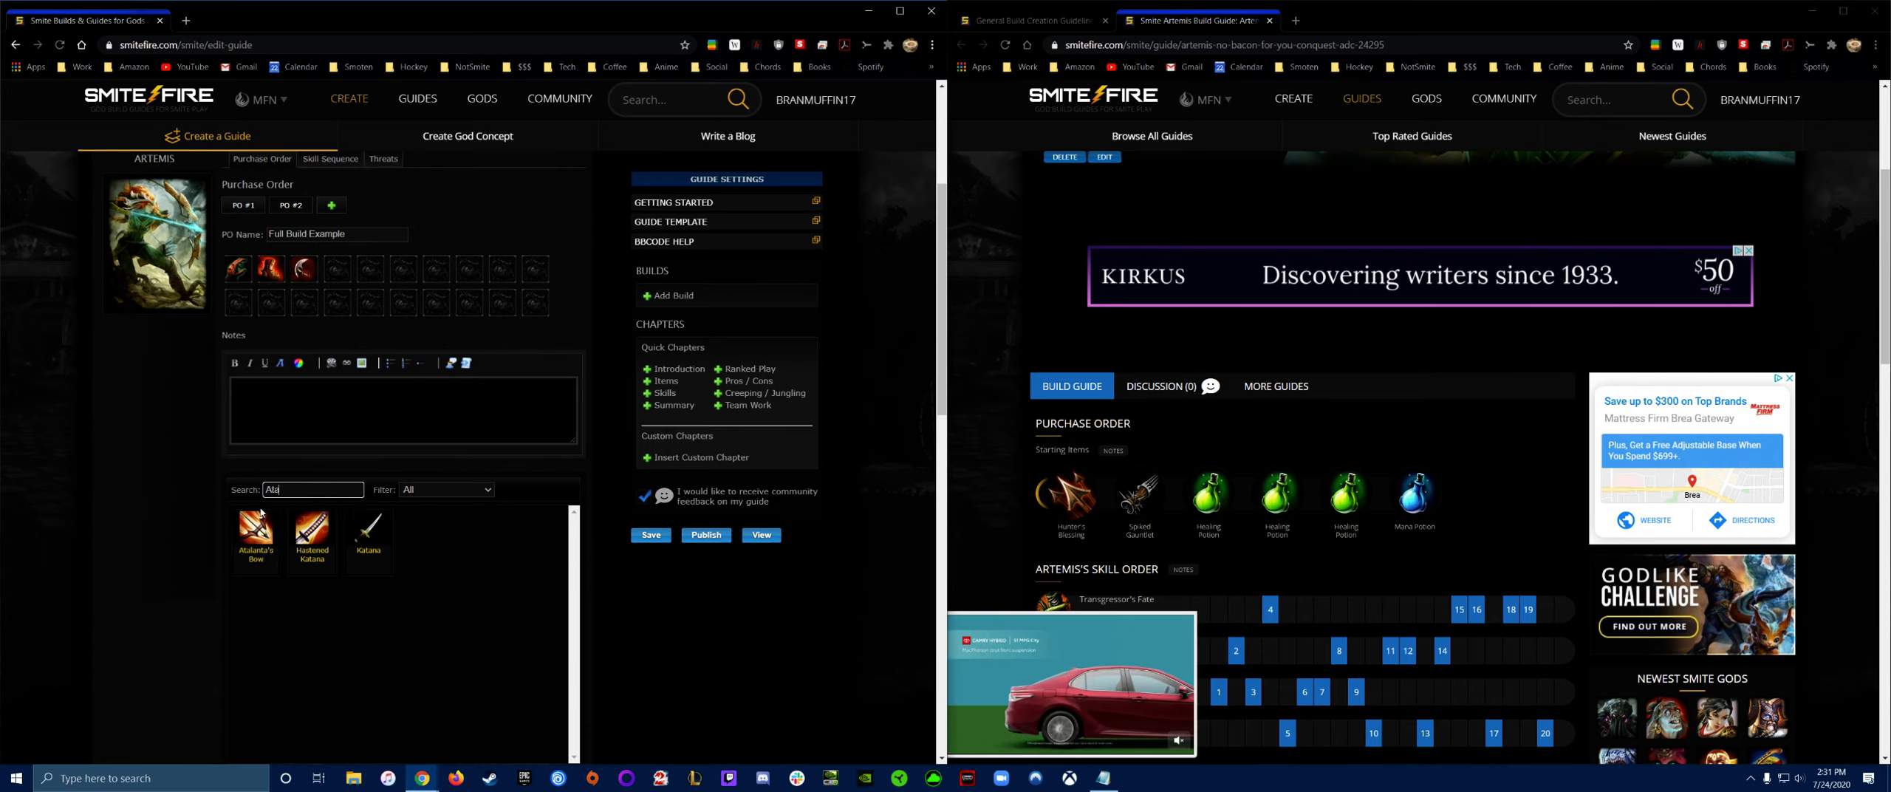
{"action": "key", "text": "Return"}
{"action": "type", "text": "Deat"}
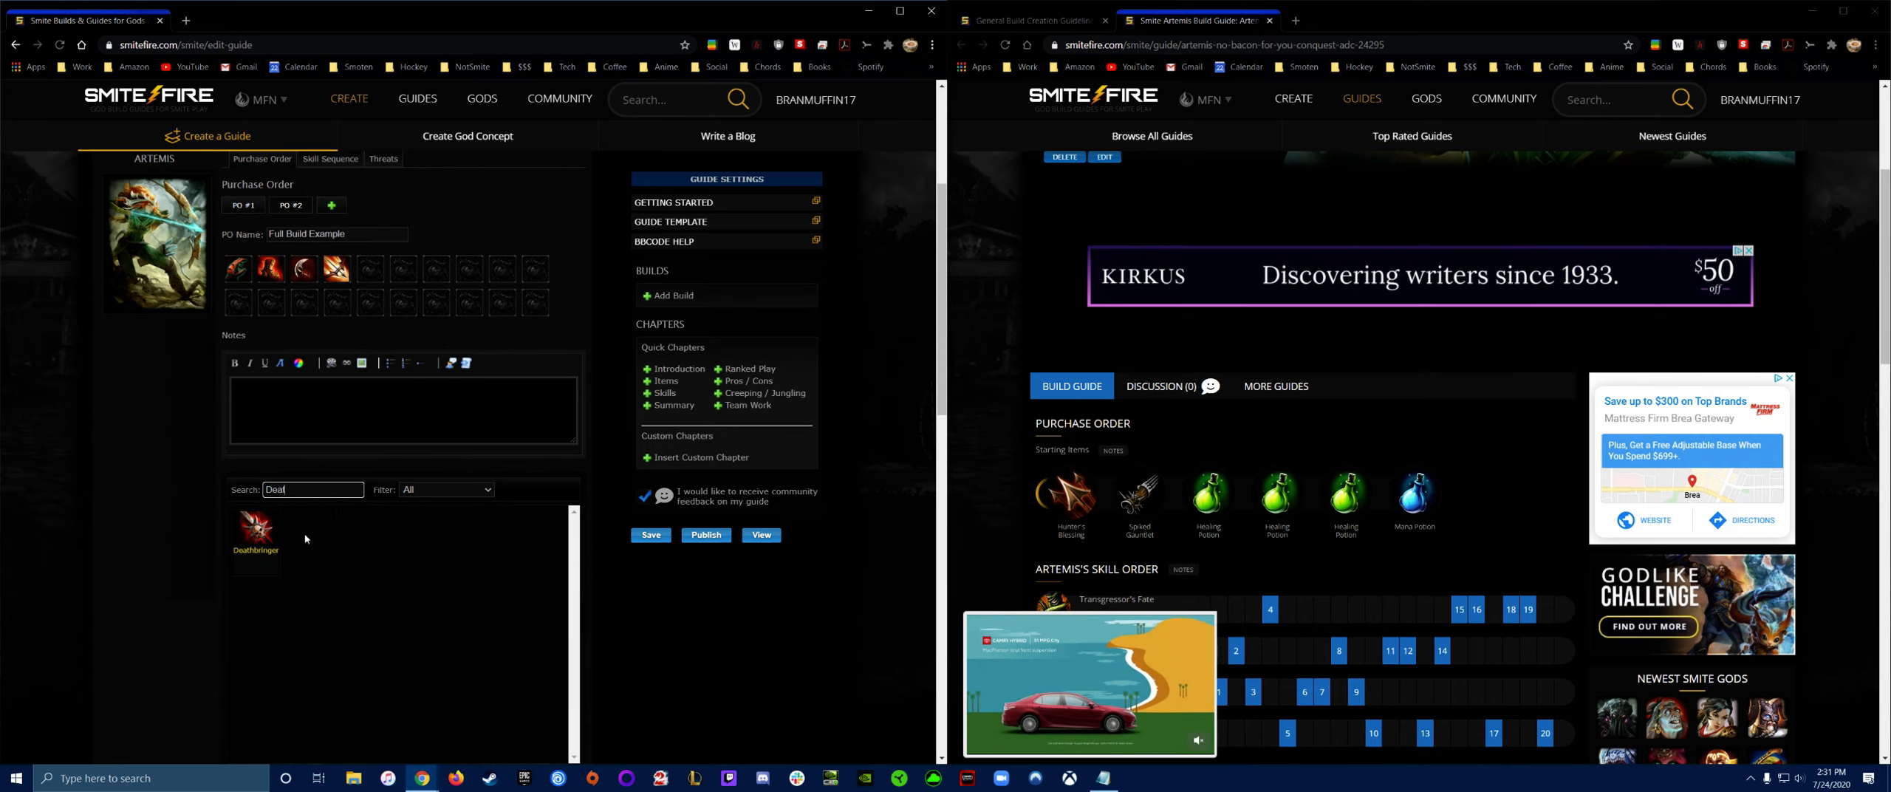
{"action": "key", "text": "Return"}
- Search the items for "Po", add Poisoned Star as the sixth Full Build Example item, and save the guide
{"action": "left_click", "coordinate": [299, 493]}
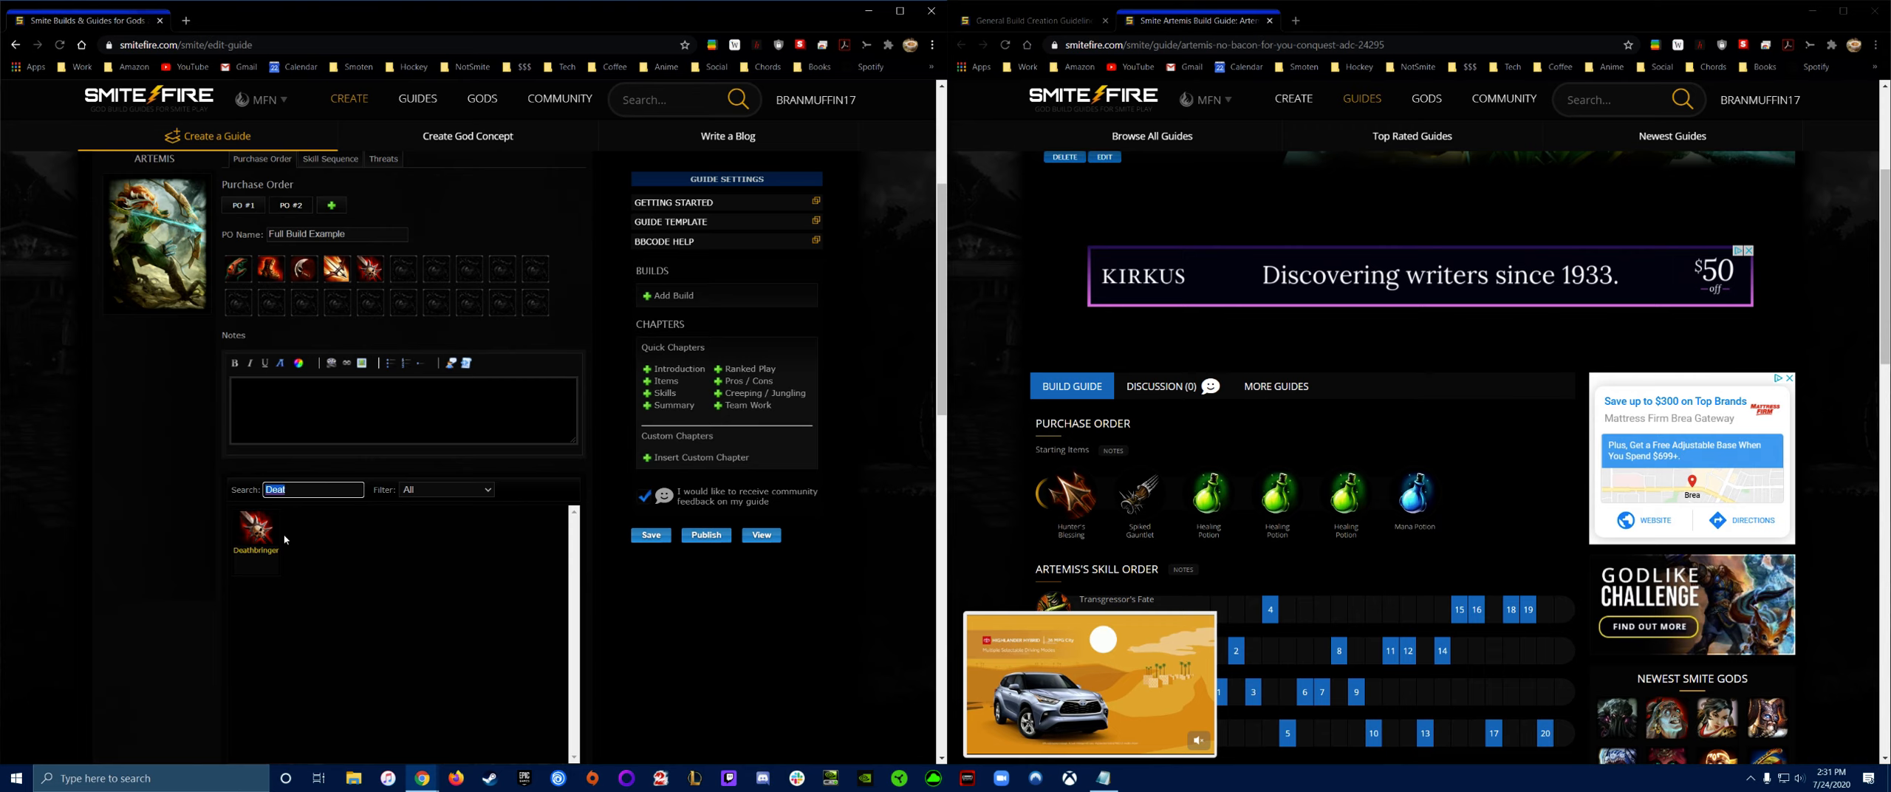
{"action": "type", "text": "Po"}
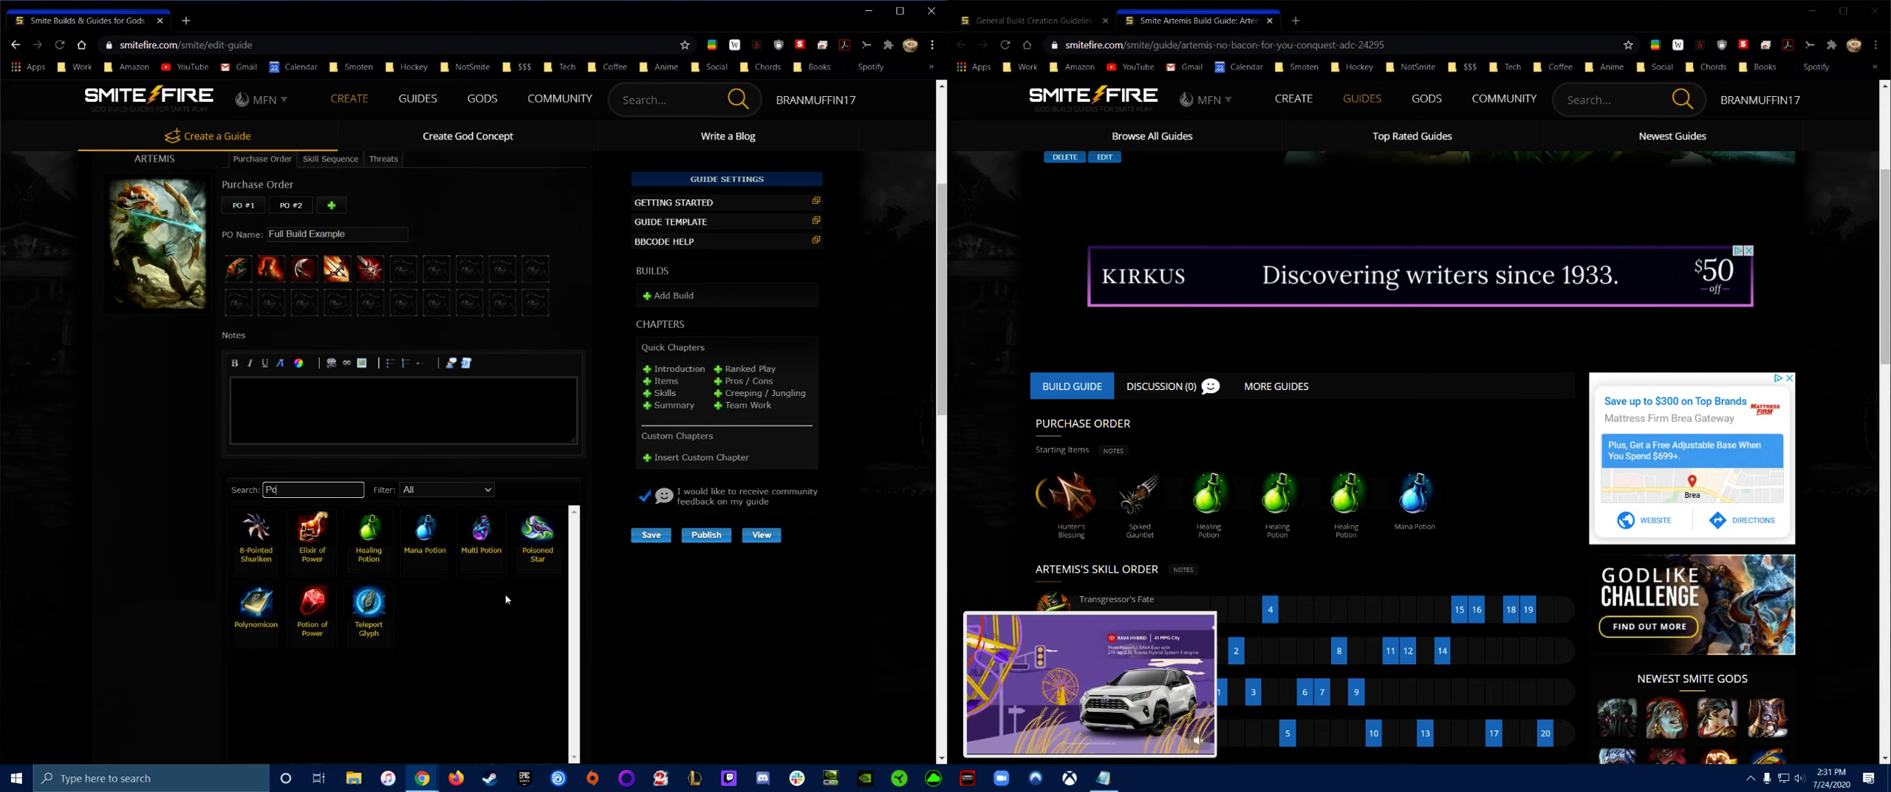
{"action": "left_click", "coordinate": [560, 545]}
{"action": "left_click", "coordinate": [651, 535]}
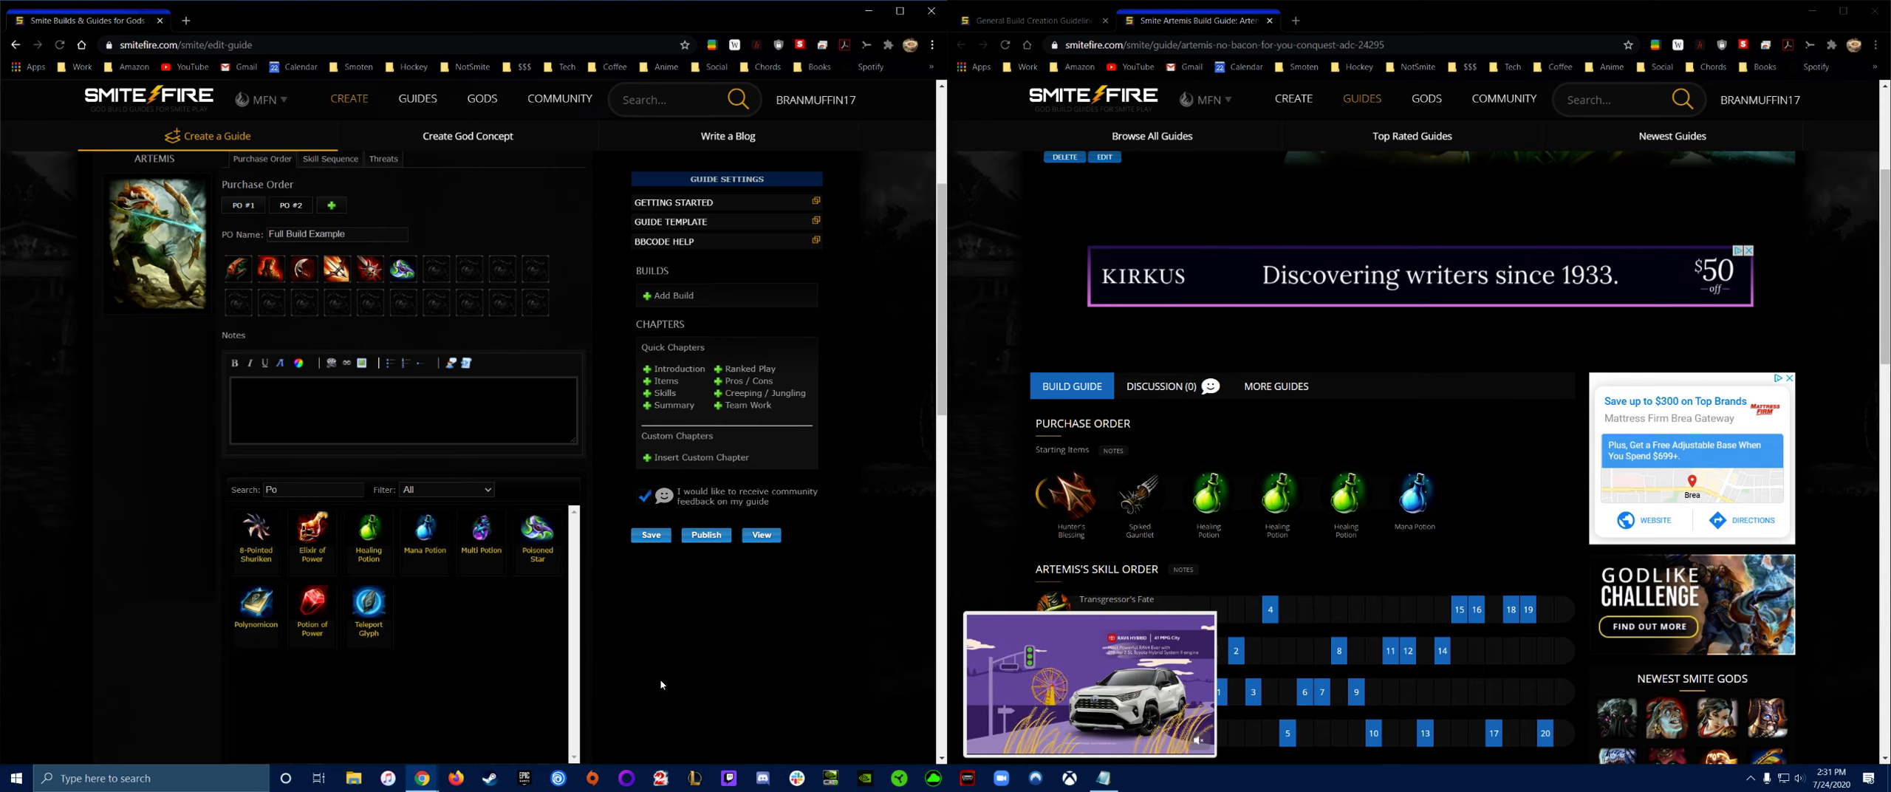
{"action": "key", "text": "Return"}
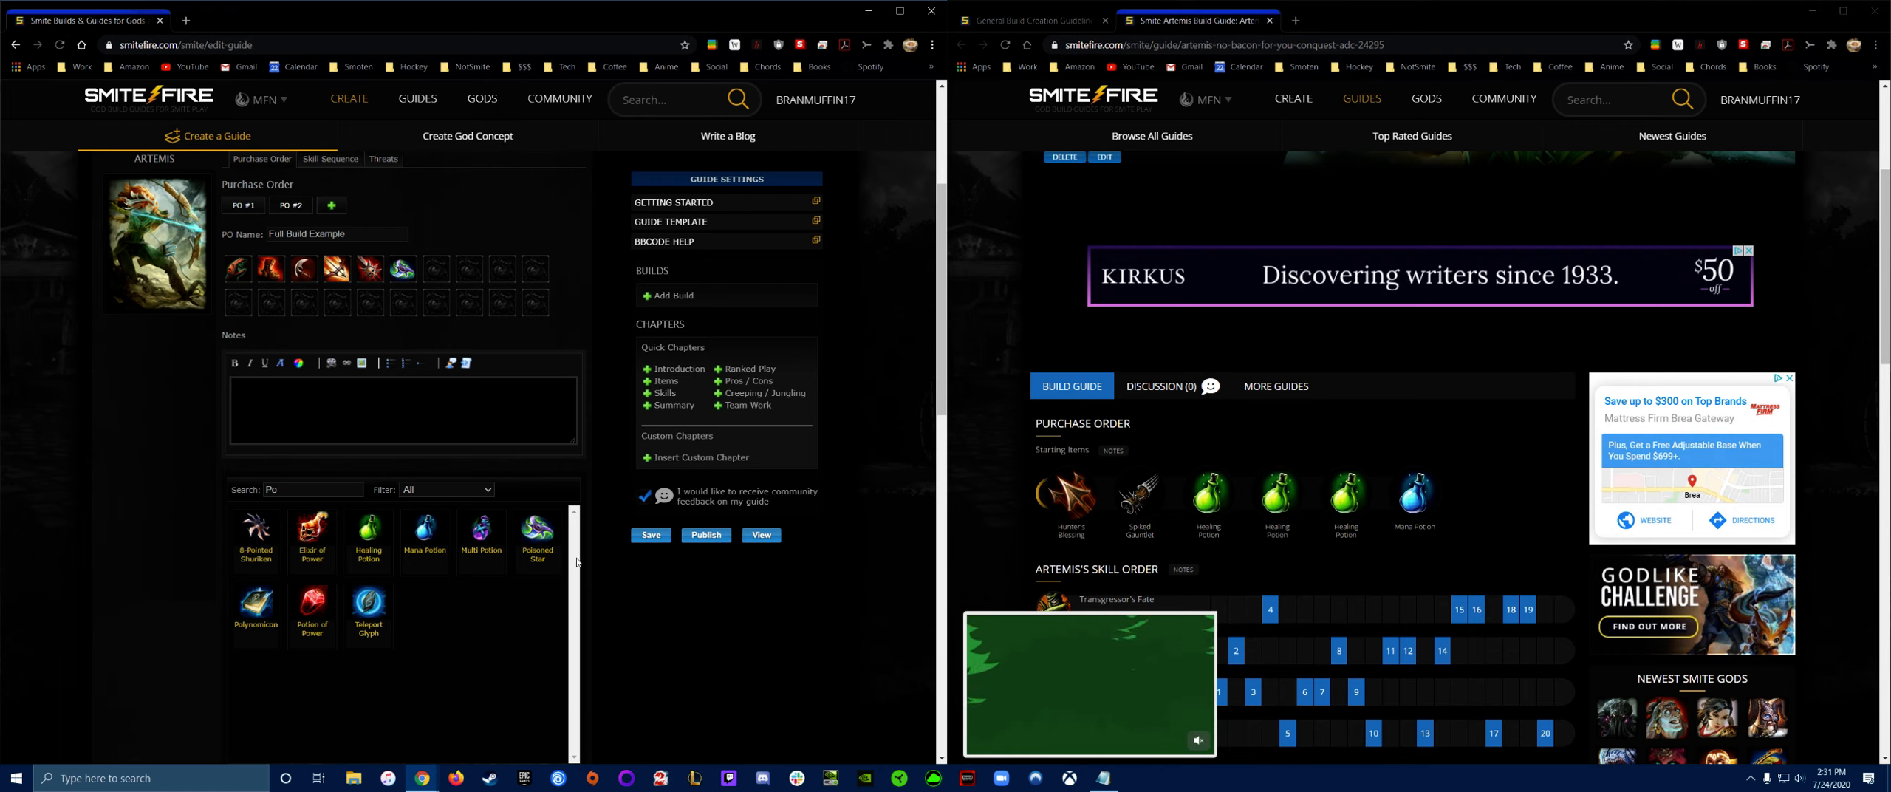
- Add a third purchase order and name it "Movement Speed Options (Choose One)"
{"action": "left_click", "coordinate": [332, 206]}
{"action": "left_click", "coordinate": [338, 237]}
{"action": "type", "text": "Mov"}
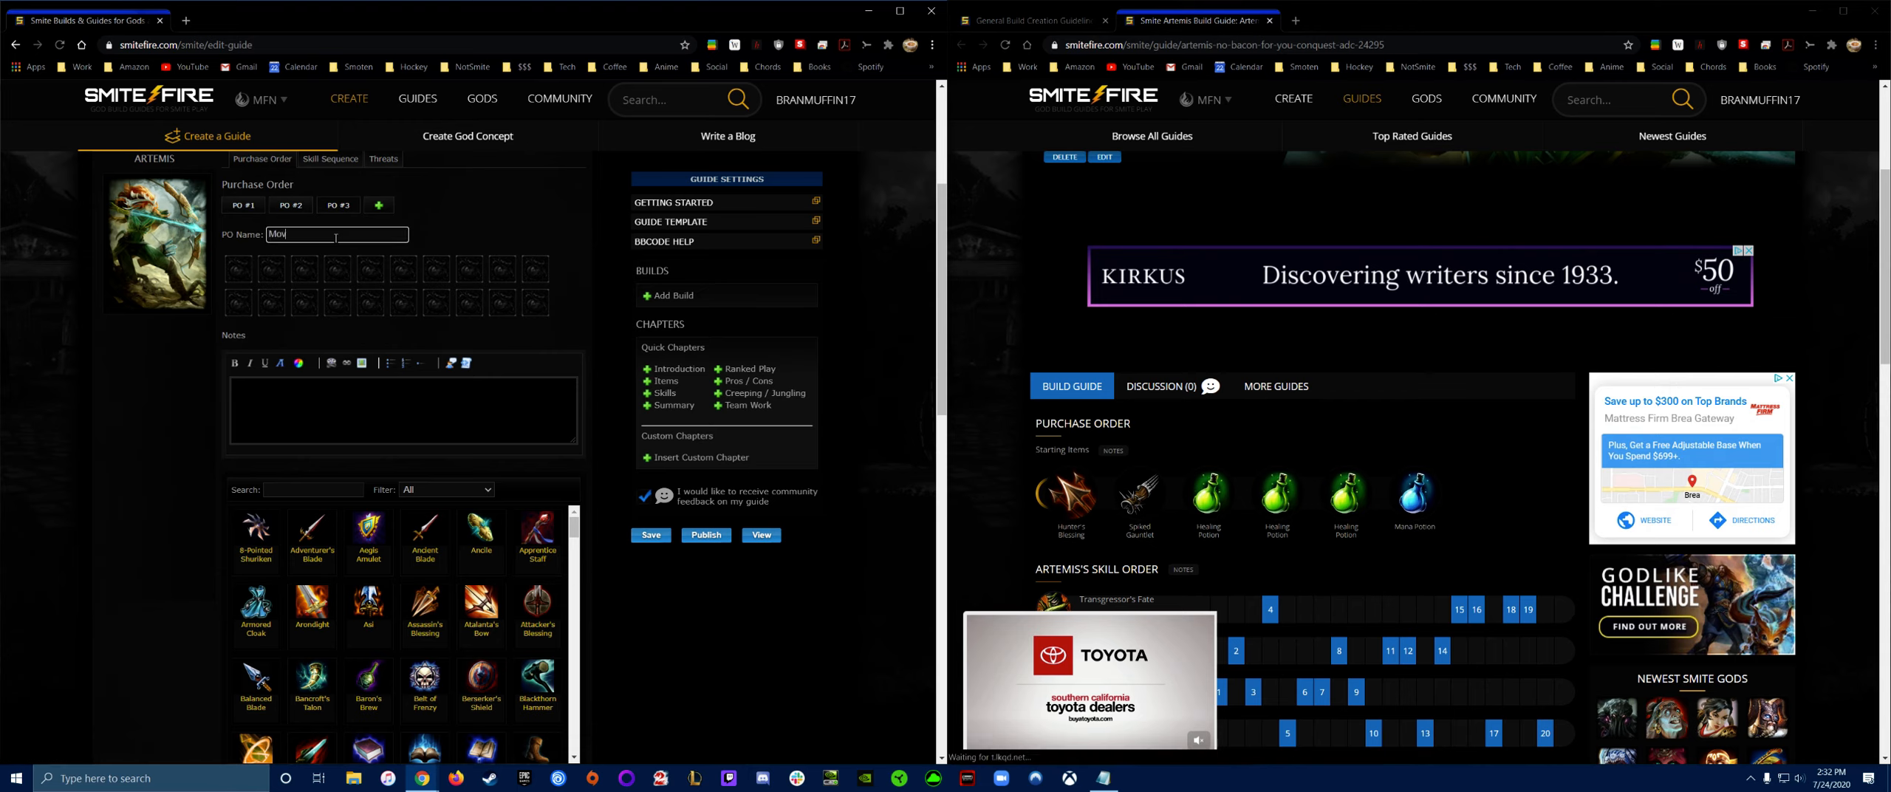
{"action": "type", "text": "ement Speed"}
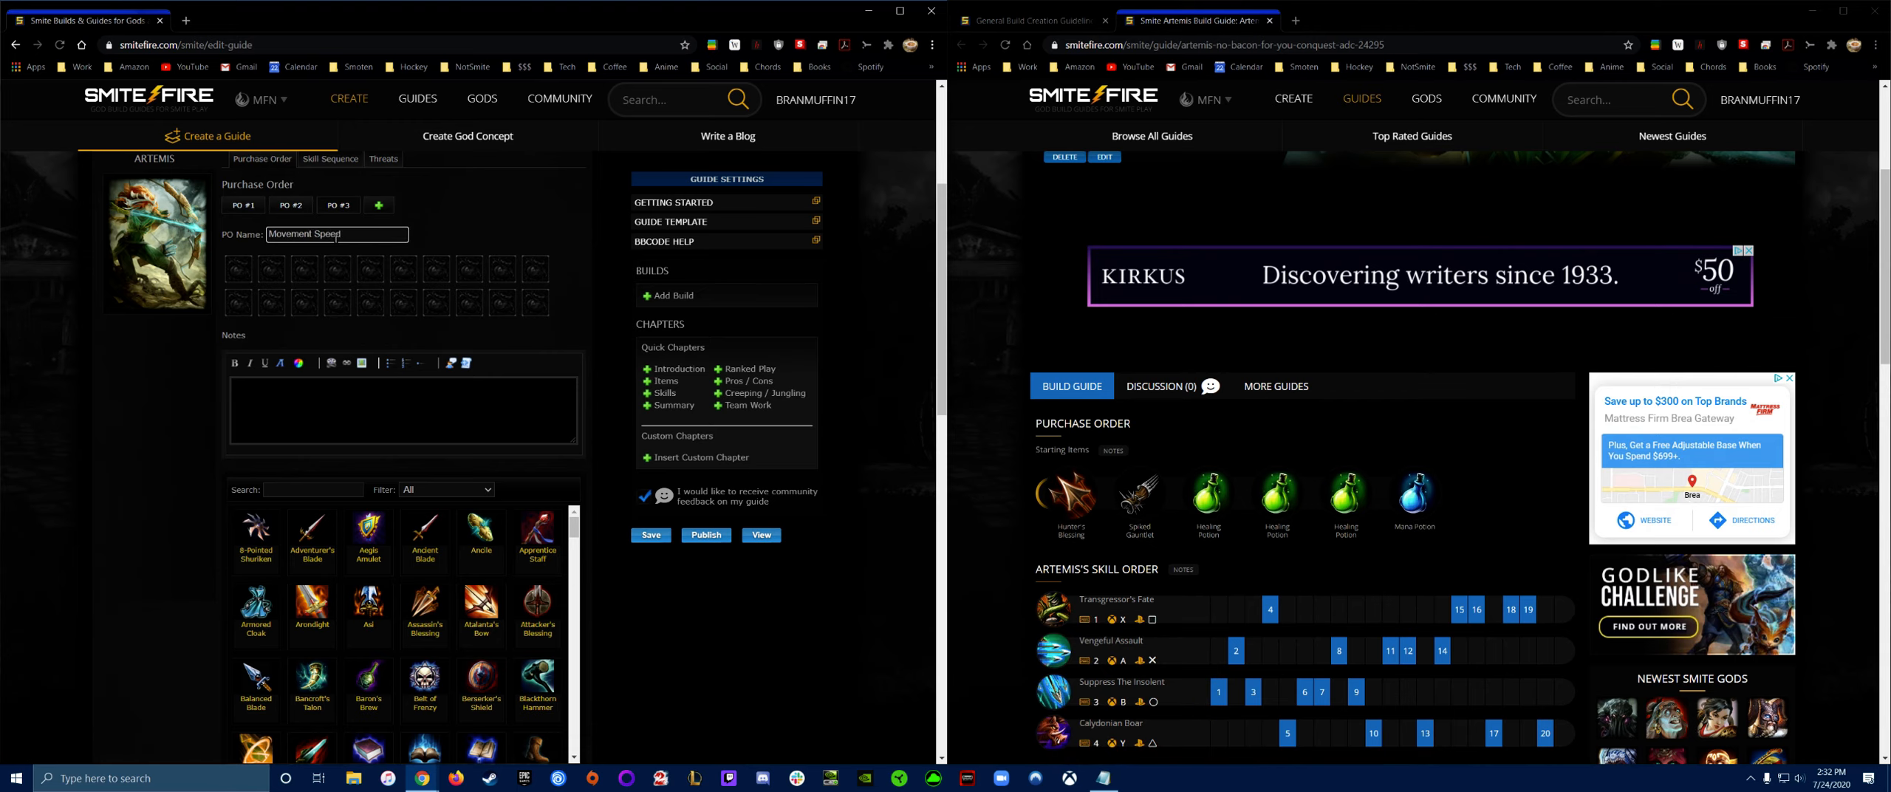
{"action": "type", "text": " Options (C"}
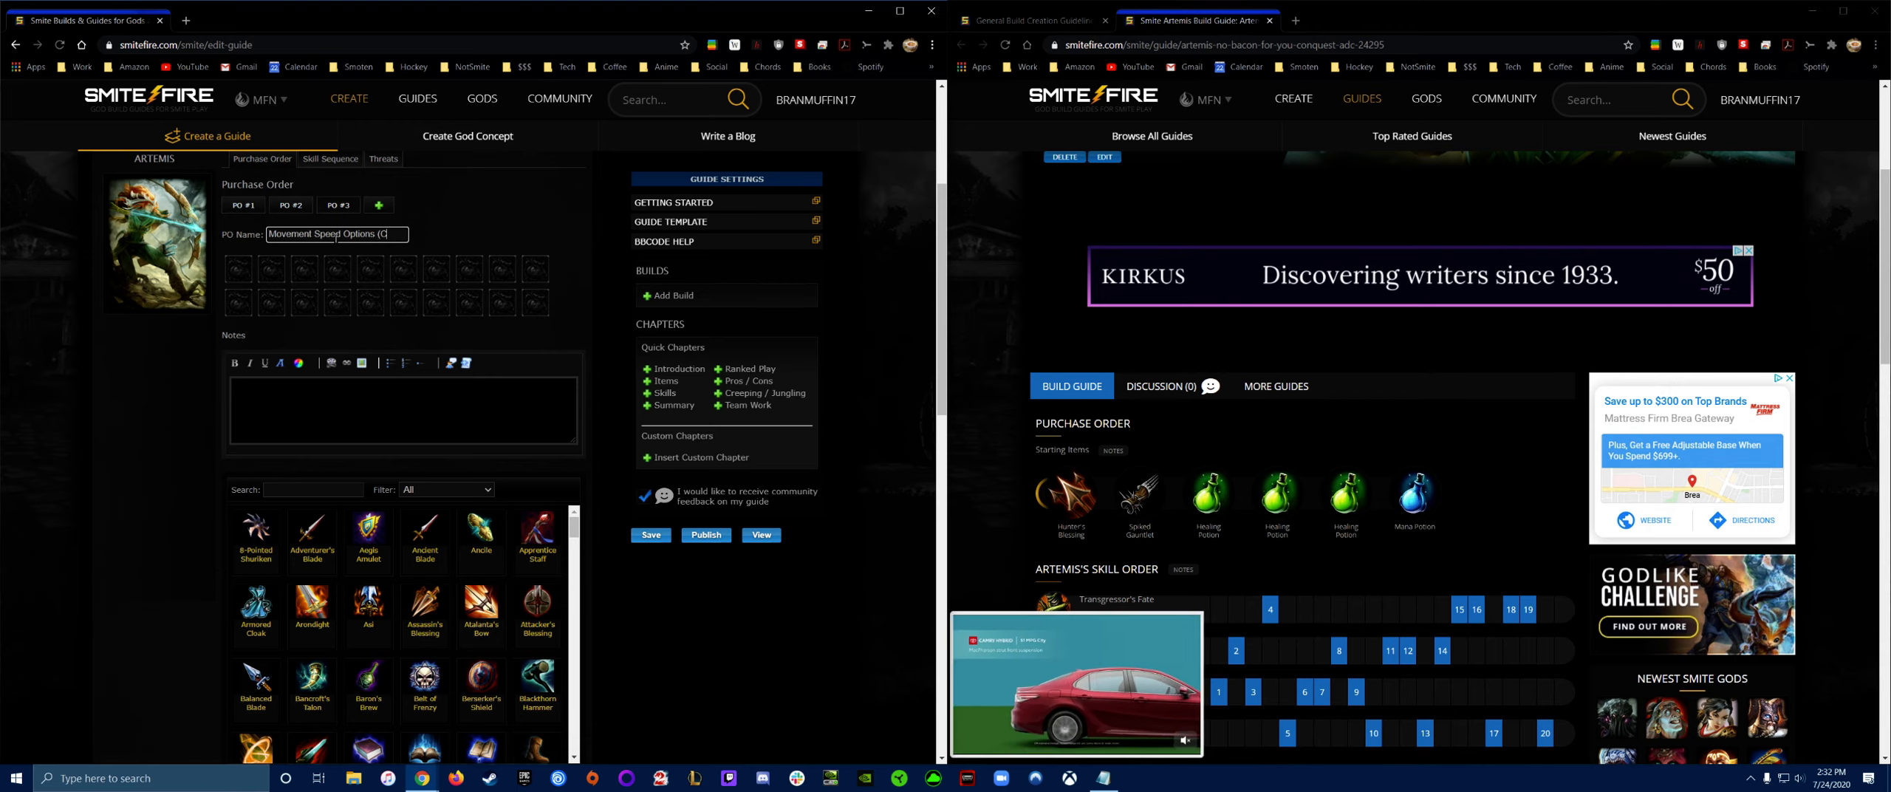
{"action": "type", "text": "hoose One)"}
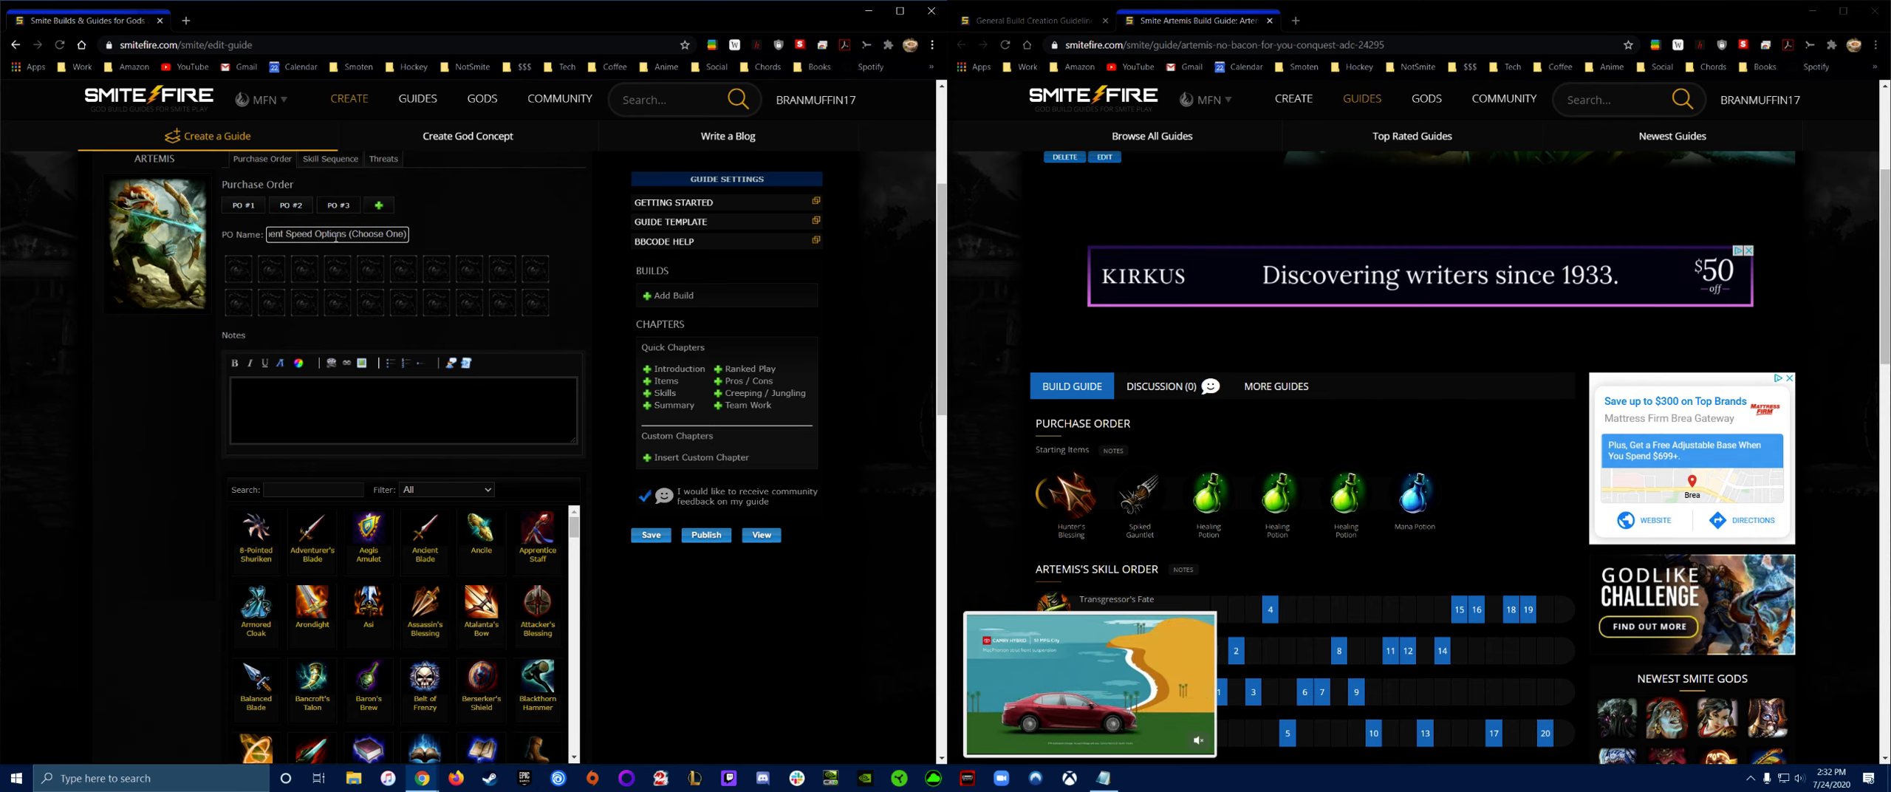
- Search the items for "Tab" and add Warrior Tabi and Ninja Tabi to the movement speed purchase order
{"action": "scroll", "coordinate": [505, 350], "scroll_direction": "down", "scroll_amount": 2}
{"action": "scroll", "coordinate": [504, 349], "scroll_direction": "up", "scroll_amount": 1}
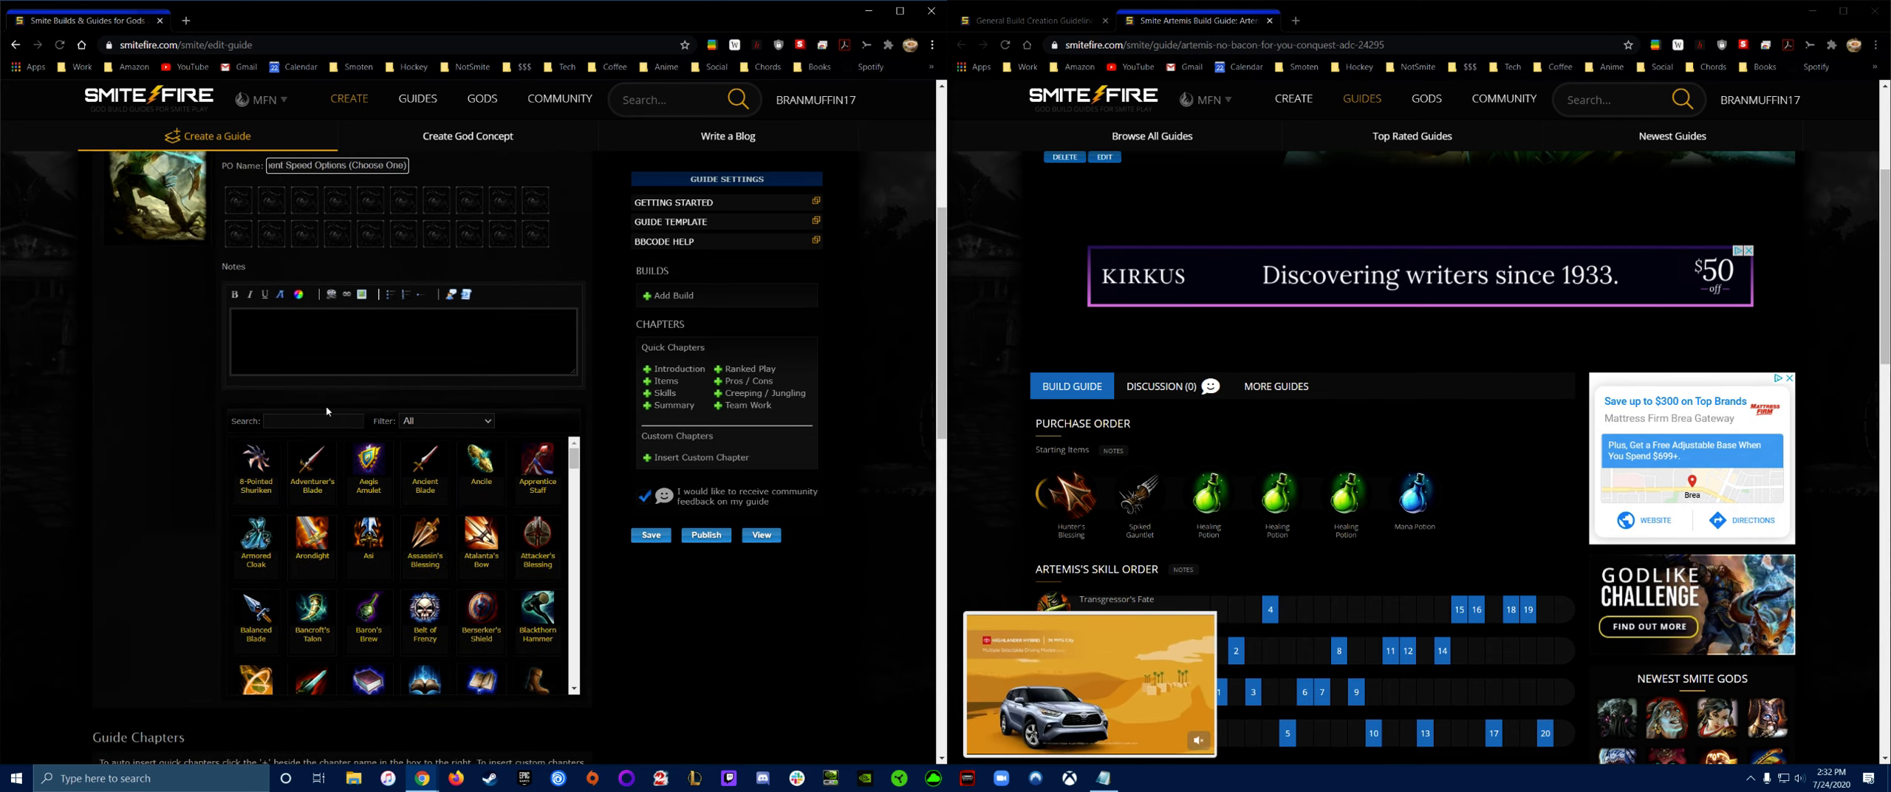
{"action": "left_click", "coordinate": [331, 421]}
{"action": "type", "text": "Tab"}
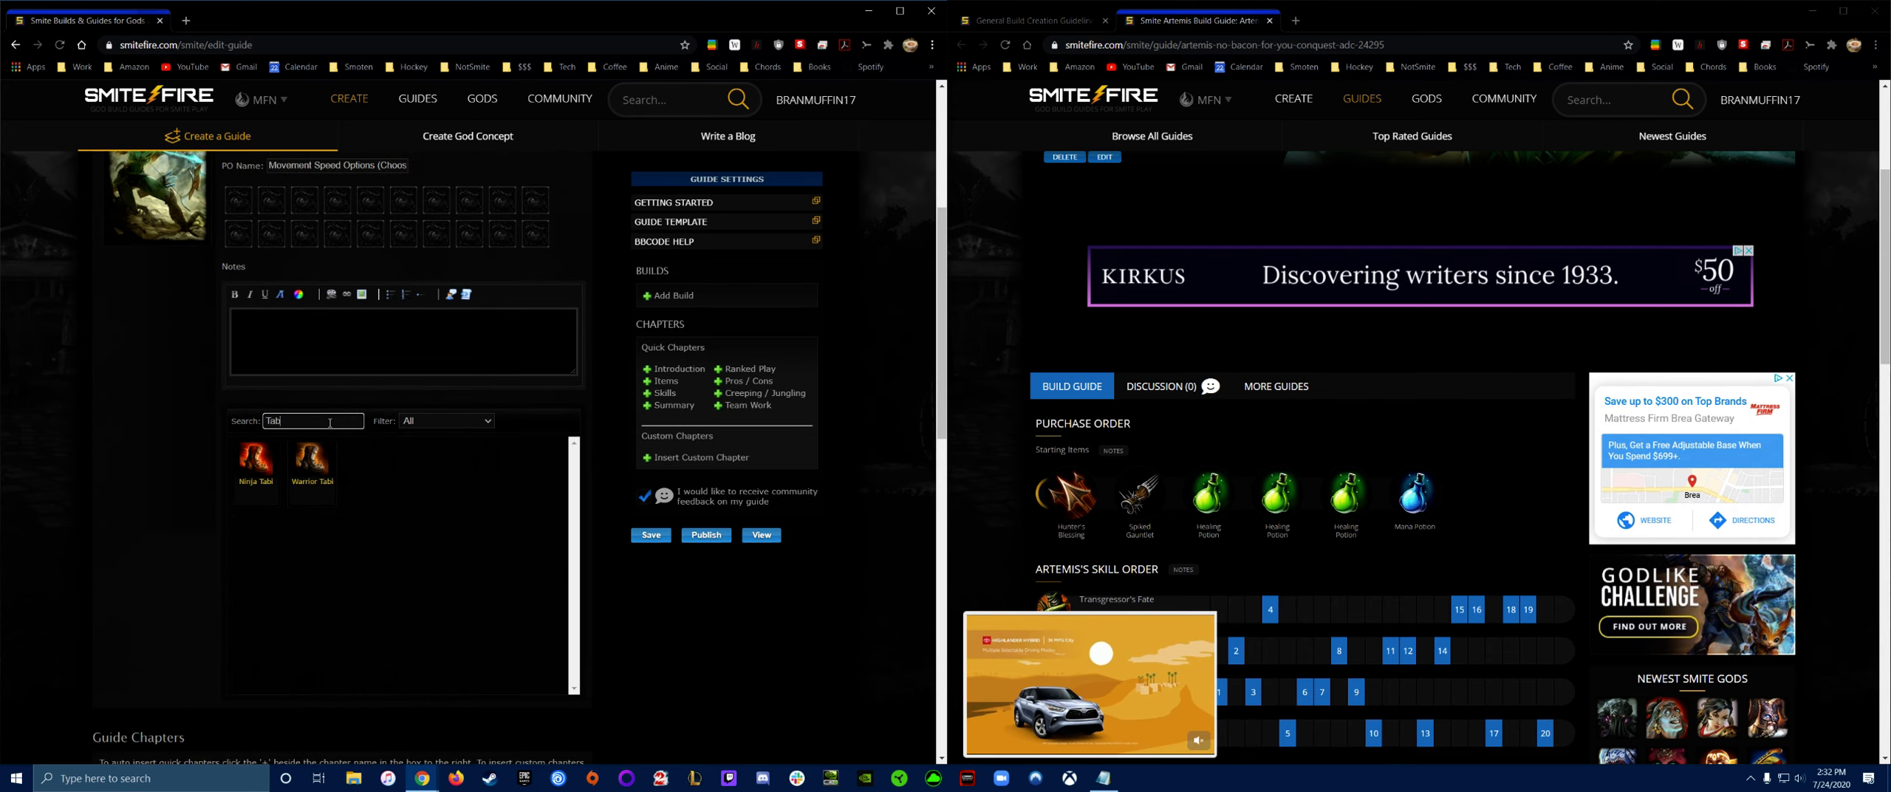
{"action": "left_click", "coordinate": [311, 459]}
{"action": "left_click", "coordinate": [253, 458]}
{"action": "scroll", "coordinate": [576, 560], "scroll_direction": "up", "scroll_amount": 2}
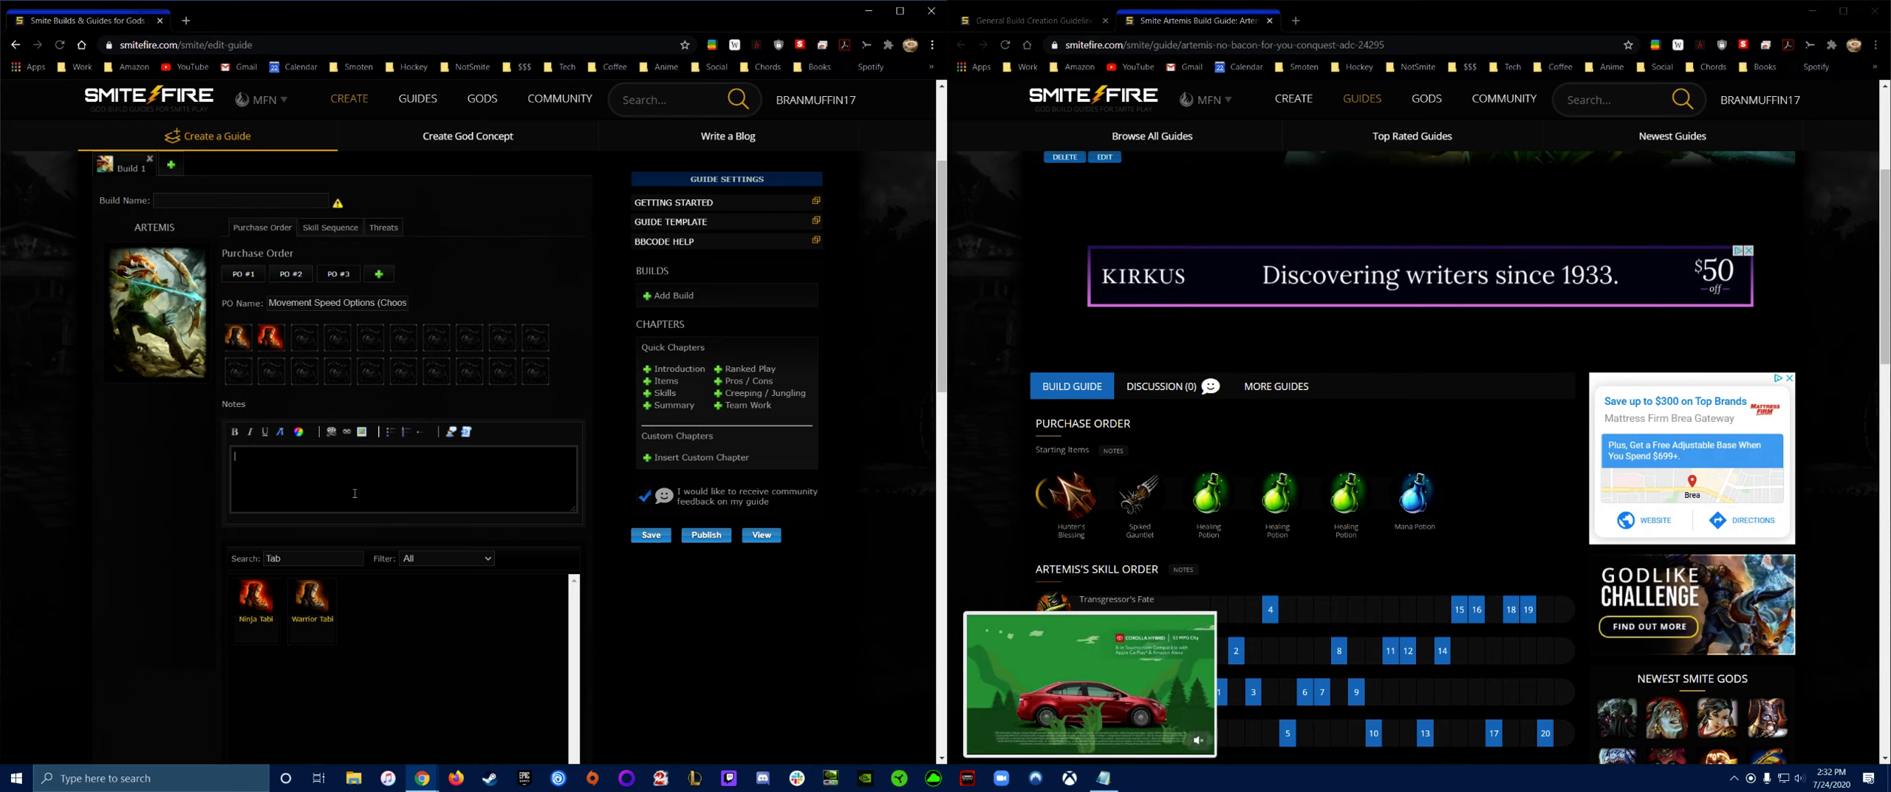
- Add a fourth purchase order to the build and name it "Core Items"
{"action": "left_click", "coordinate": [379, 275]}
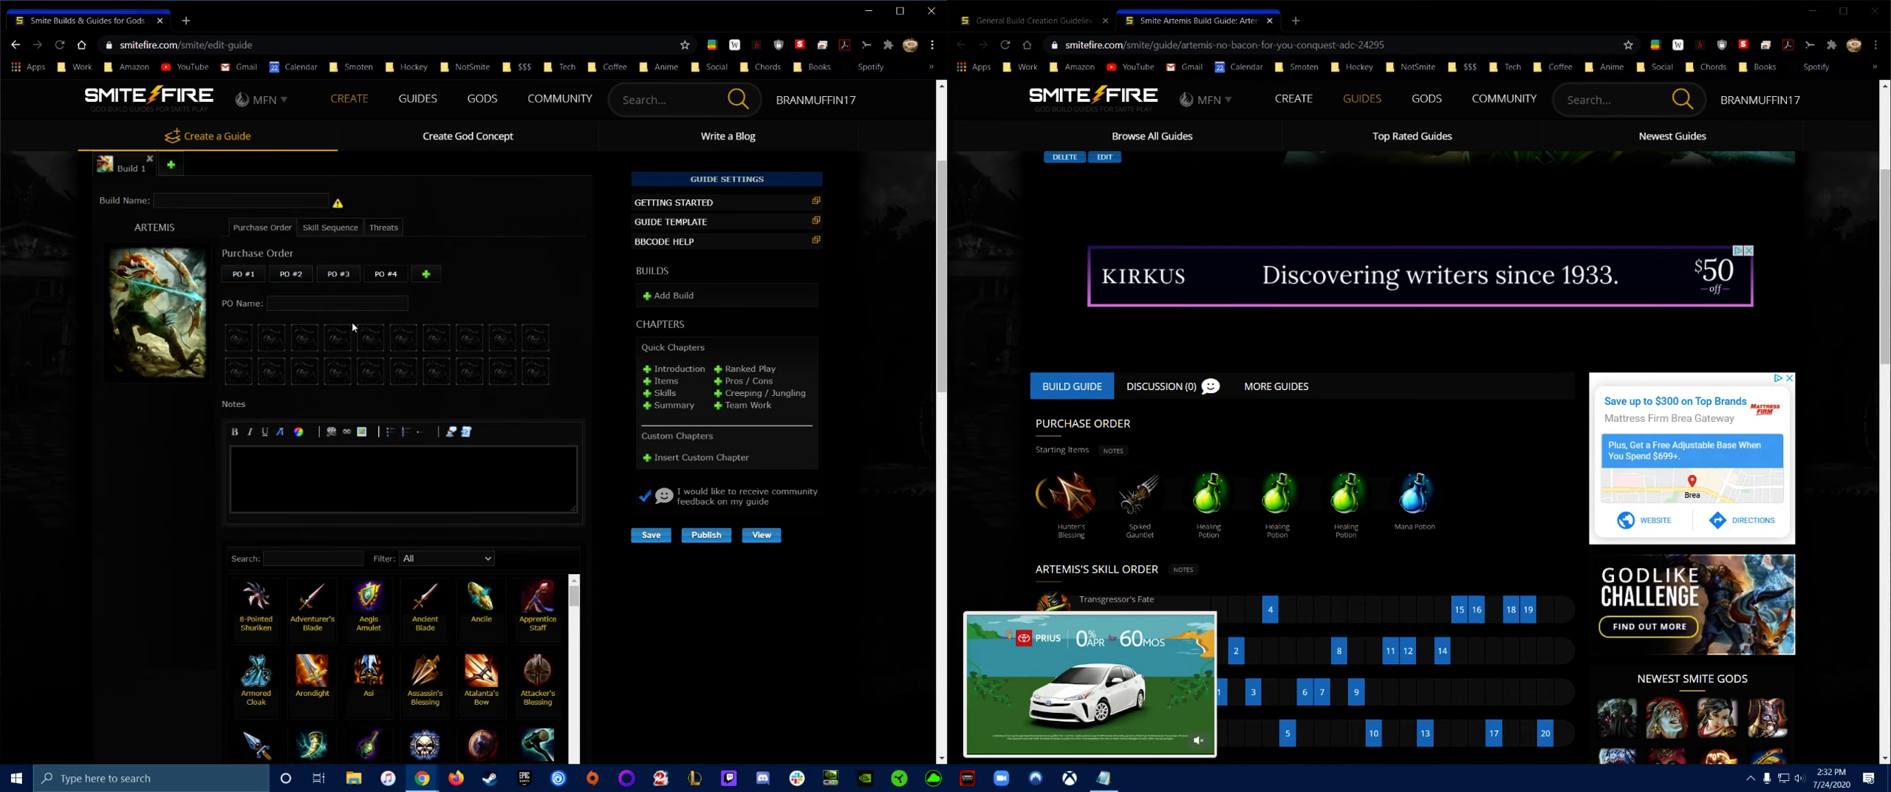
{"action": "left_click", "coordinate": [357, 307]}
{"action": "type", "text": "Core Items"}
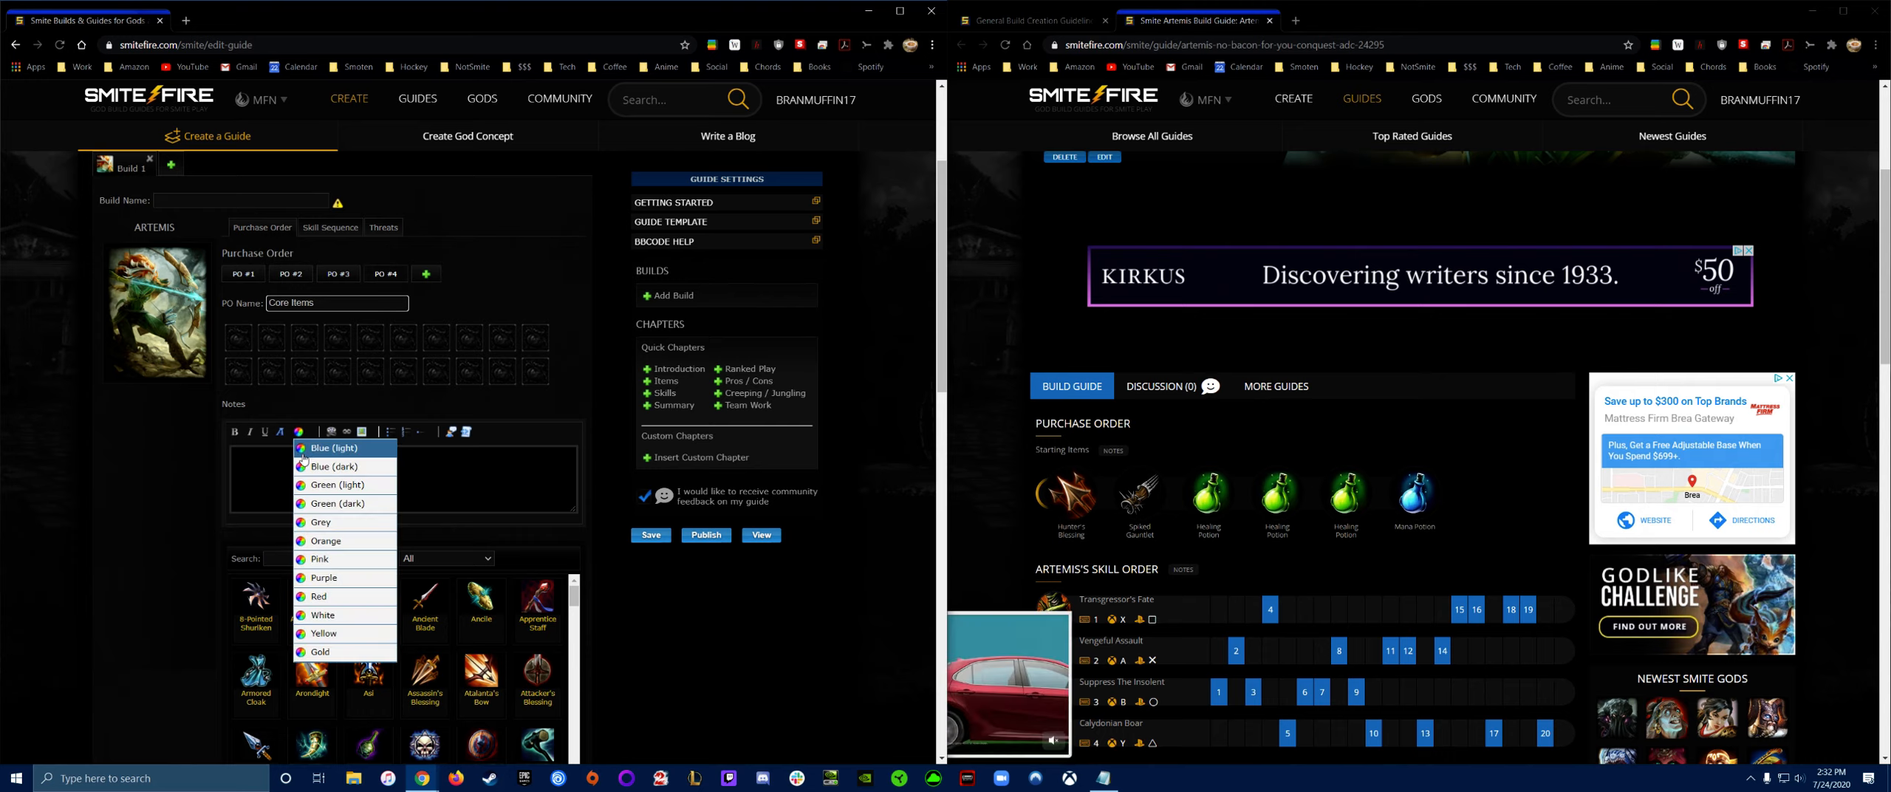
- Search the items for "Dev" and "Rage", adding Devourer's Gauntlet and Rage to the Core Items purchase order
{"action": "left_click", "coordinate": [317, 558]}
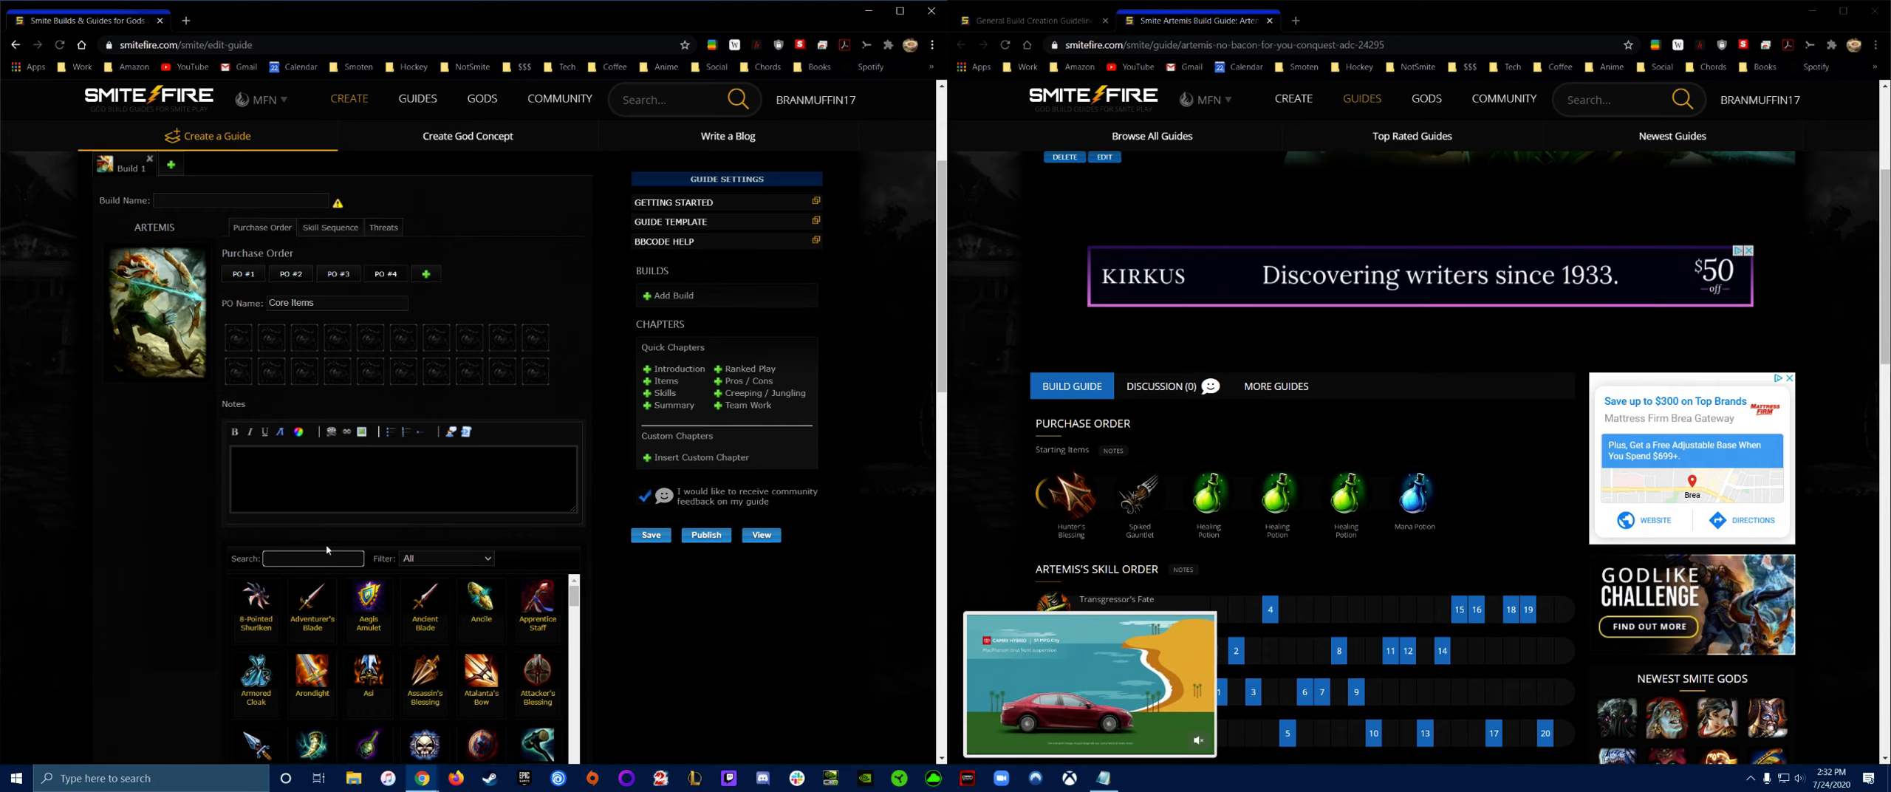
{"action": "type", "text": "Dev"}
{"action": "left_click", "coordinate": [277, 600]}
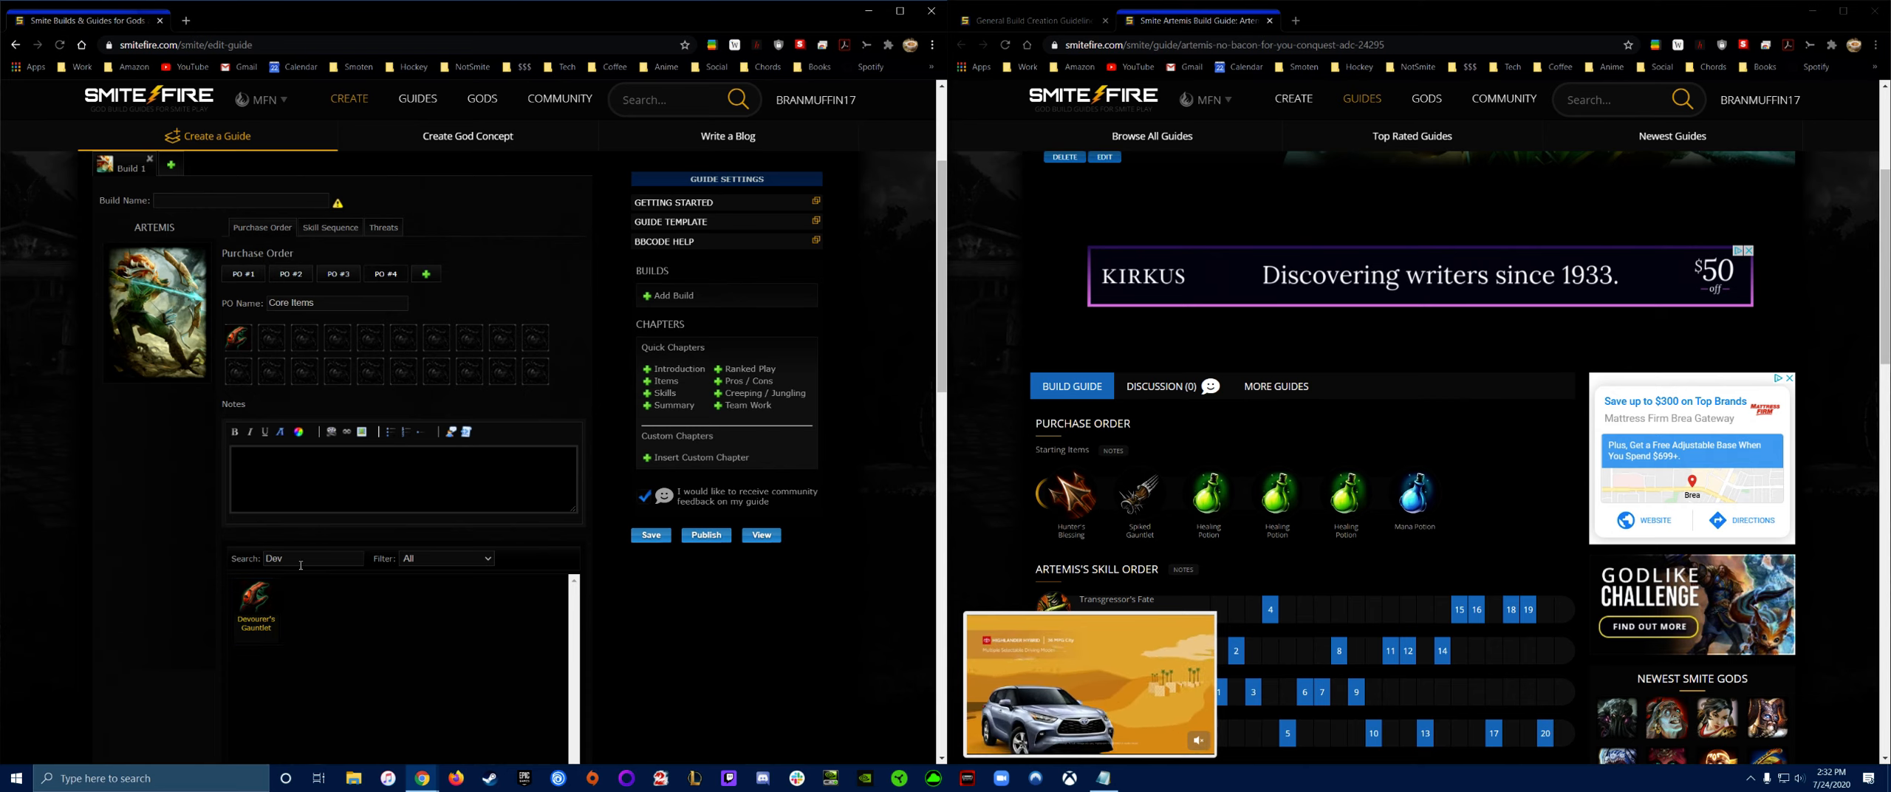
{"action": "double_click", "coordinate": [276, 560]}
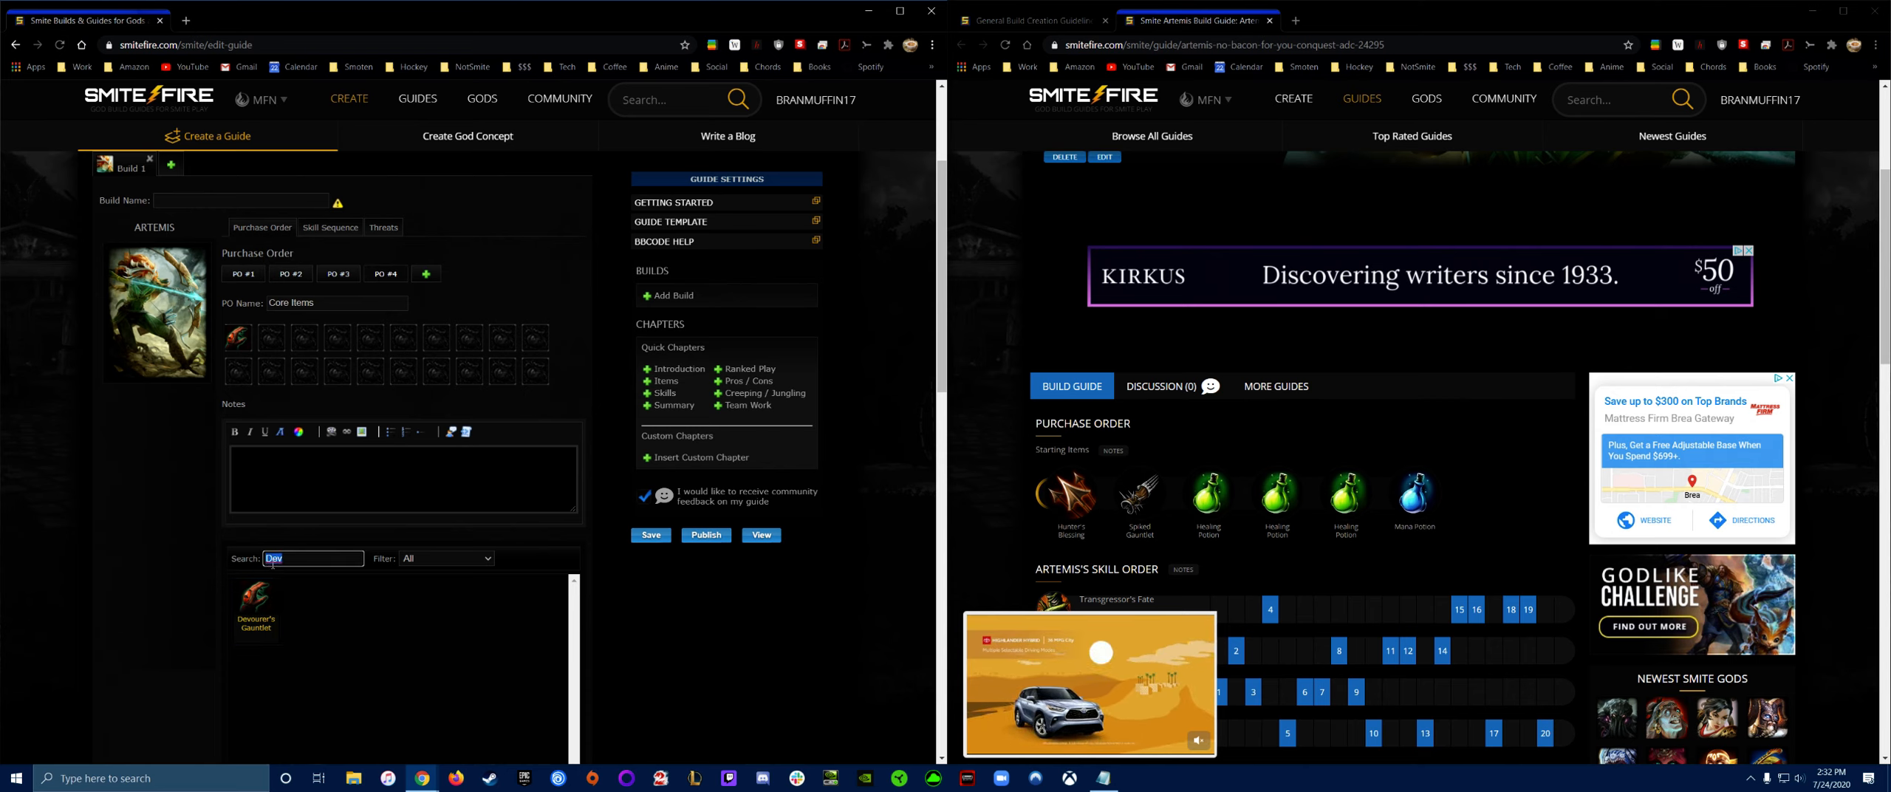
{"action": "type", "text": "Rage"}
{"action": "left_click", "coordinate": [256, 597]}
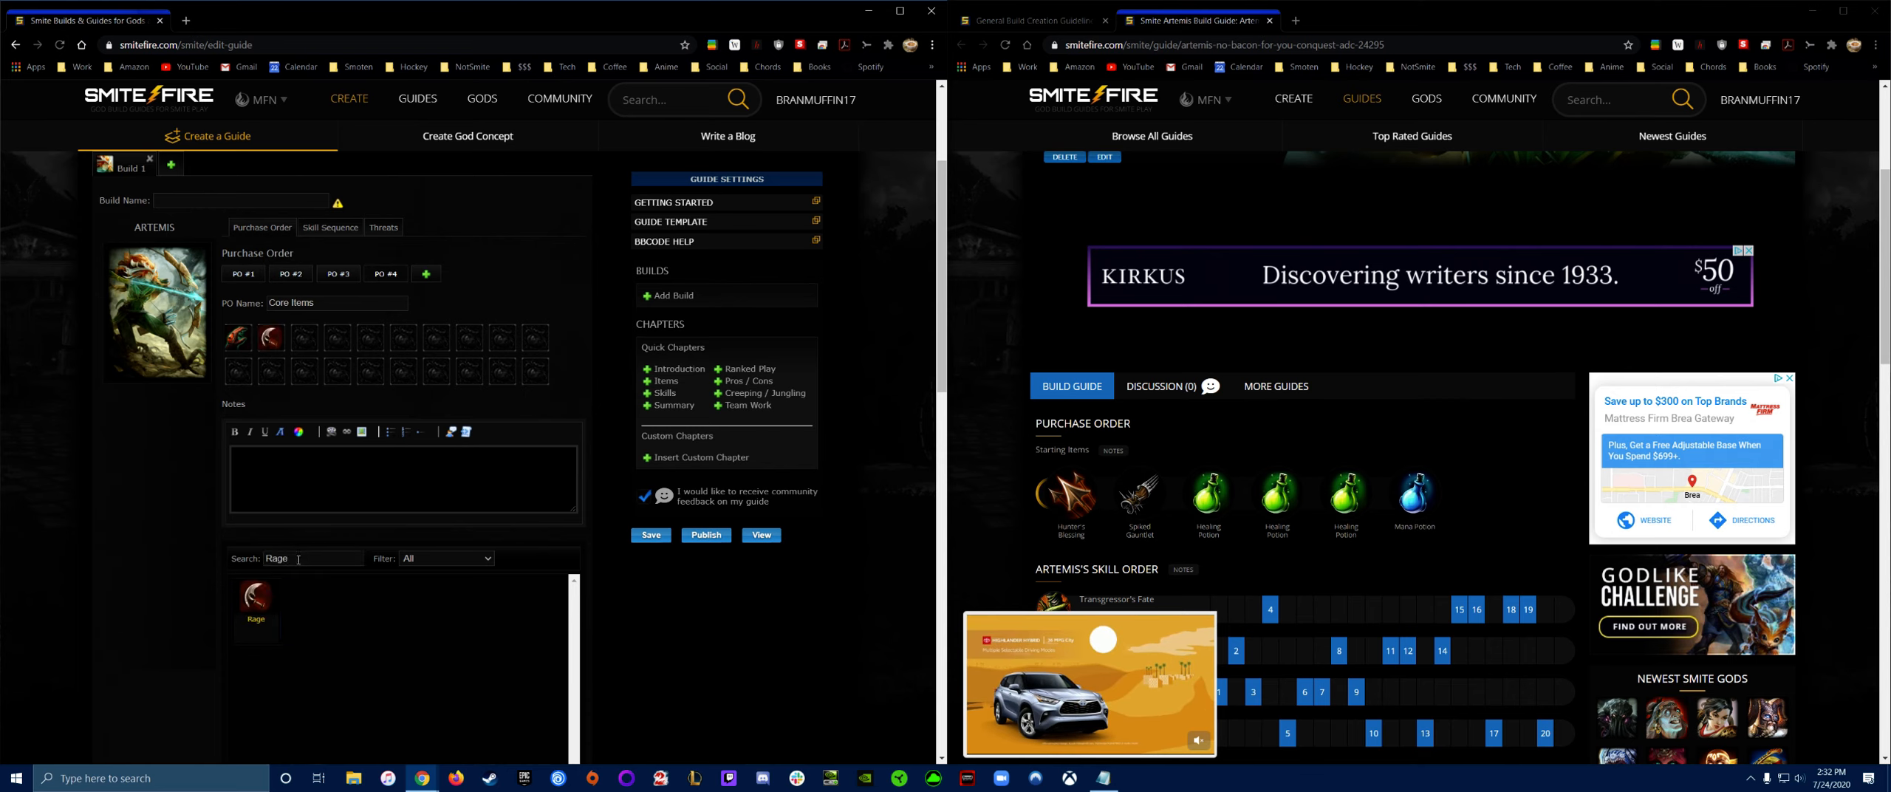
- Search for "Ata" and "Deat" to add Atalanta's Bow and Deathbringer to the Core Items purchase order, and save the guide
{"action": "left_click_drag", "start_coordinate": [292, 560], "coordinate": [229, 563]}
{"action": "type", "text": "Ata"}
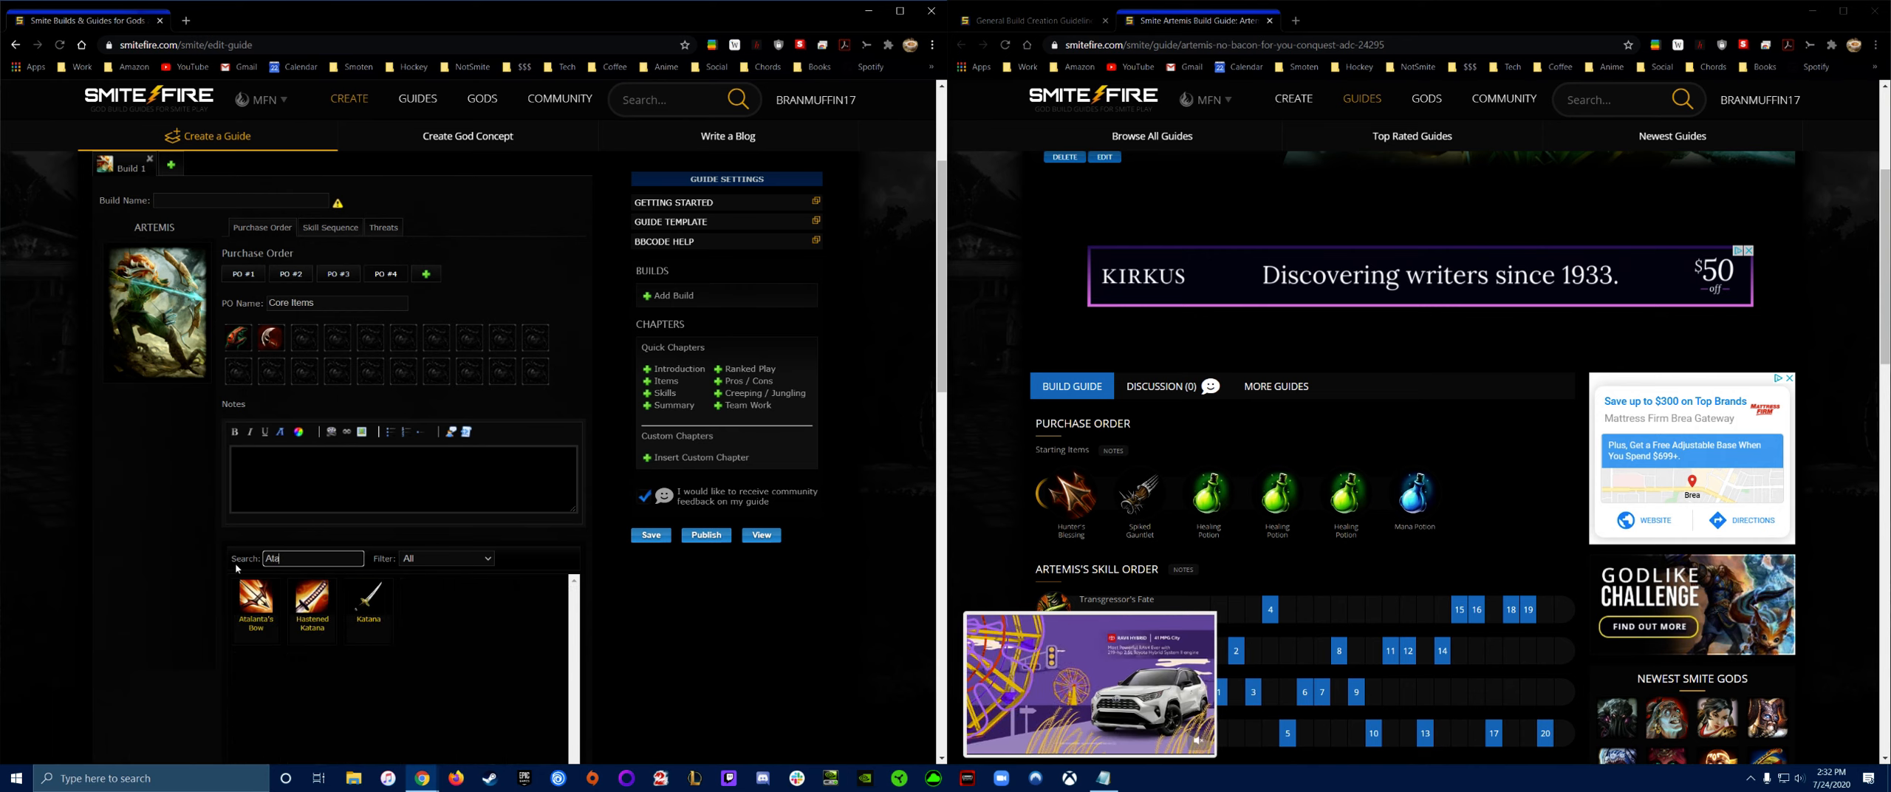
{"action": "left_click", "coordinate": [256, 597]}
{"action": "left_click_drag", "start_coordinate": [303, 559], "coordinate": [164, 547]}
{"action": "type", "text": "Deat"}
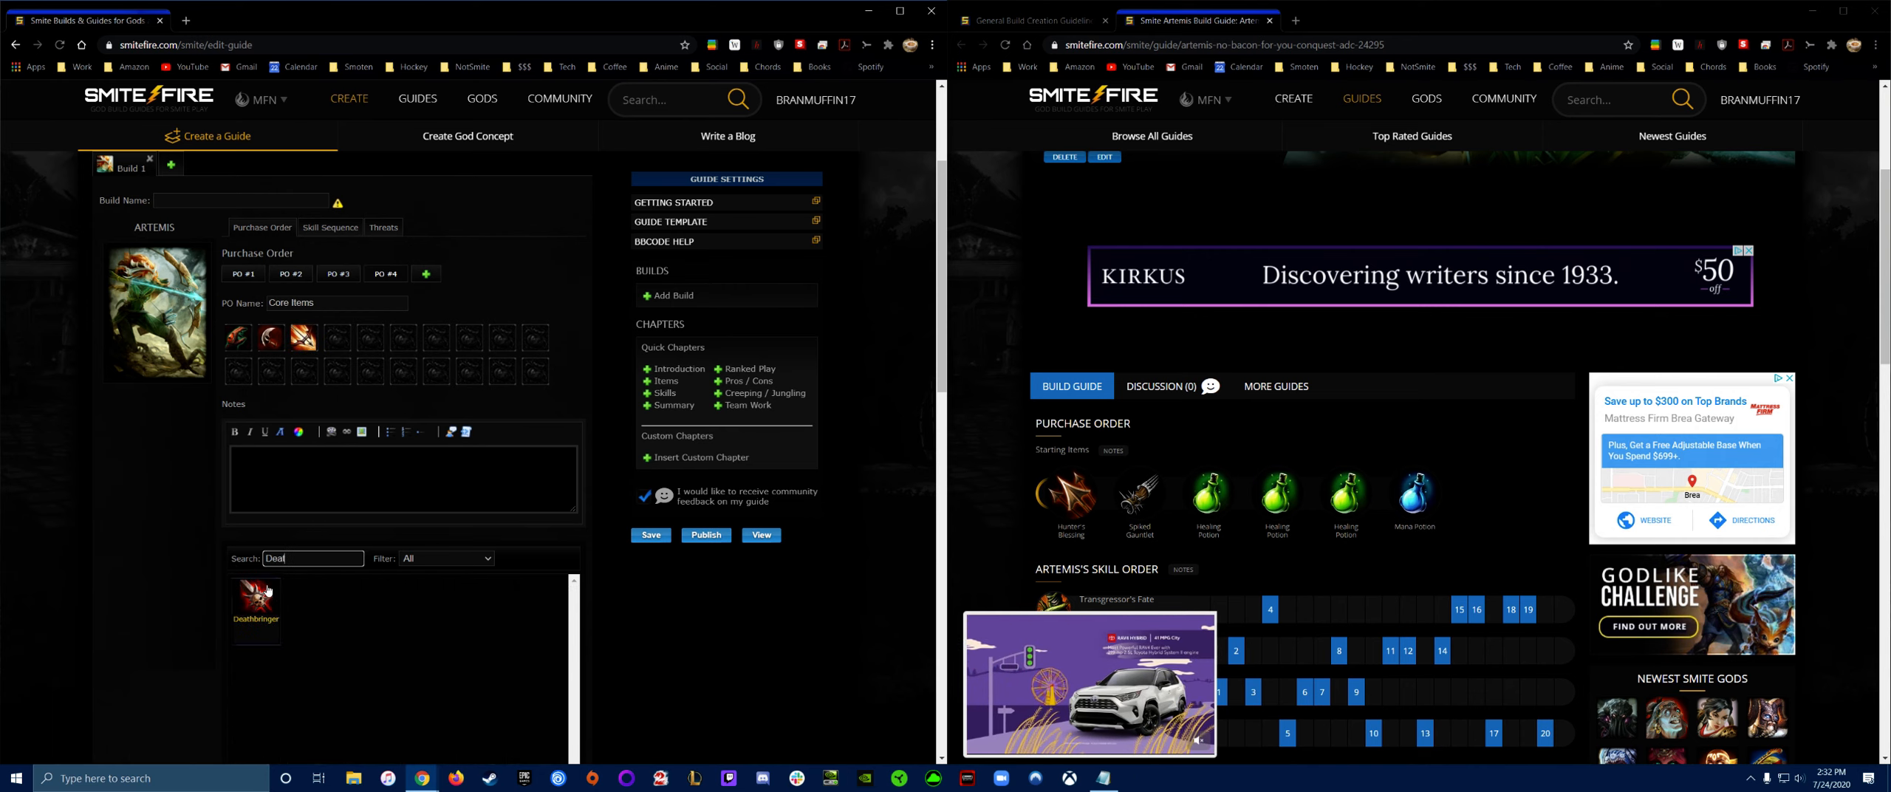
{"action": "left_click", "coordinate": [256, 597]}
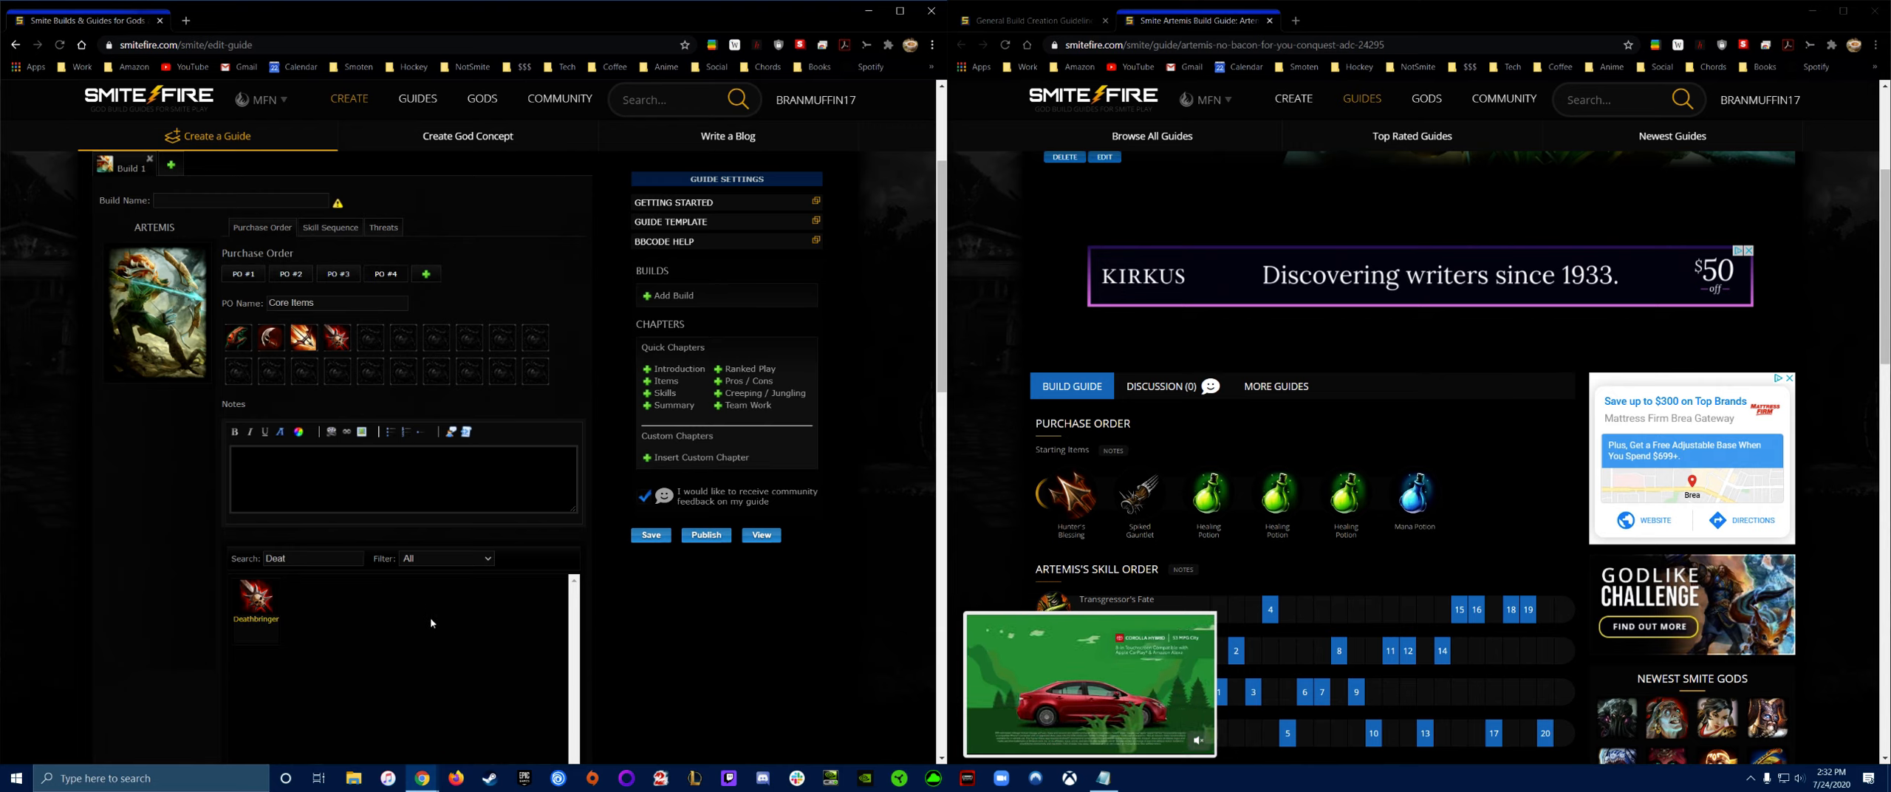
{"action": "left_click", "coordinate": [642, 537]}
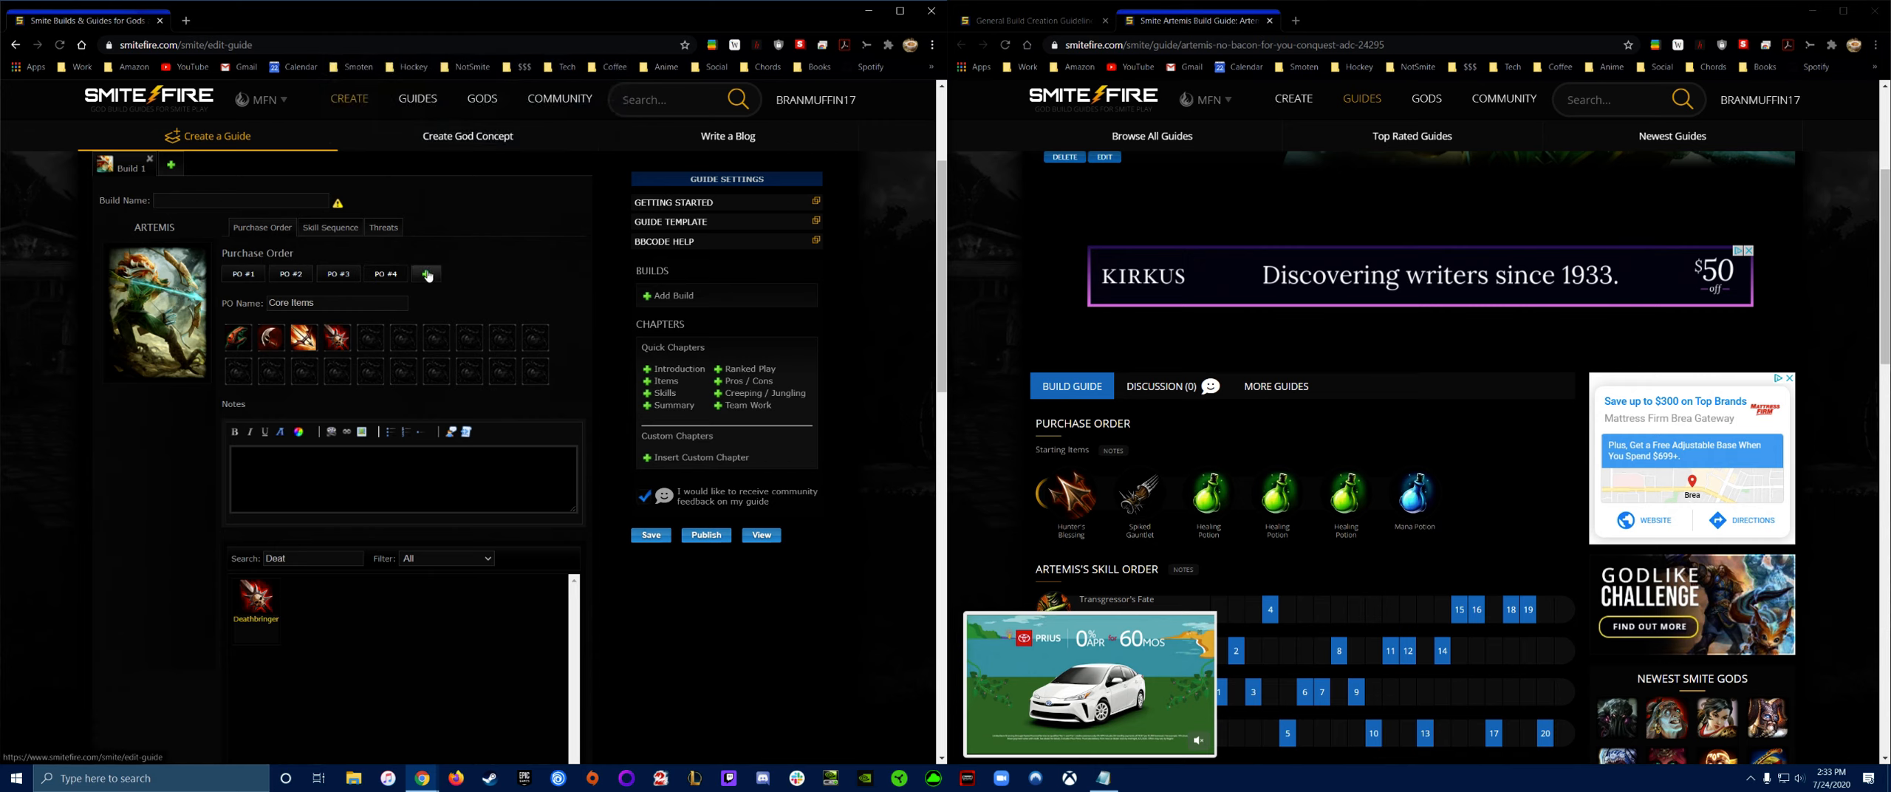
- Add a fifth purchase order and name it "6th Item & Boots Replacement (Get Elixir of Speed)"
{"action": "left_click", "coordinate": [428, 274]}
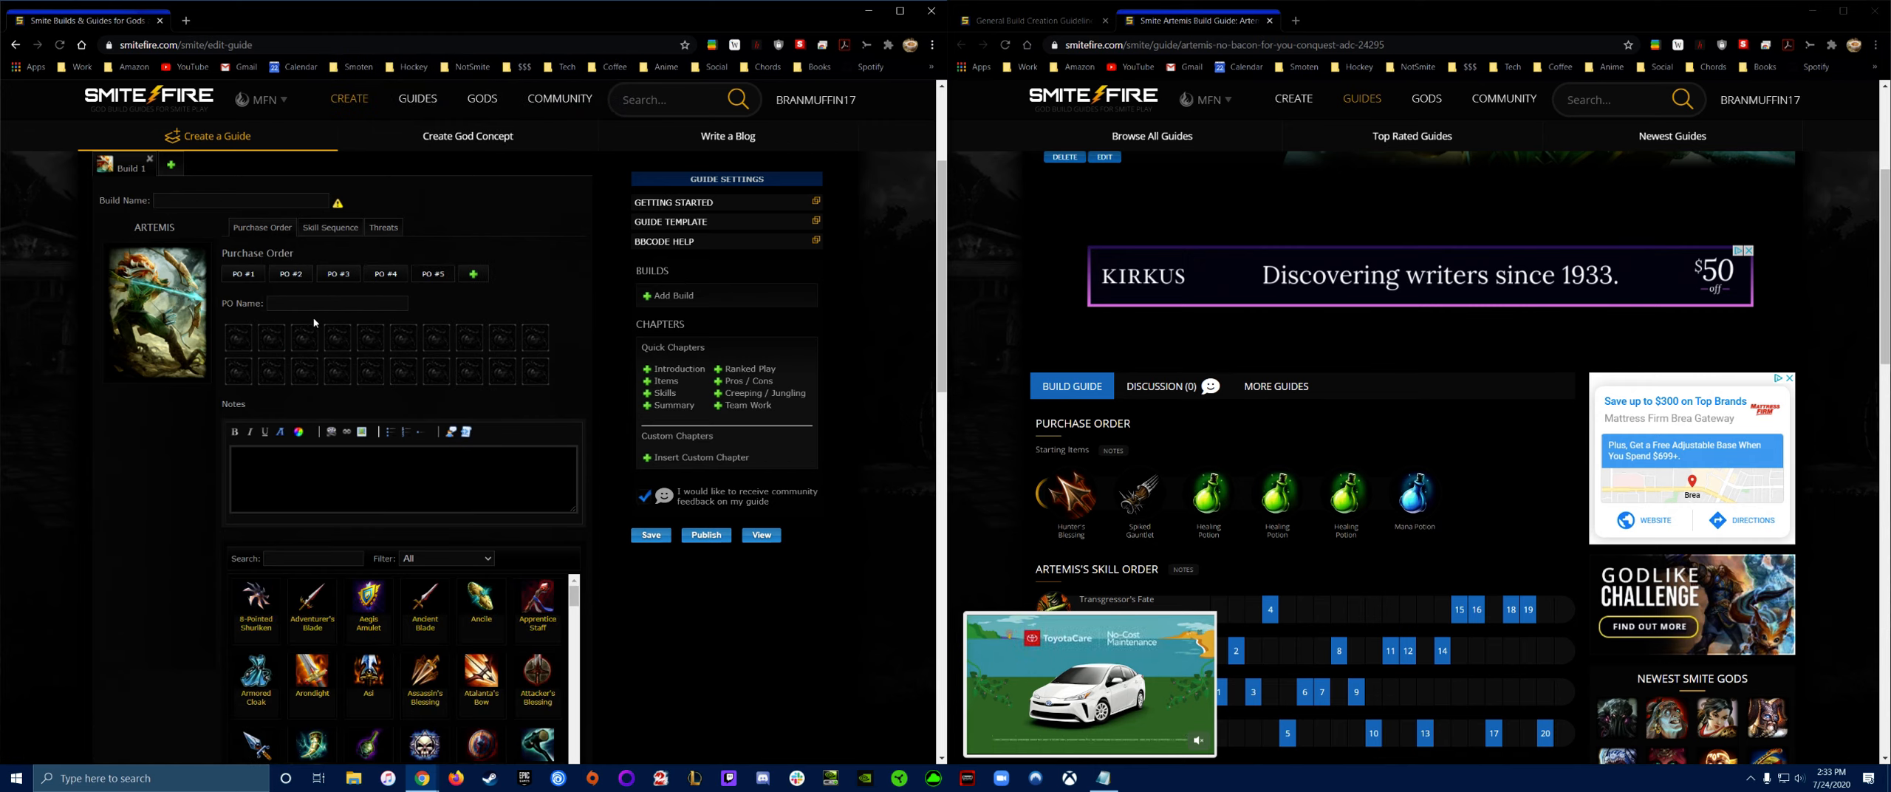
{"action": "left_click", "coordinate": [309, 309]}
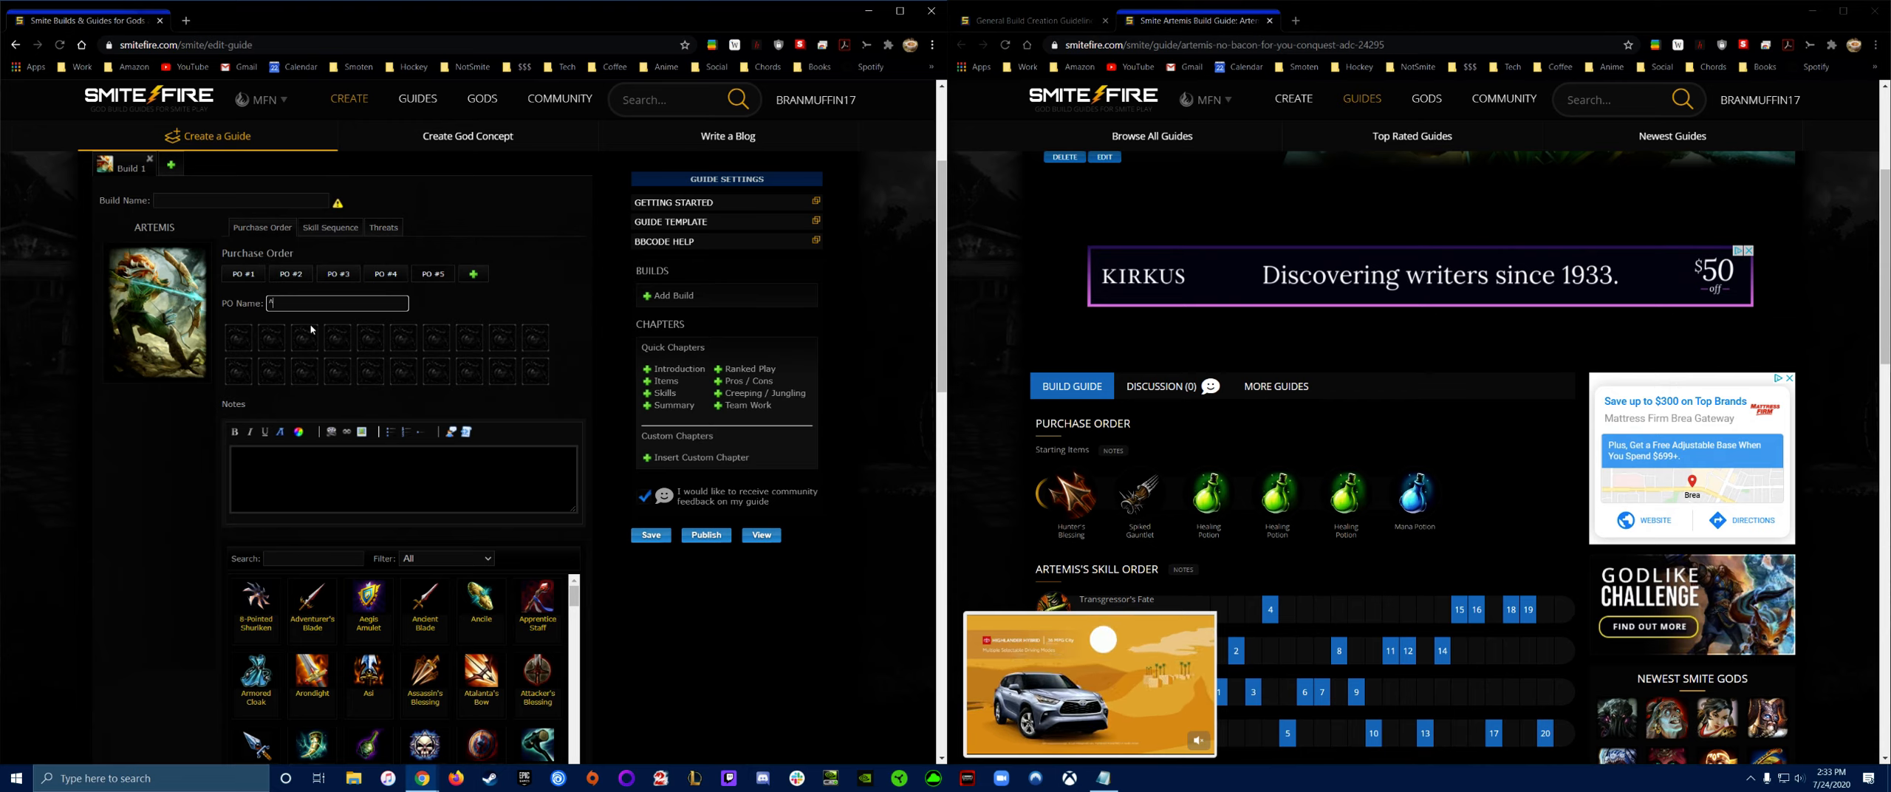
{"action": "type", "text": "Item "}
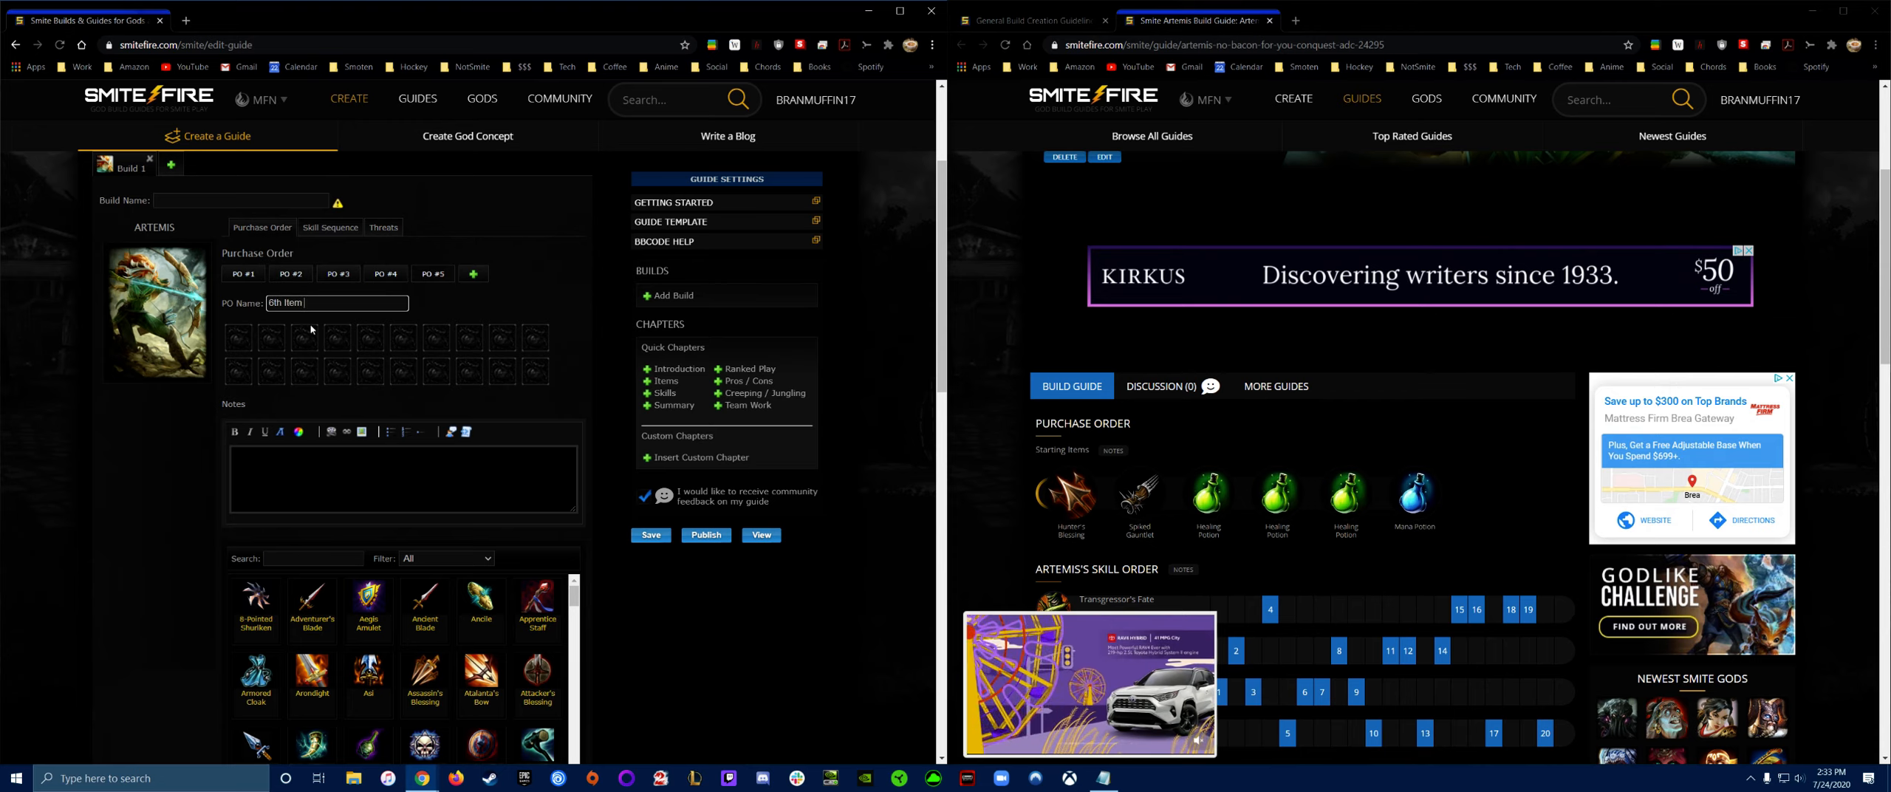
{"action": "type", "text": "& Boot"}
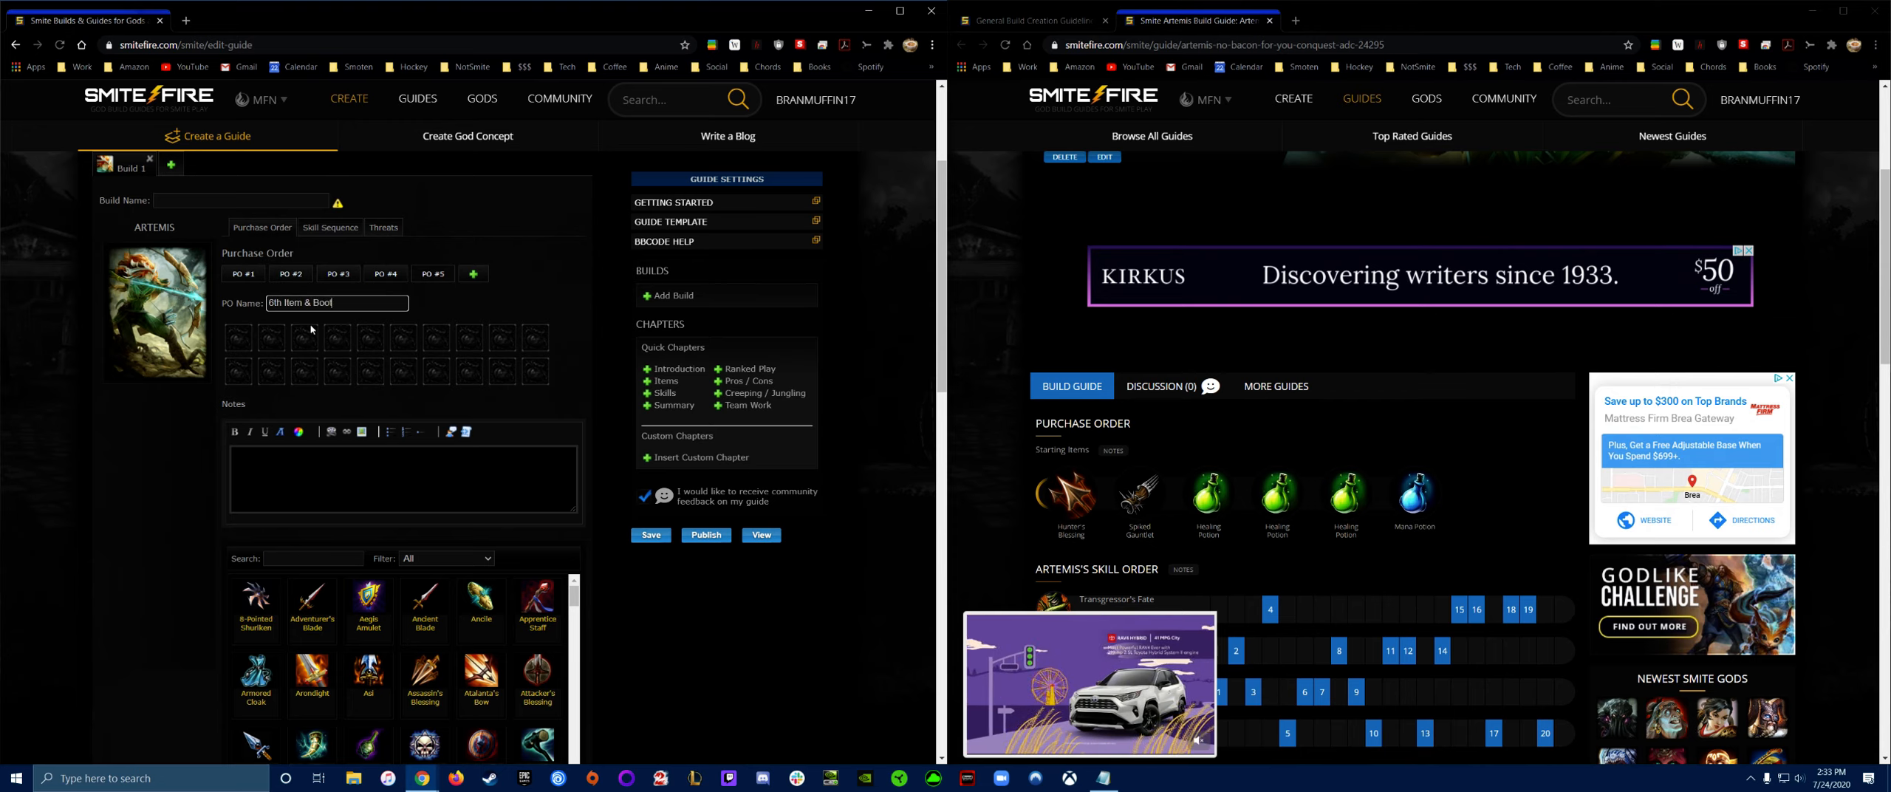
{"action": "type", "text": "s Replacement ("}
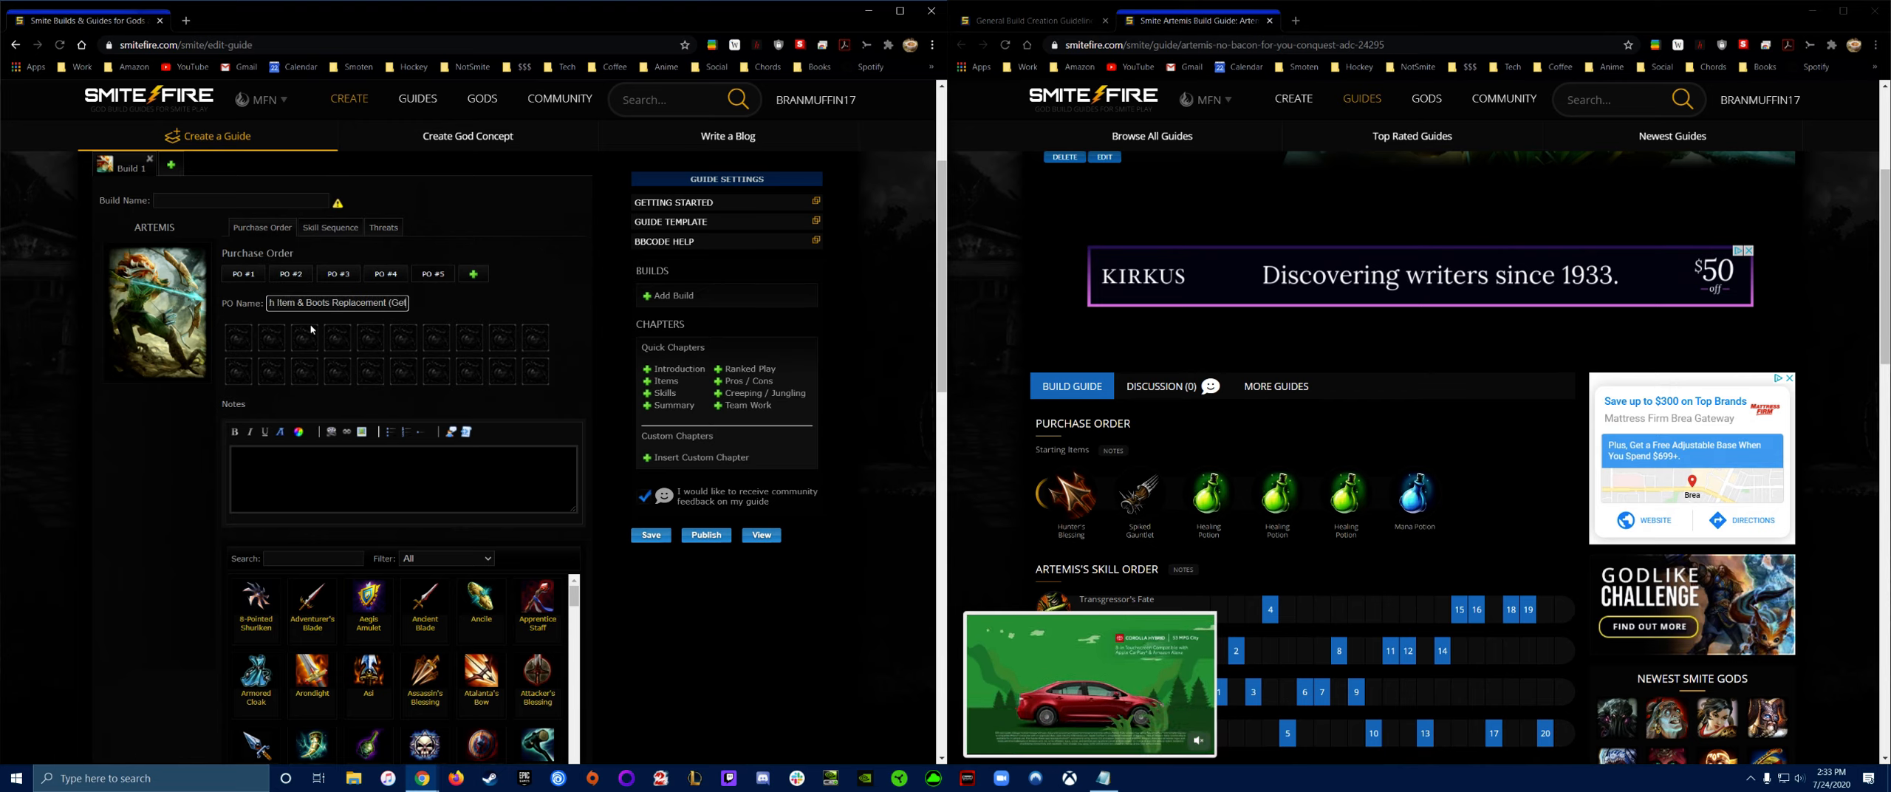
{"action": "type", "text": "Get Elixir of Speed)"}
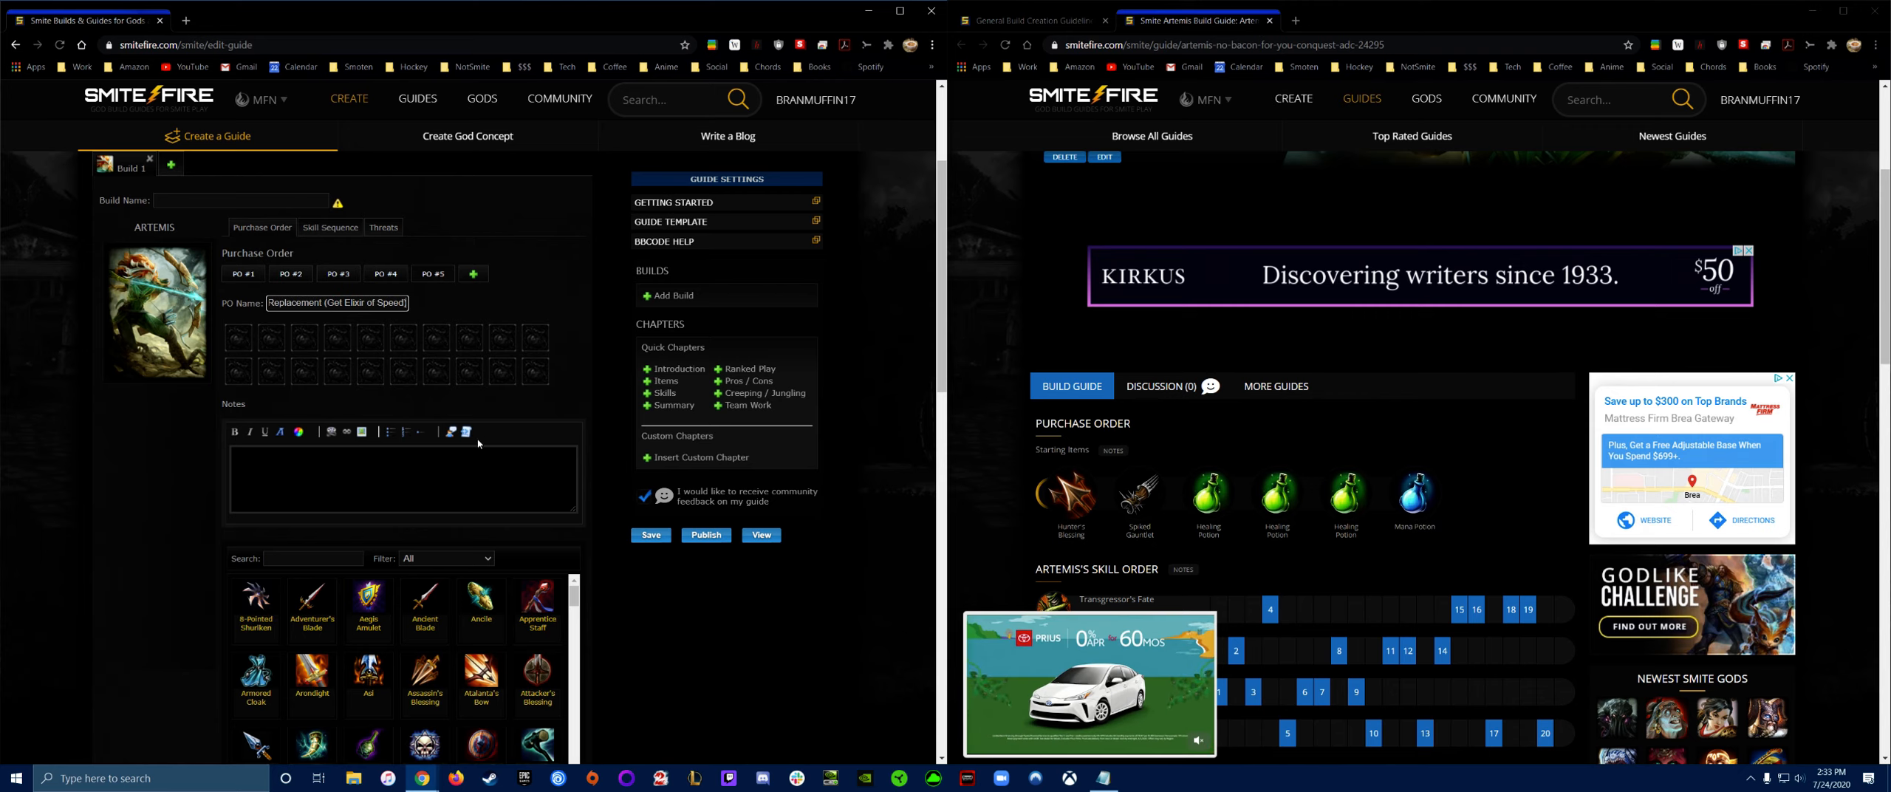
- Search the items for "Wind" and "Pois", adding Wind Demon and Poisoned Star to the fifth purchase order
{"action": "scroll", "coordinate": [583, 509], "scroll_direction": "down", "scroll_amount": 3}
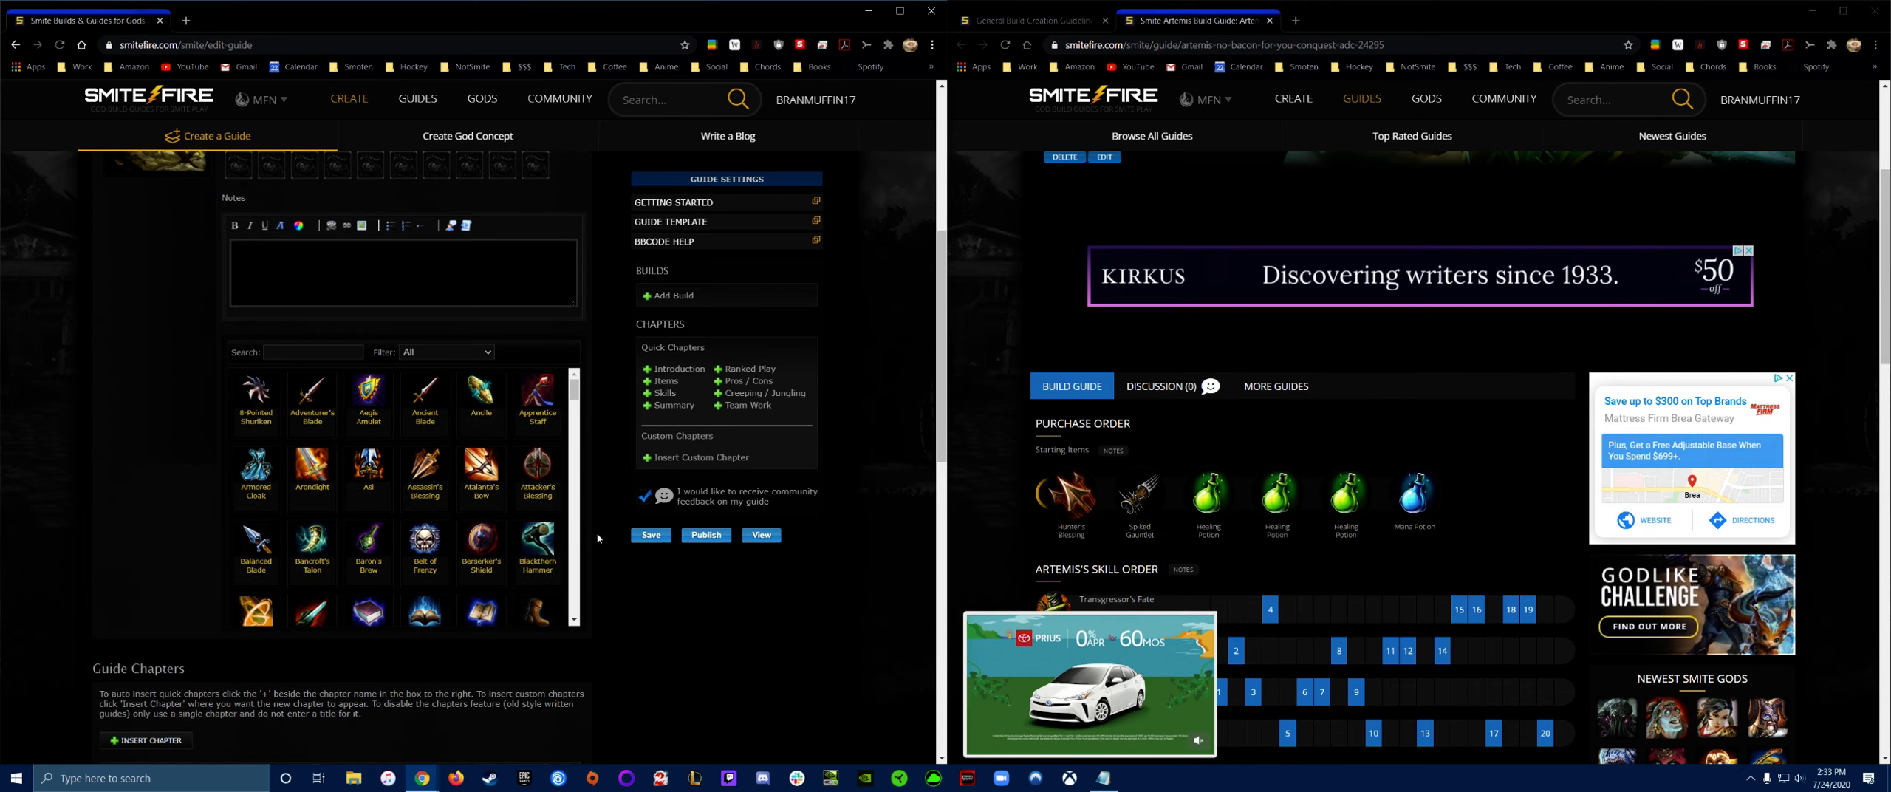
{"action": "left_click", "coordinate": [342, 355]}
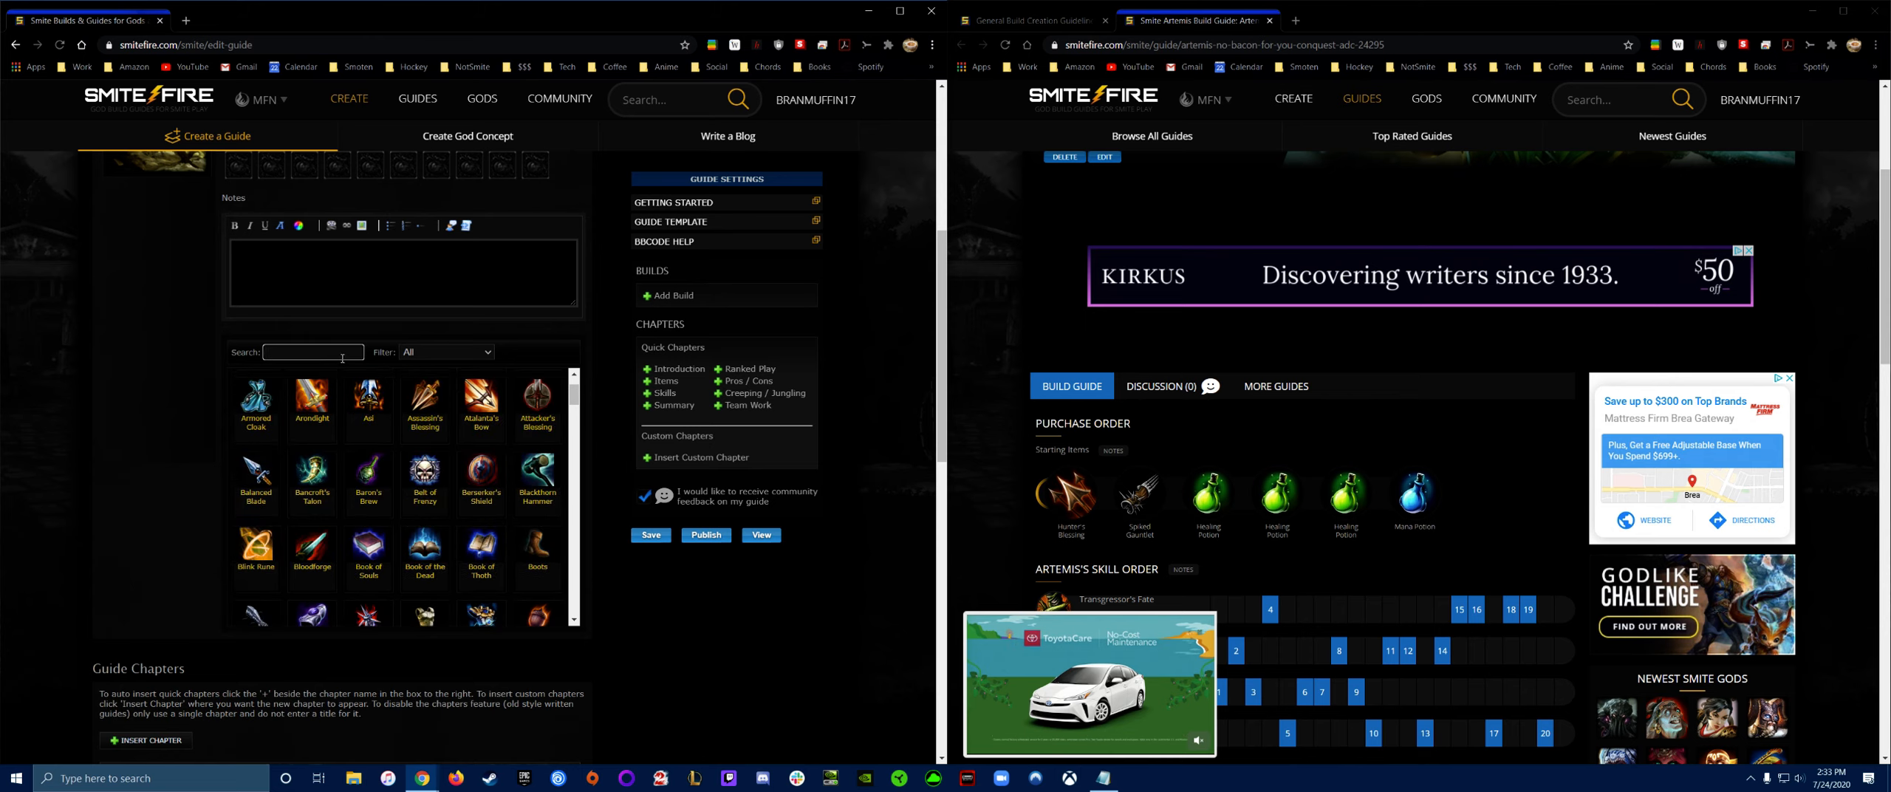
{"action": "type", "text": "Wind"}
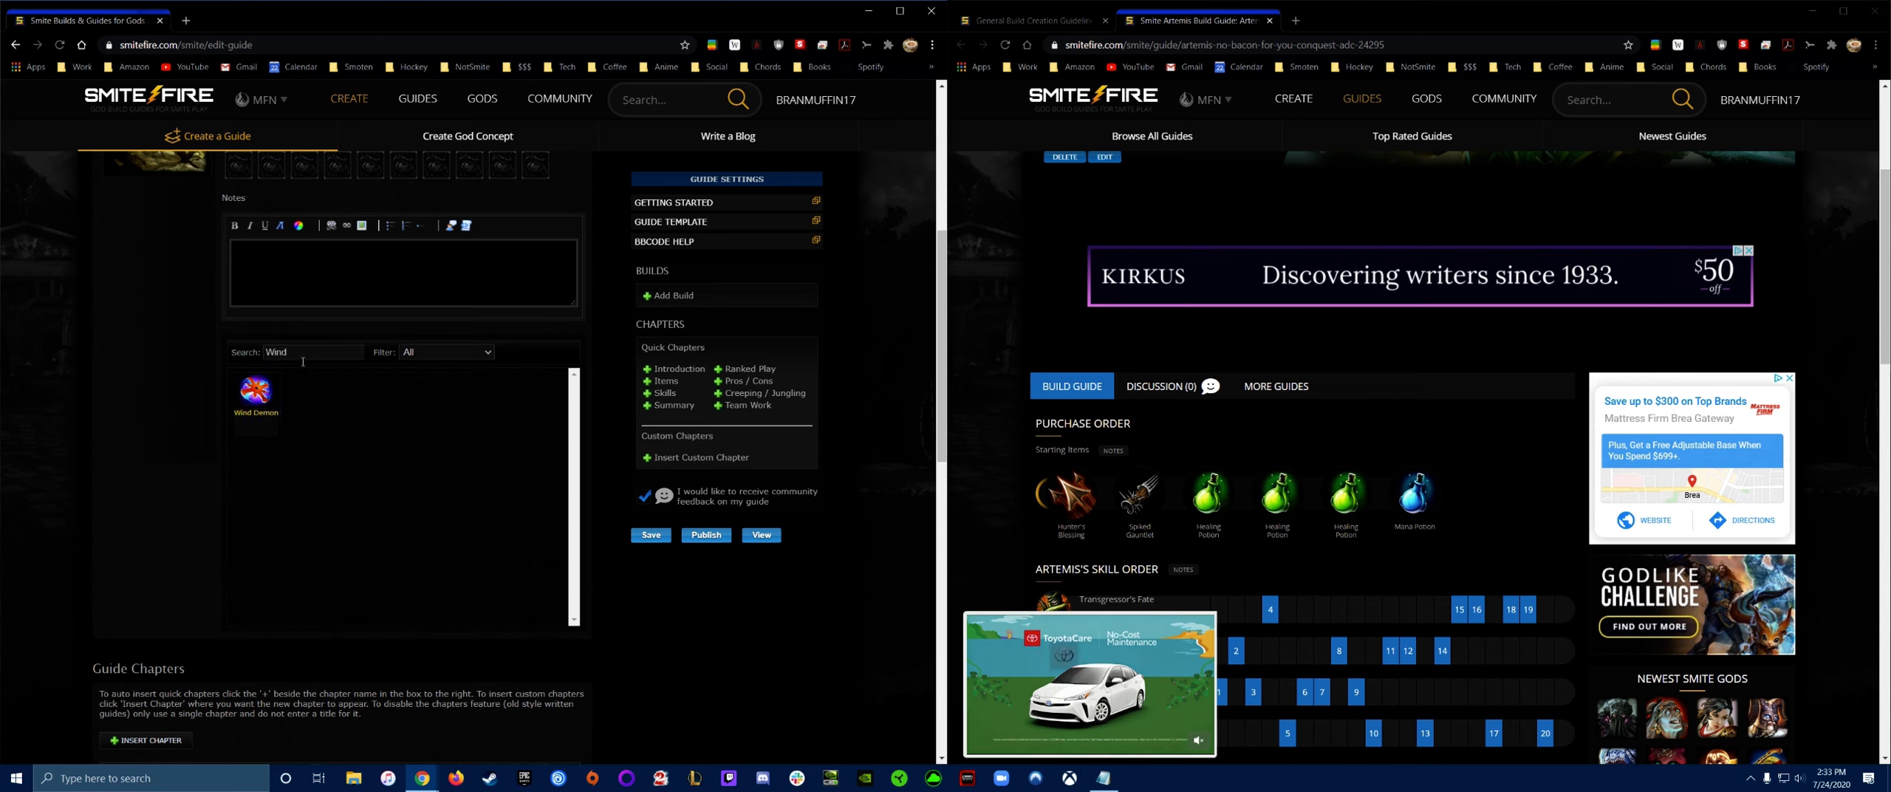
{"action": "left_click_drag", "start_coordinate": [296, 353], "coordinate": [224, 353]}
{"action": "type", "text": "Pois"}
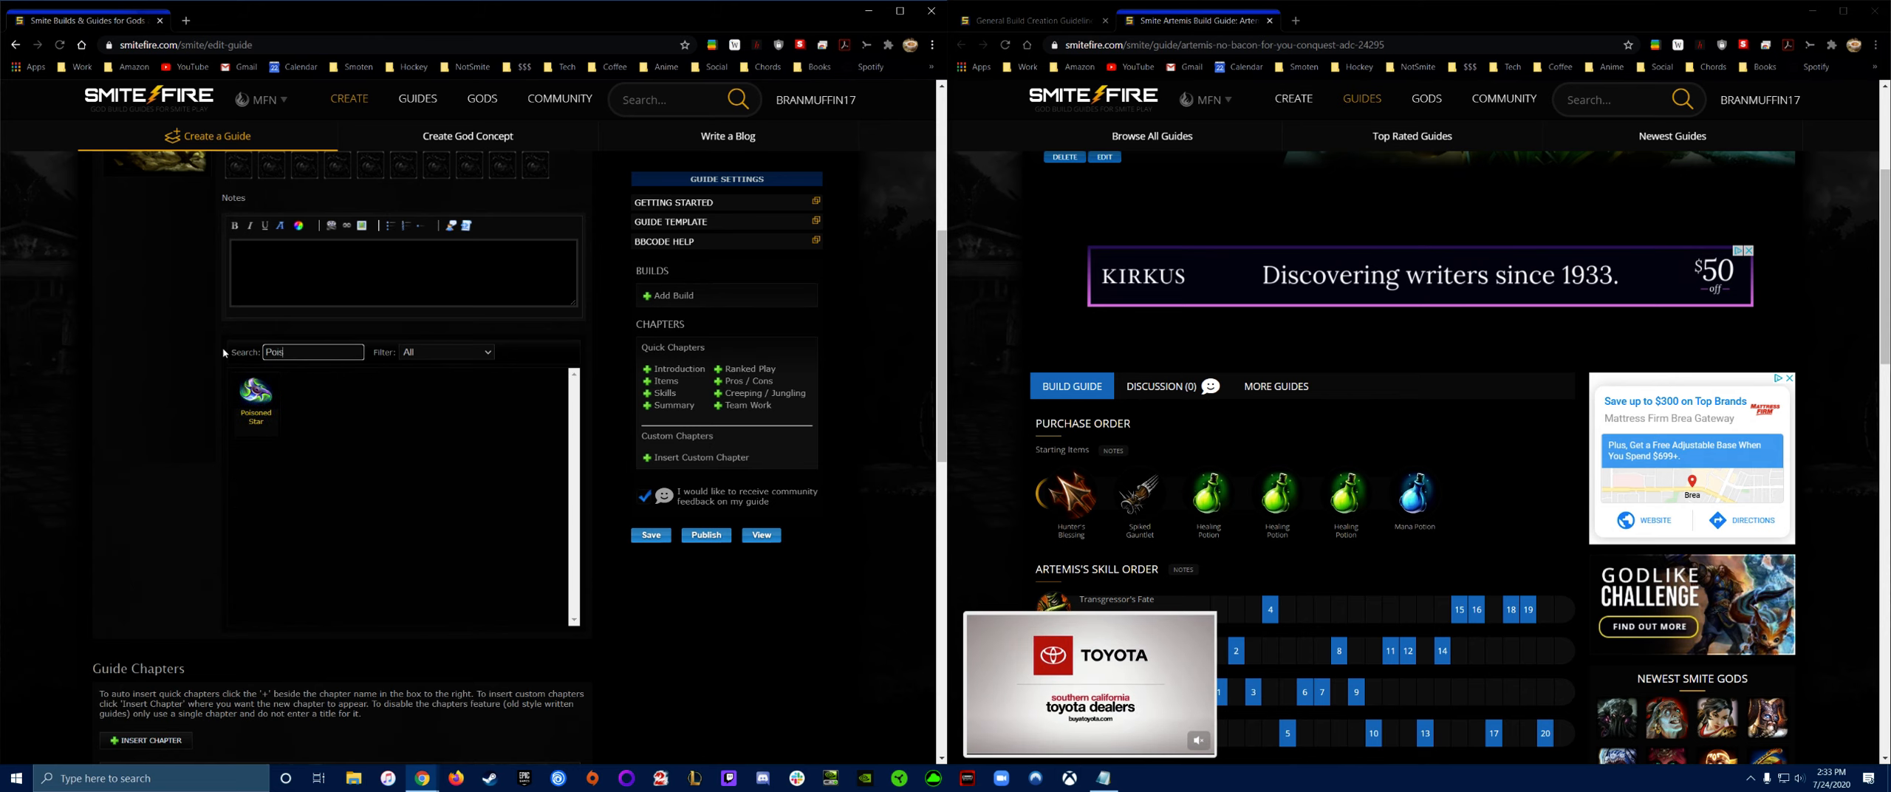
{"action": "left_click", "coordinate": [274, 404]}
- Search for "Ber", "As" and "Blo" to add Berserker's Shield, Asi and Bloodforge to the fifth purchase order
{"action": "left_click_drag", "start_coordinate": [285, 490], "coordinate": [278, 493]}
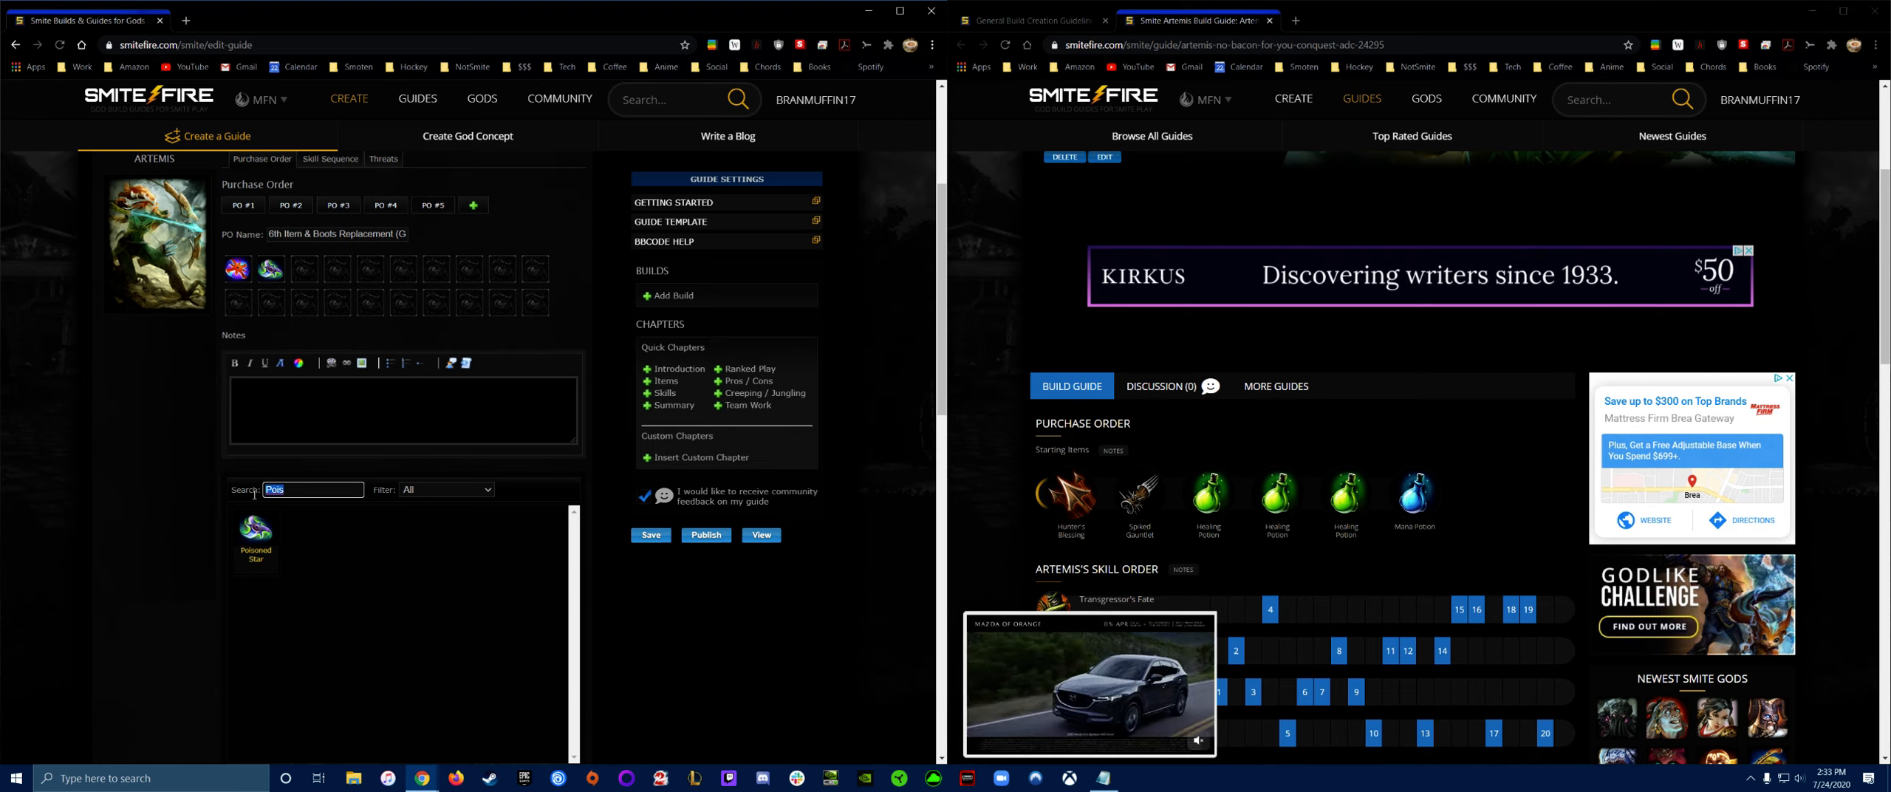
{"action": "type", "text": "Ber"}
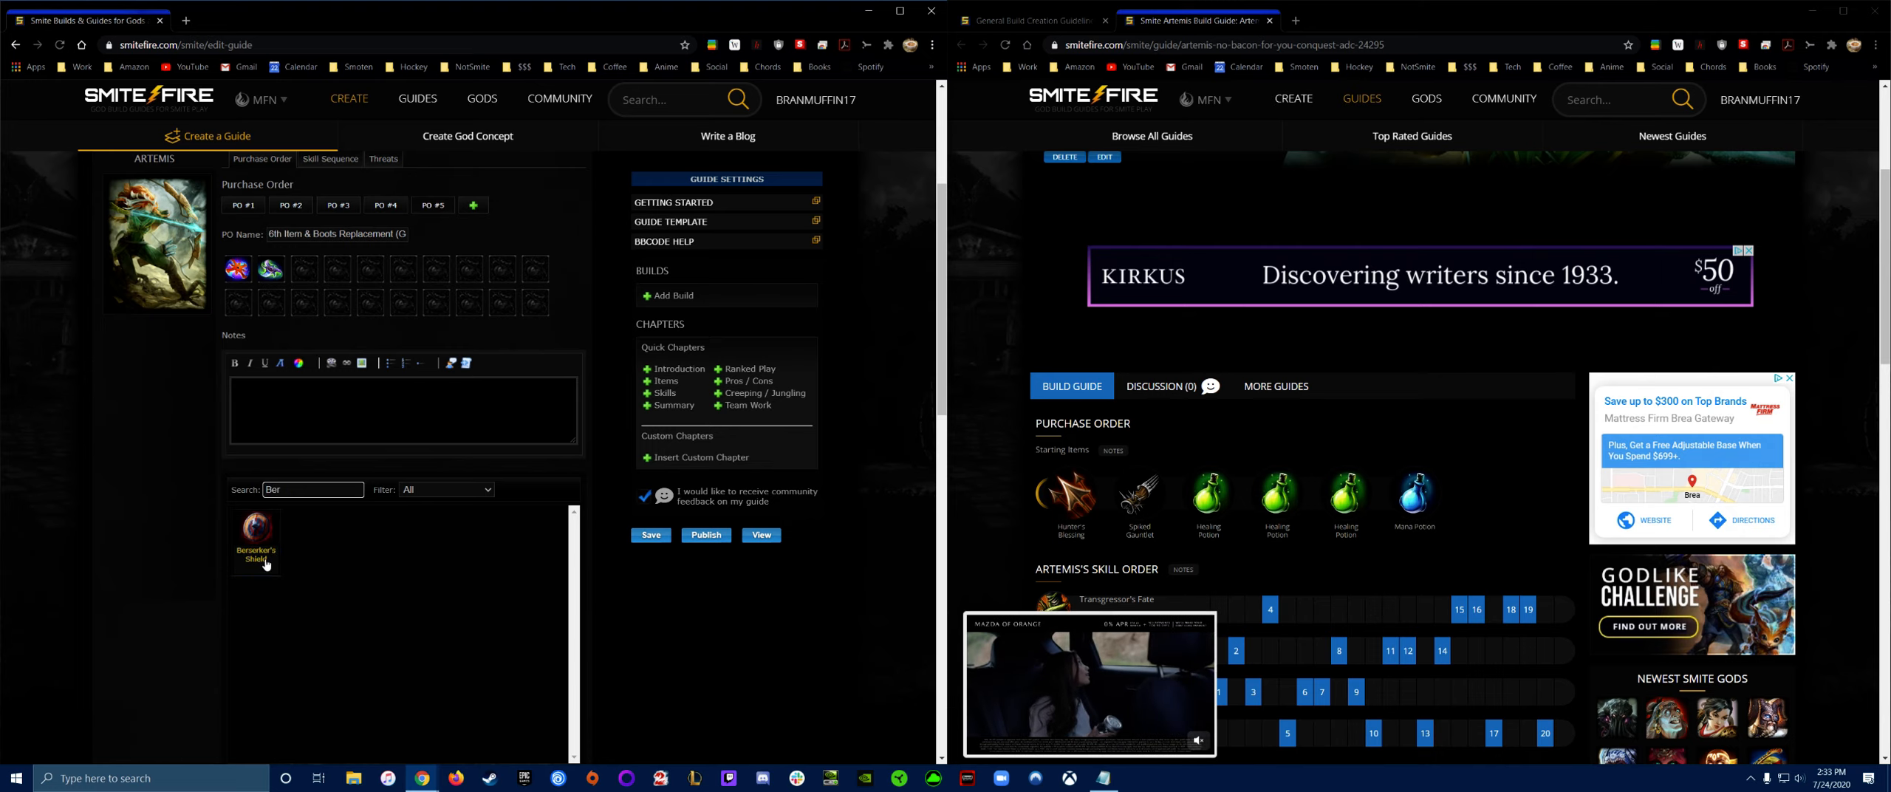
{"action": "left_click", "coordinate": [256, 527]}
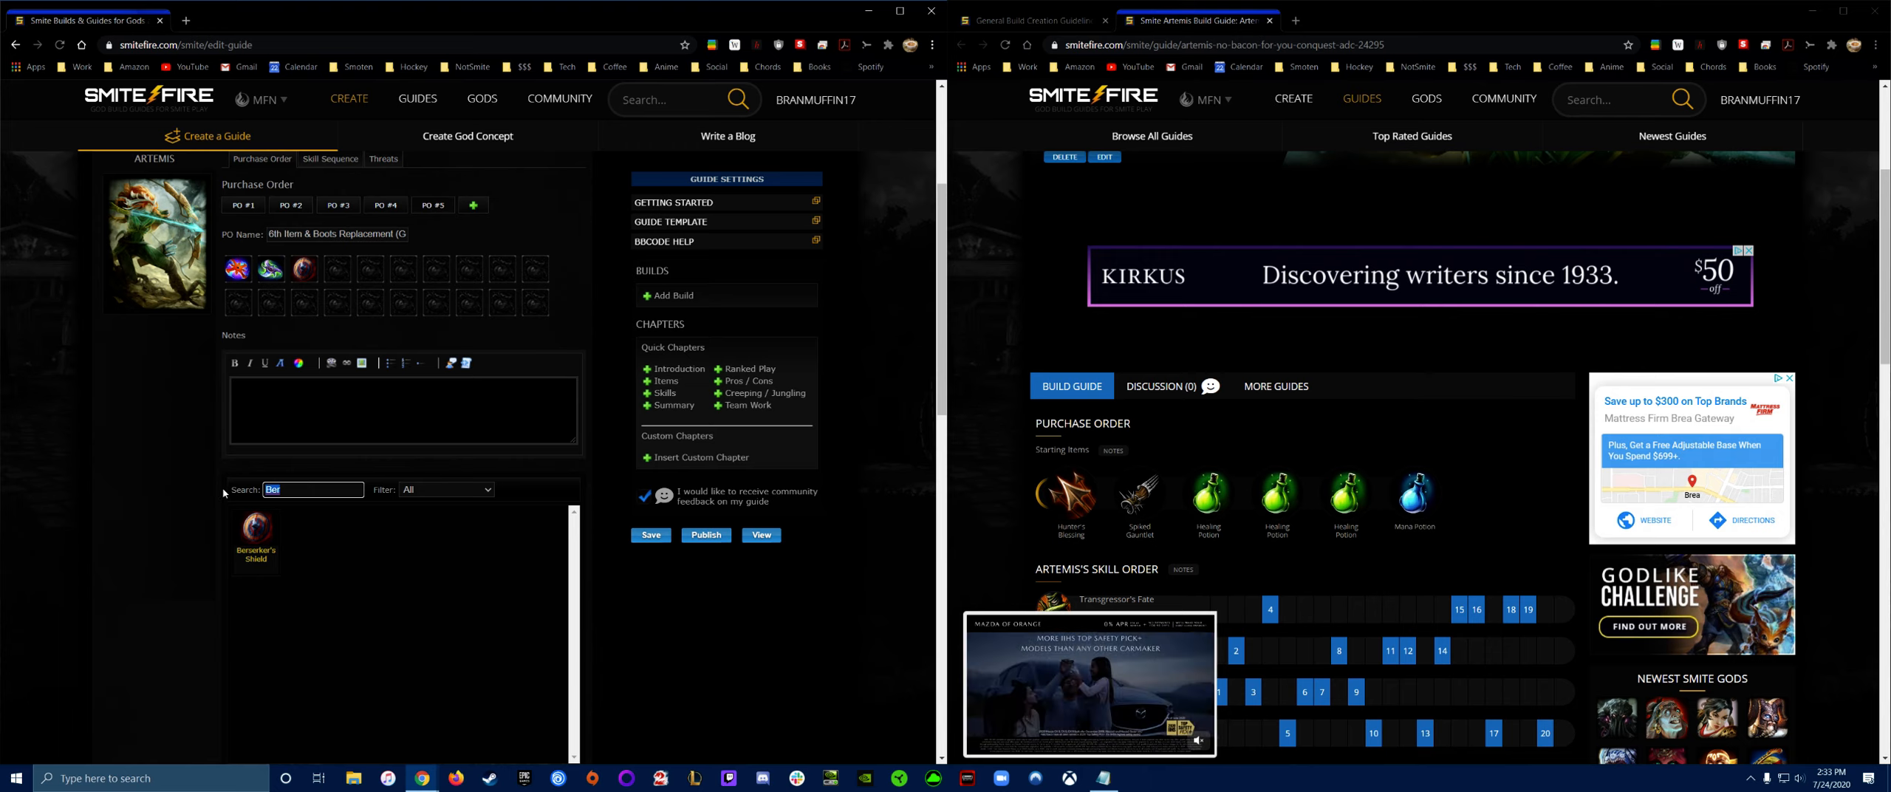
{"action": "type", "text": "As"}
{"action": "left_click", "coordinate": [256, 526]}
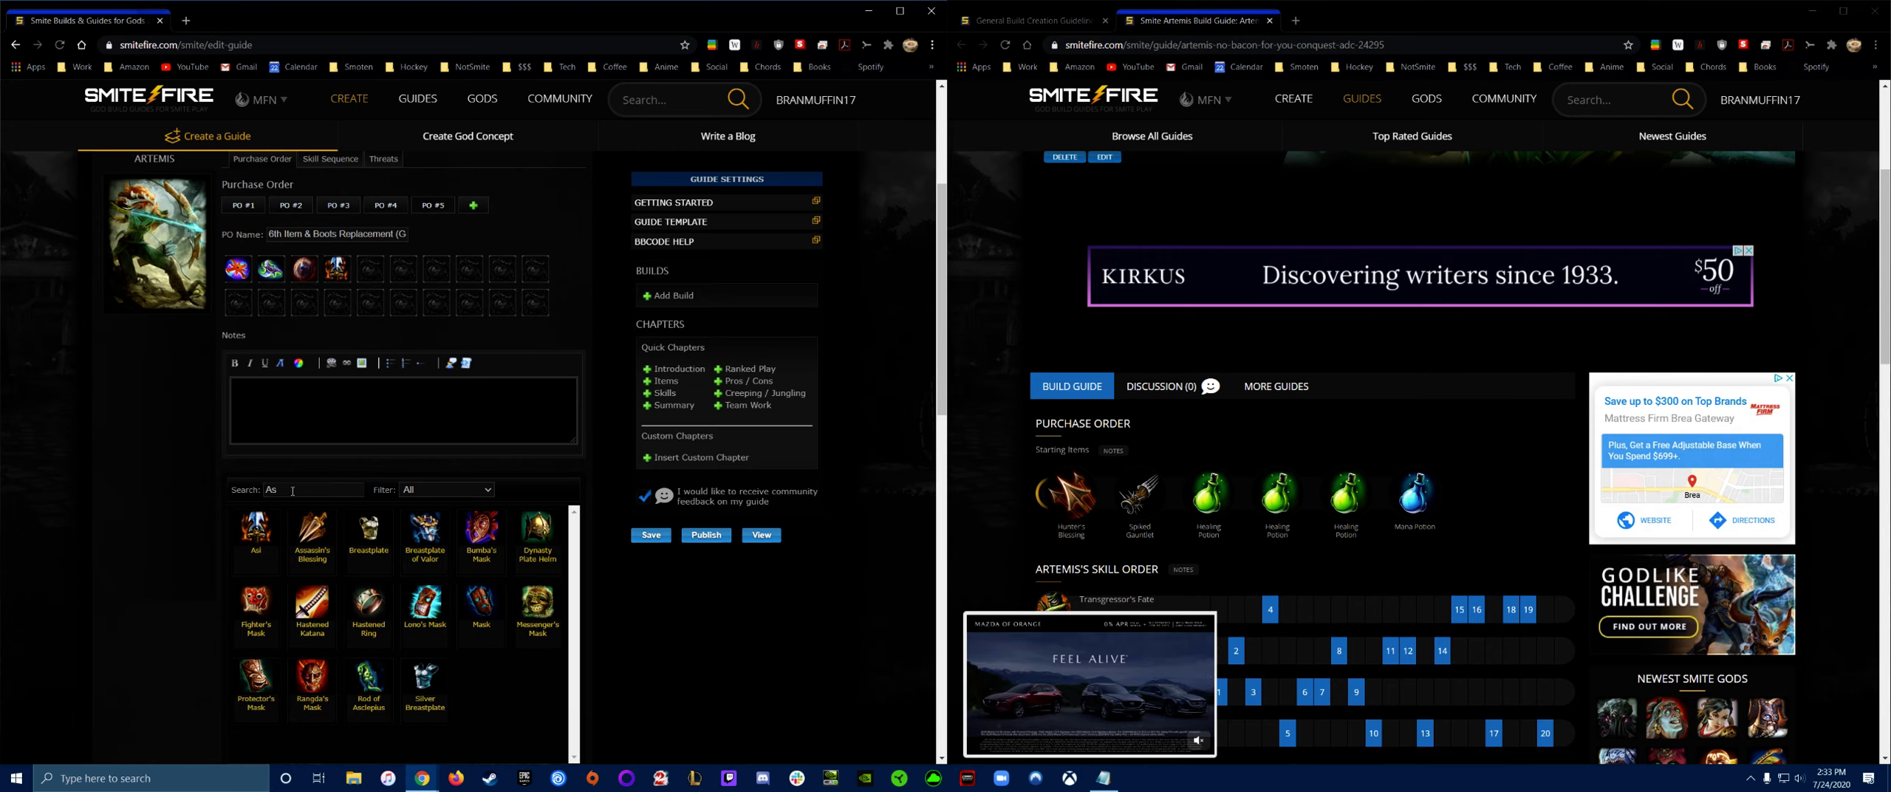
{"action": "type", "text": "Bld"}
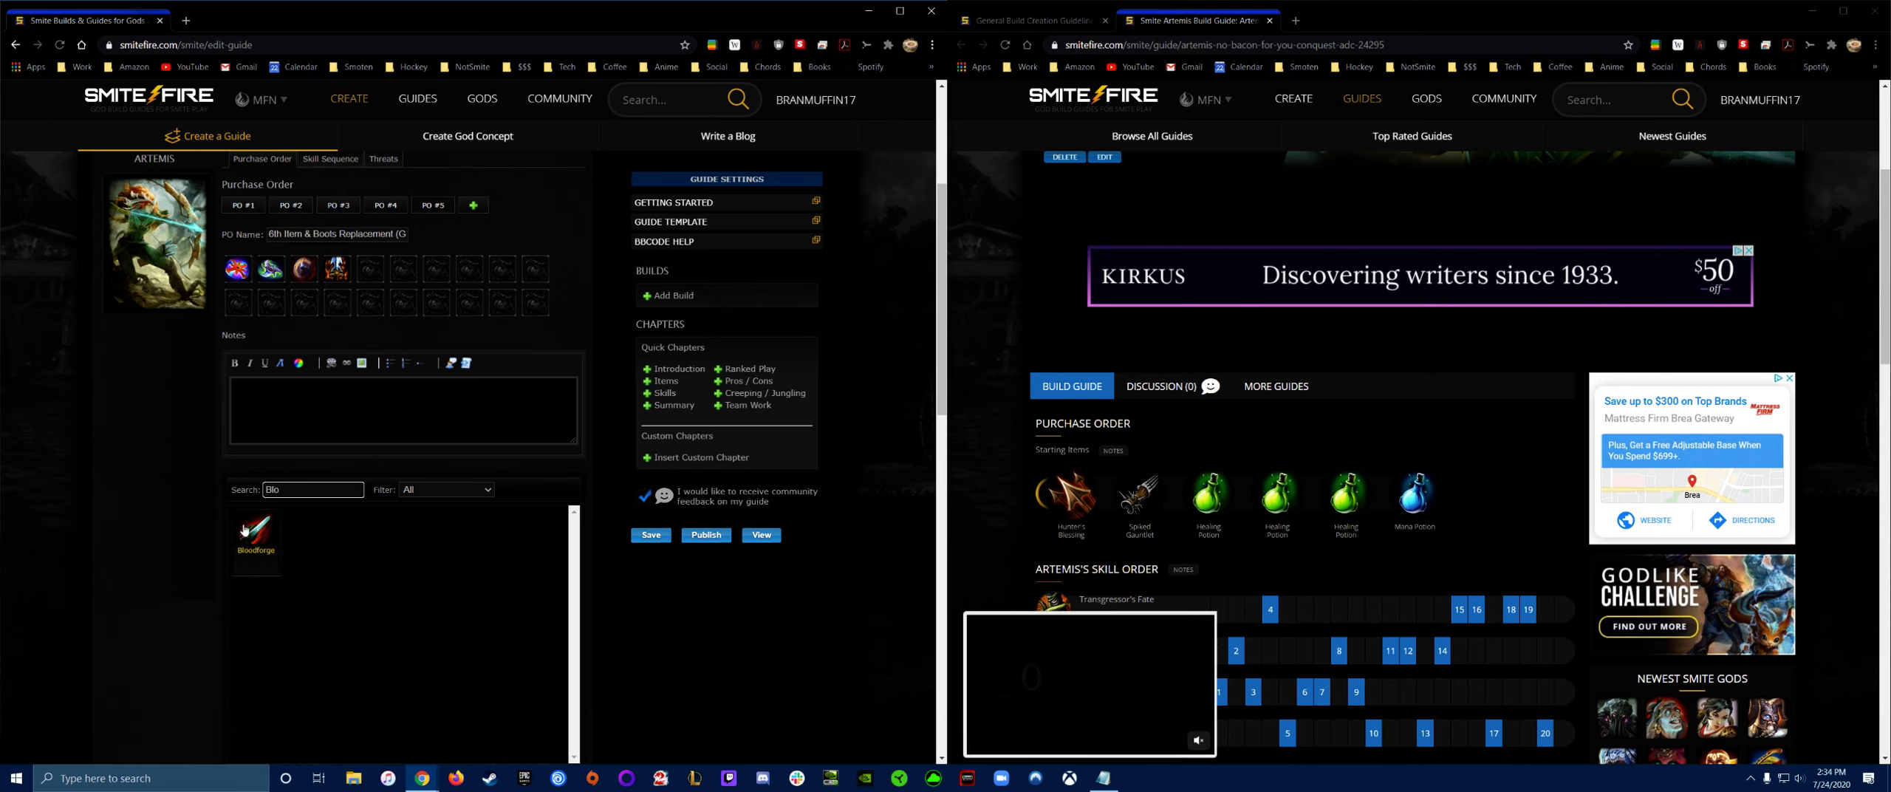
{"action": "key", "text": "Return"}
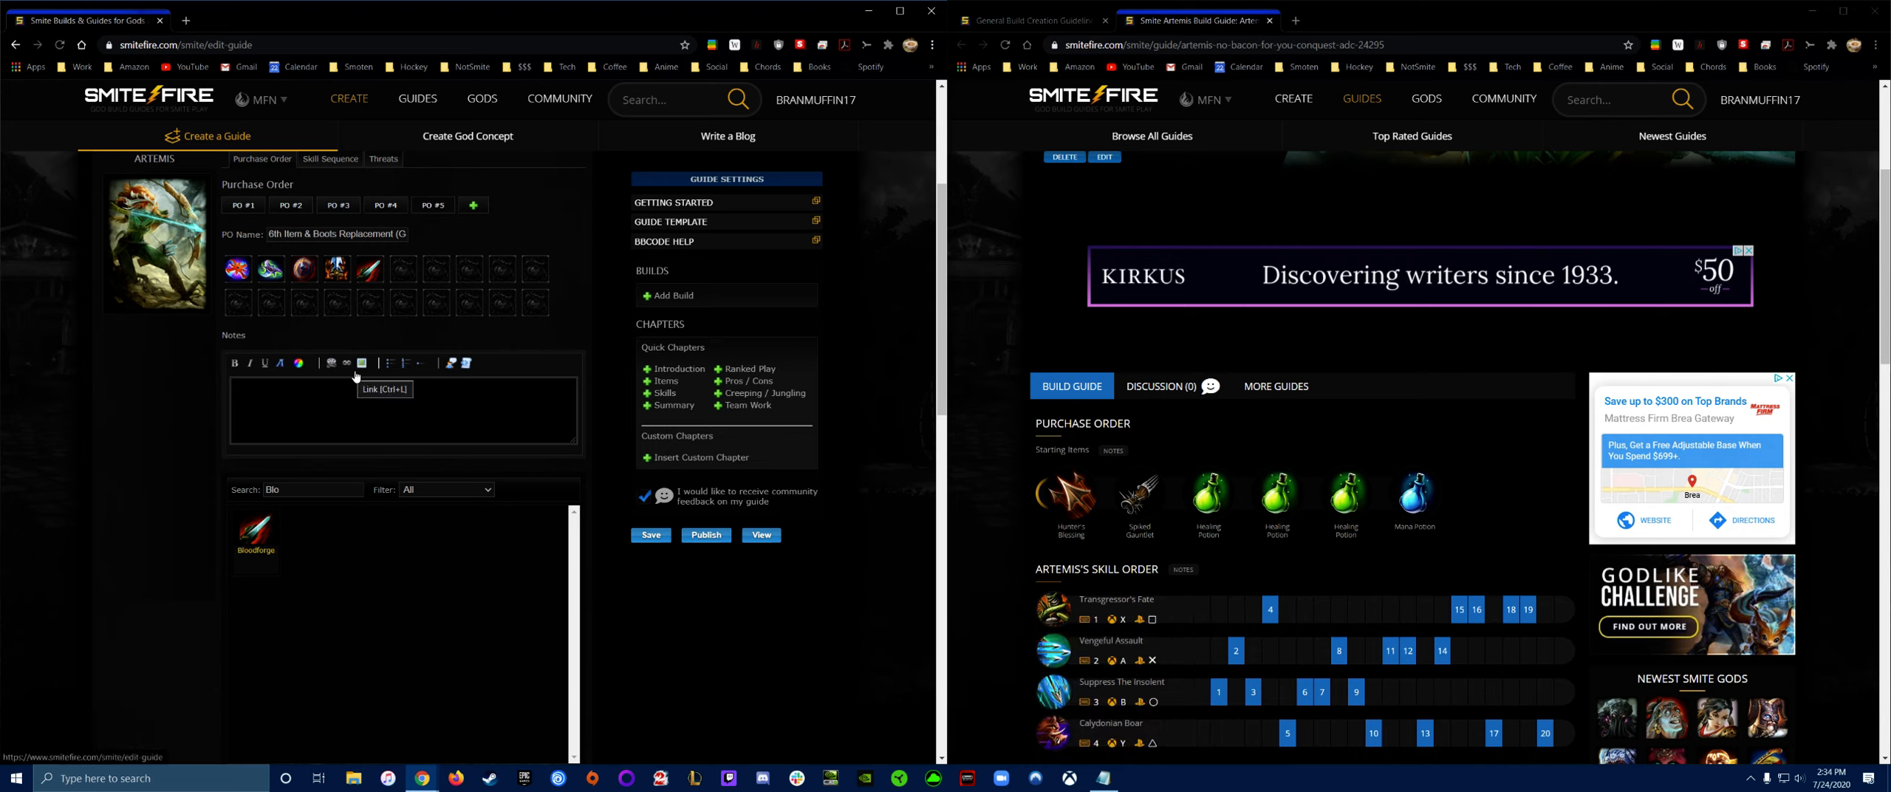
- Add a sixth purchase order named "Relic Options" and fill it with Purification Beads and Aegis Amulet from the items filtered by Relic
{"action": "left_click", "coordinate": [475, 209]}
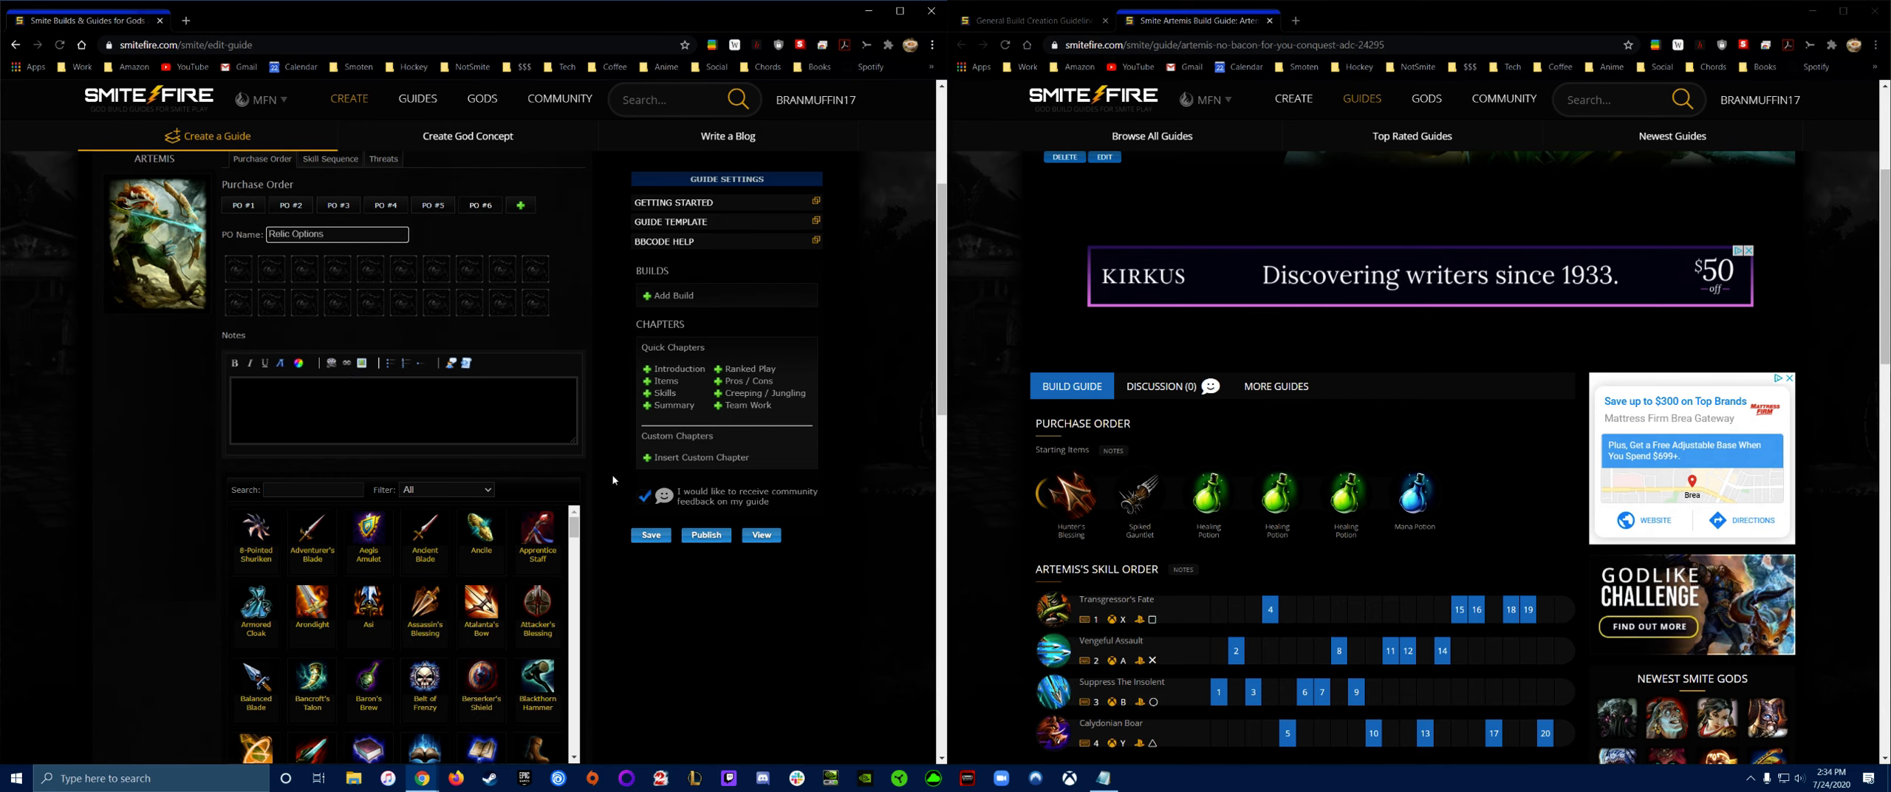
{"action": "scroll", "coordinate": [612, 480], "scroll_direction": "down", "scroll_amount": 1}
{"action": "scroll", "coordinate": [613, 480], "scroll_direction": "up", "scroll_amount": 1}
{"action": "left_click", "coordinate": [466, 489]}
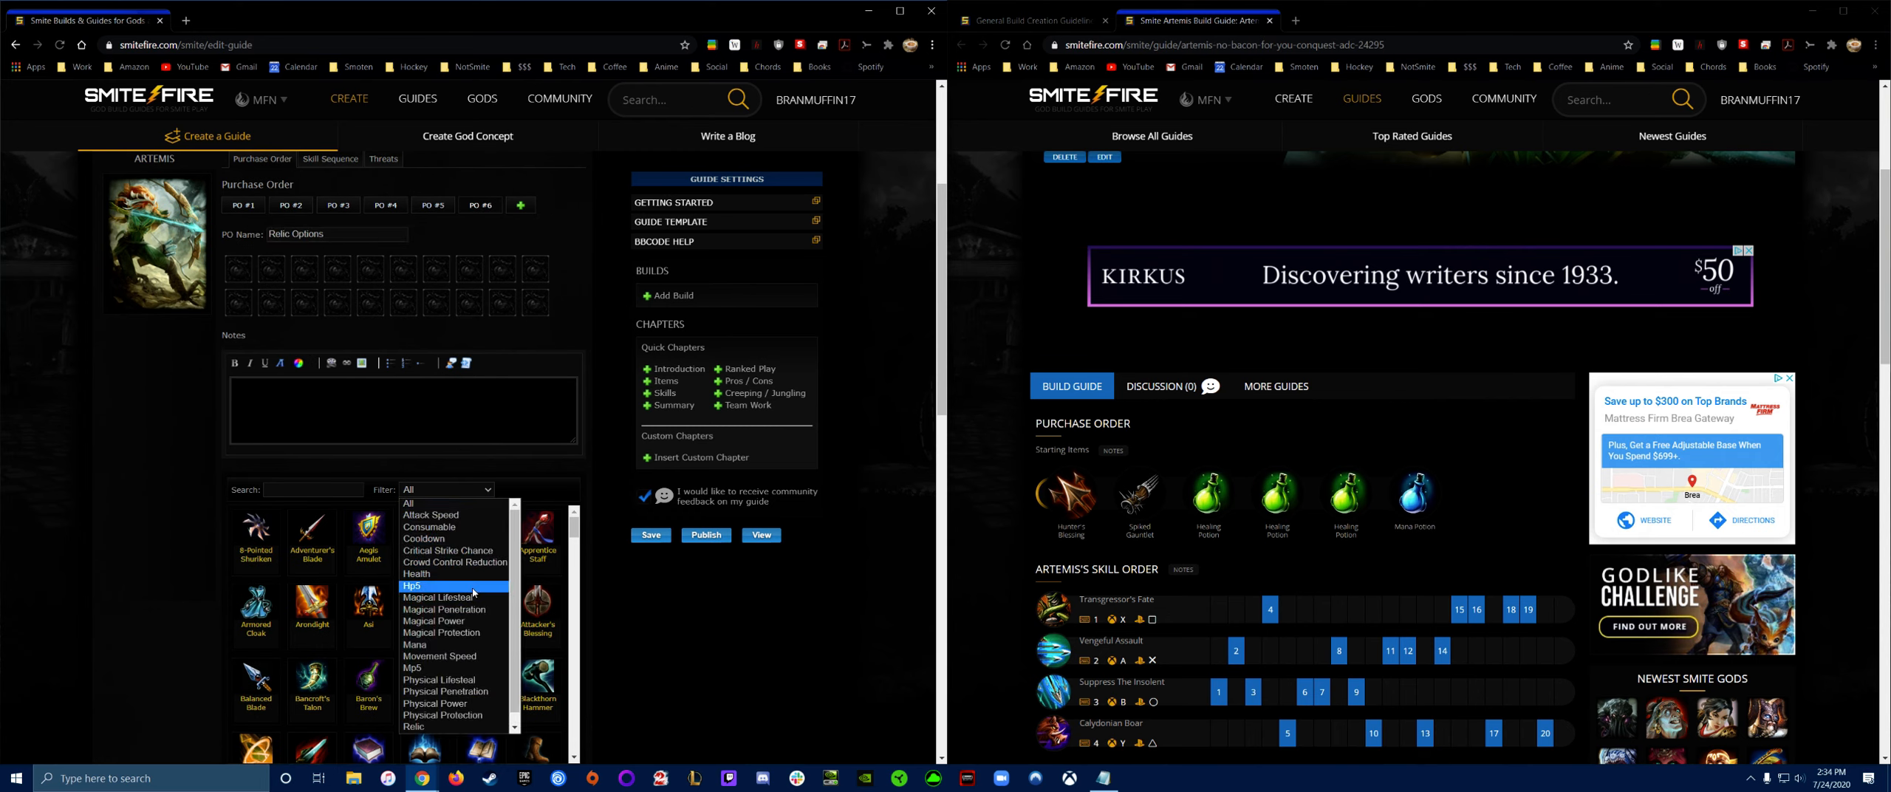
{"action": "left_click", "coordinate": [436, 727]}
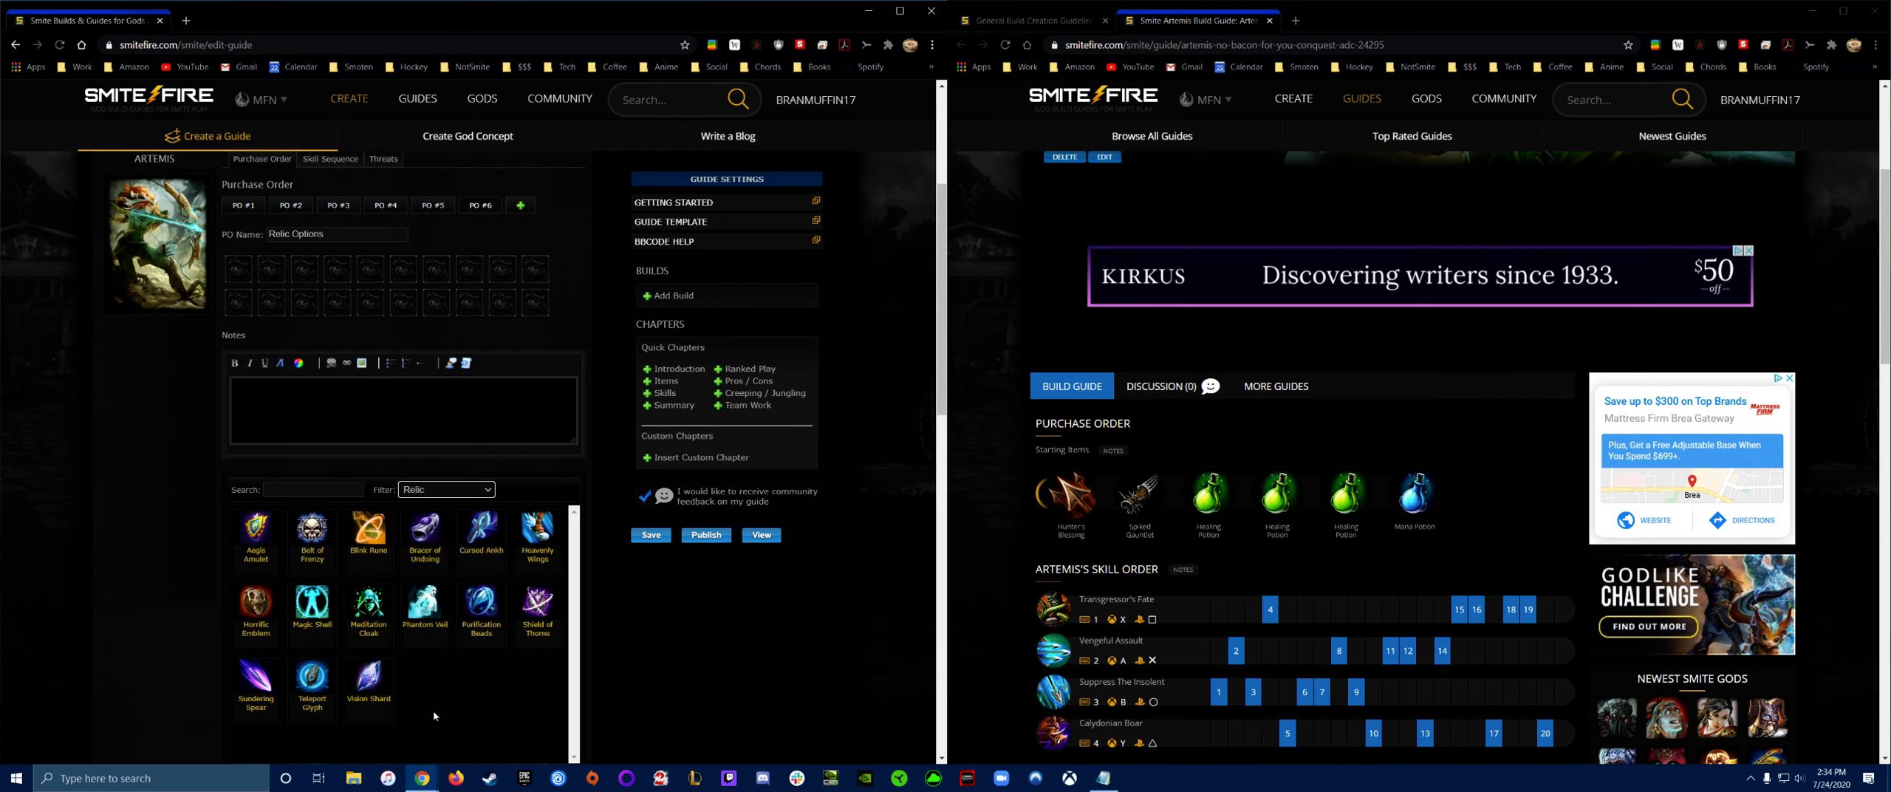
{"action": "left_click", "coordinate": [384, 688]}
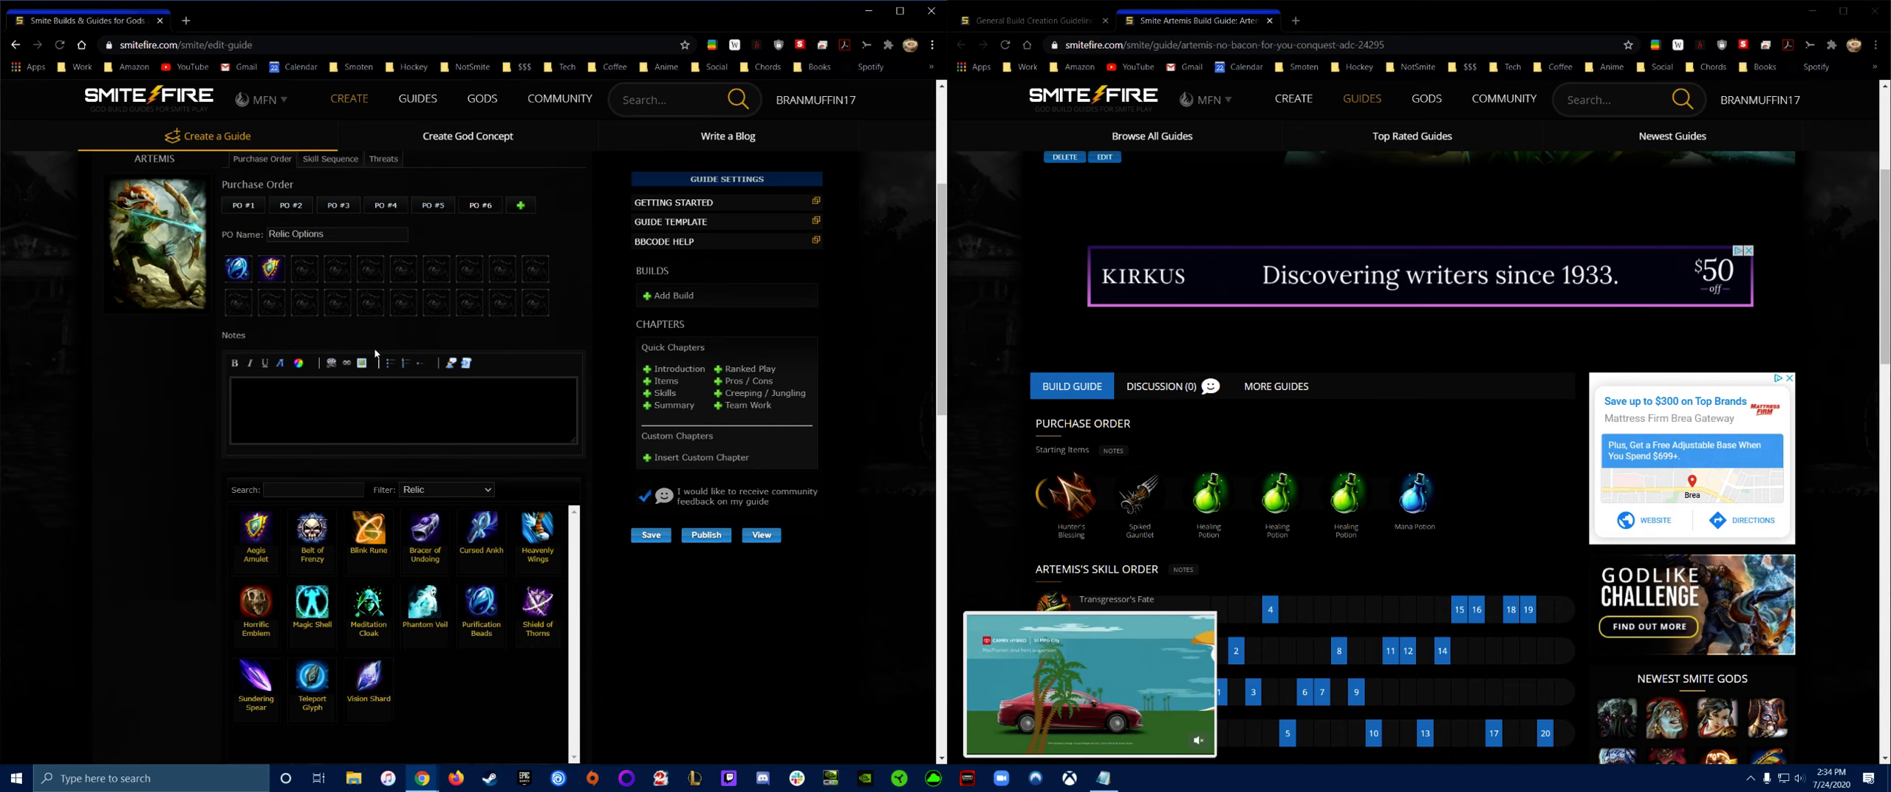
- Save the guide and reload its page in the other browser window
{"action": "scroll", "coordinate": [517, 369], "scroll_direction": "up", "scroll_amount": 1}
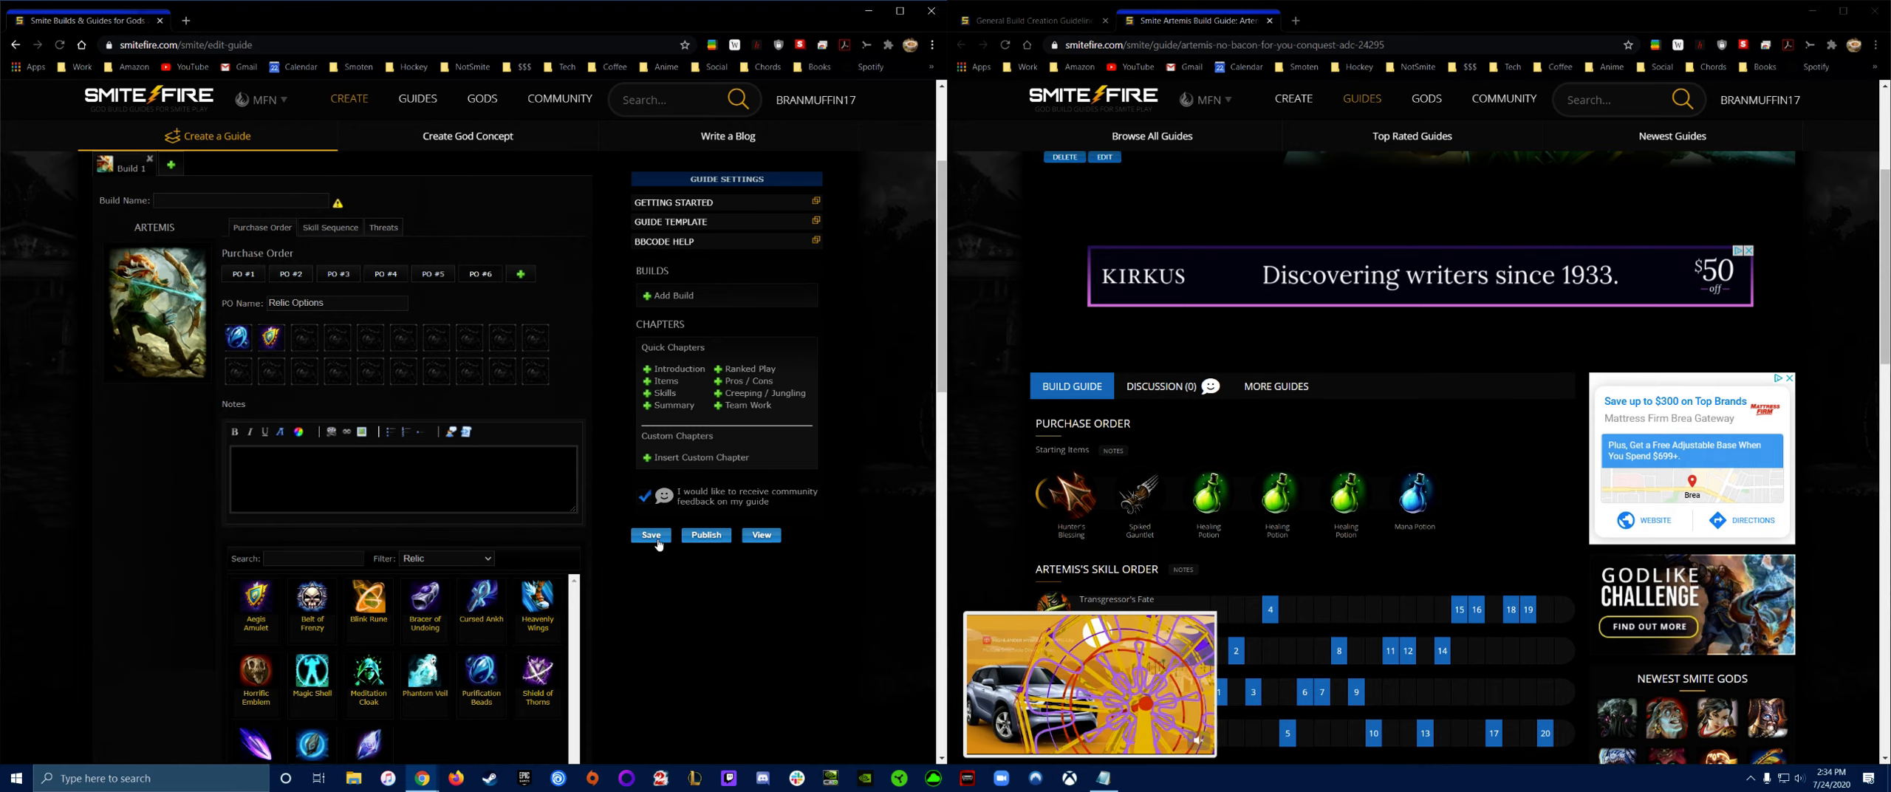
{"action": "left_click", "coordinate": [999, 47]}
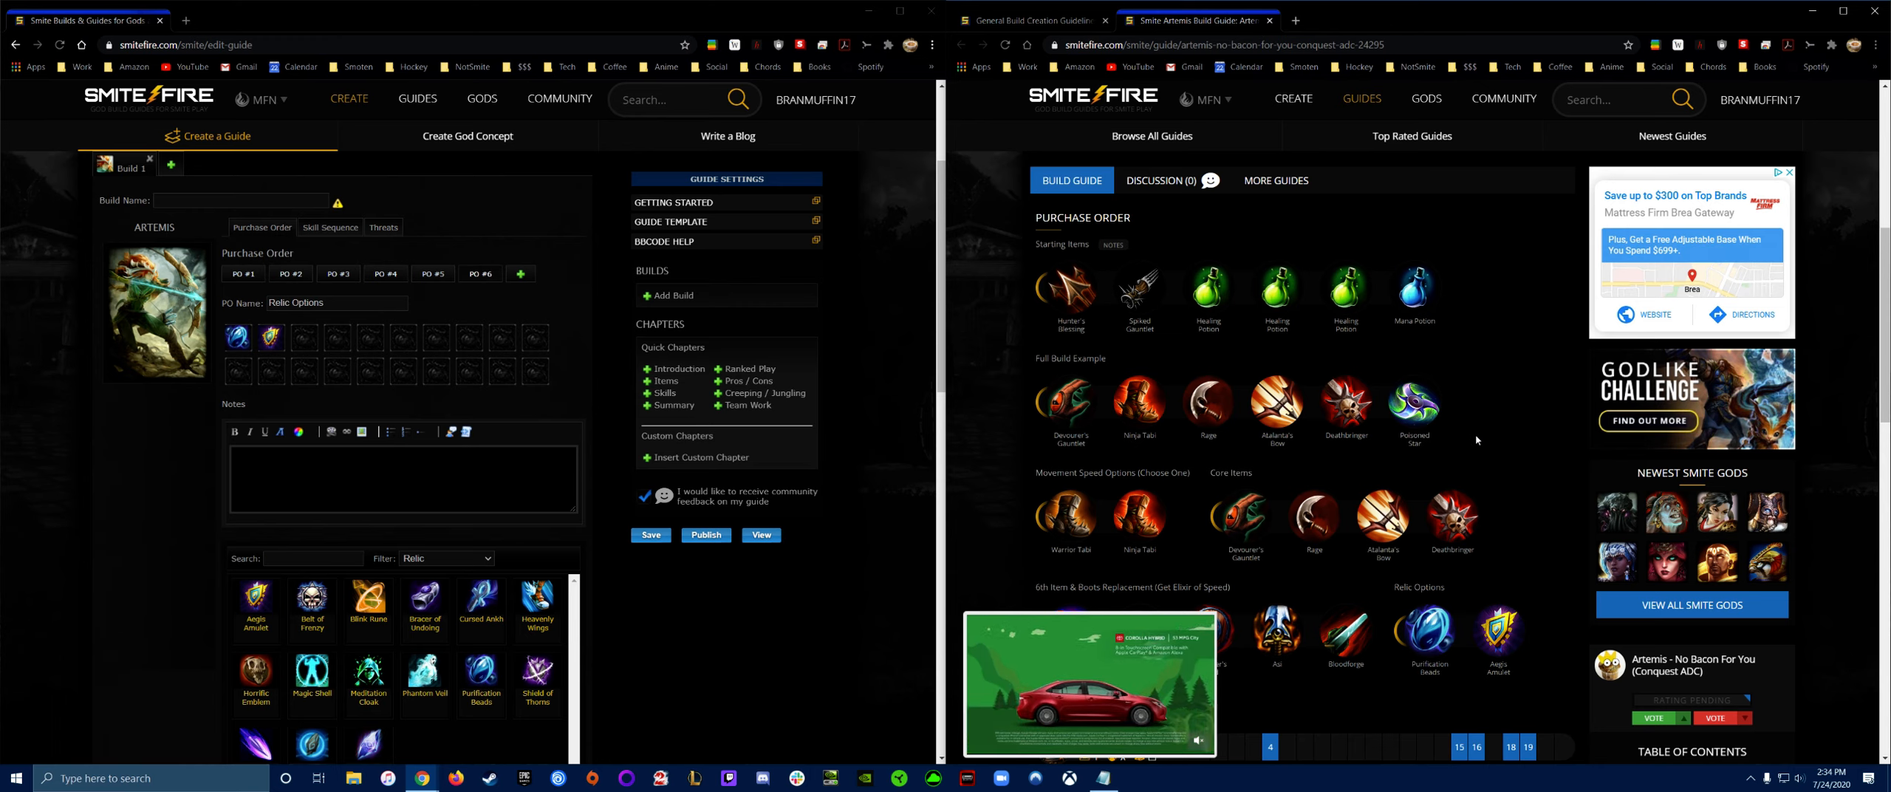
- Look over the Guide Chapters section of the editor and the lower part of the Artemis guide page
{"action": "left_click", "coordinate": [644, 670]}
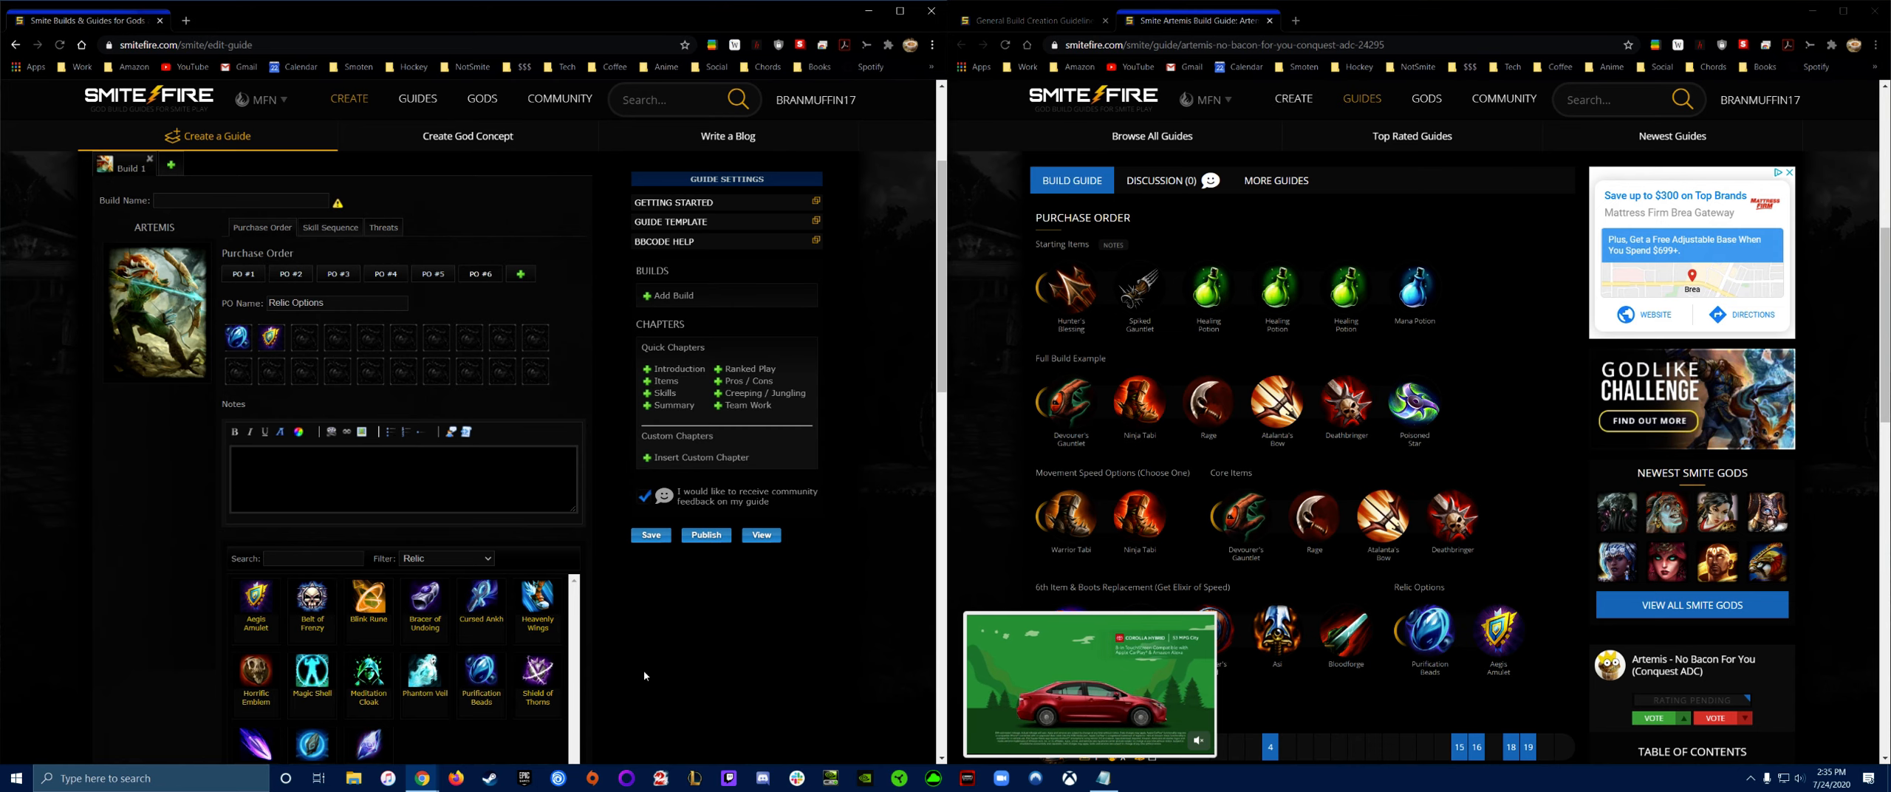
{"action": "scroll", "coordinate": [636, 657], "scroll_direction": "down", "scroll_amount": 2}
{"action": "scroll", "coordinate": [635, 657], "scroll_direction": "down", "scroll_amount": 12}
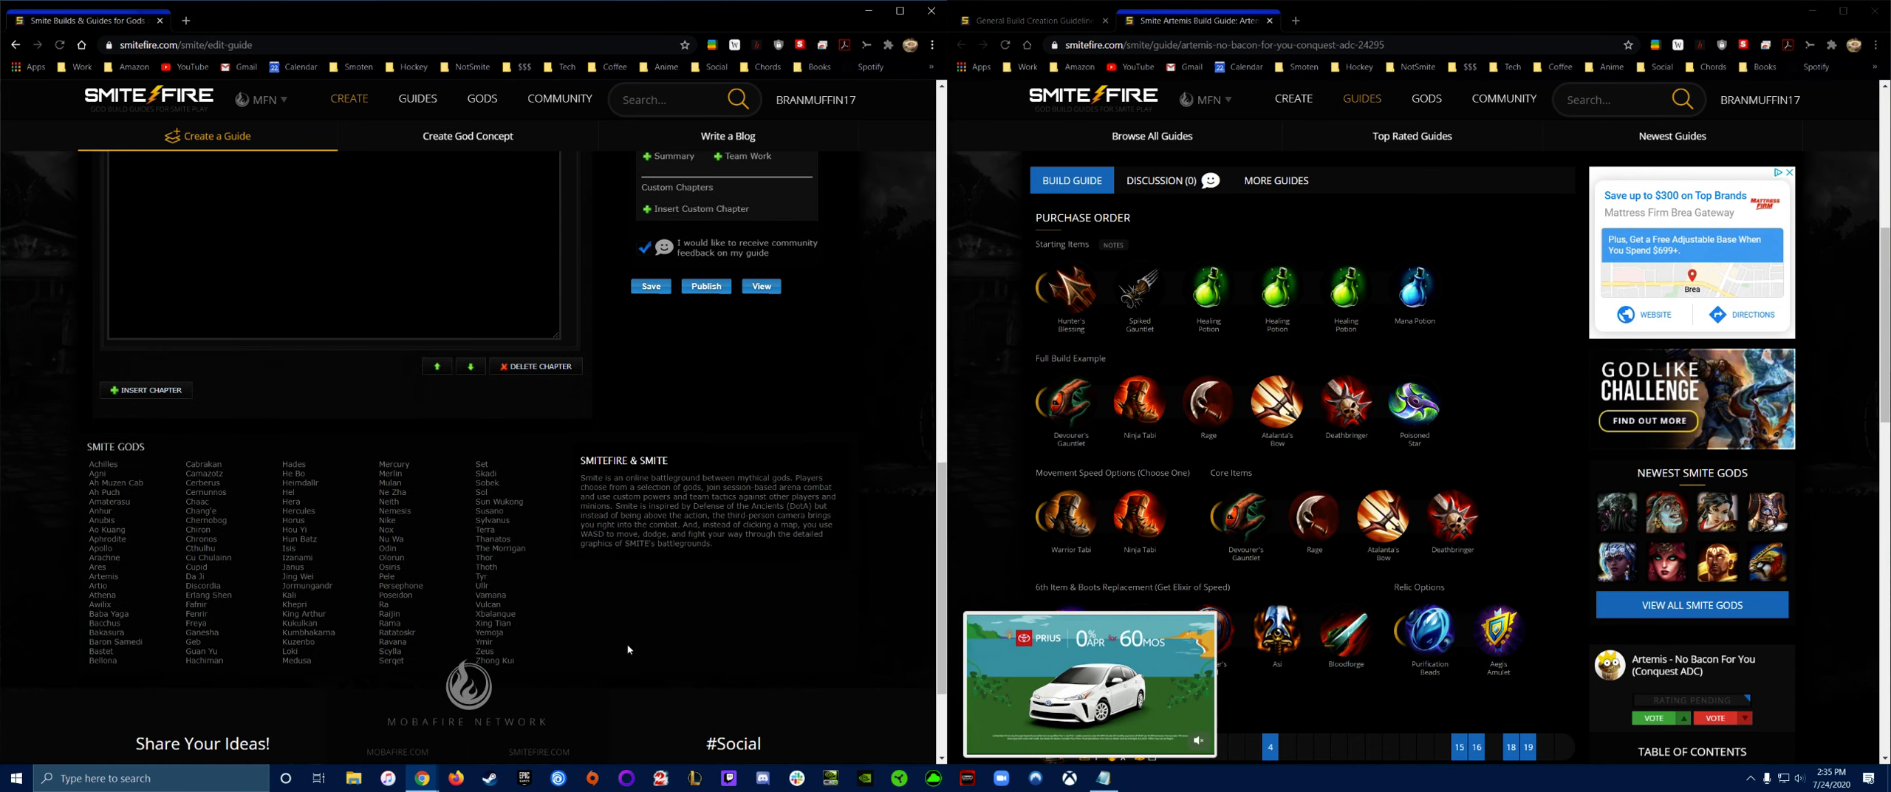
{"action": "scroll", "coordinate": [621, 618], "scroll_direction": "up", "scroll_amount": 5}
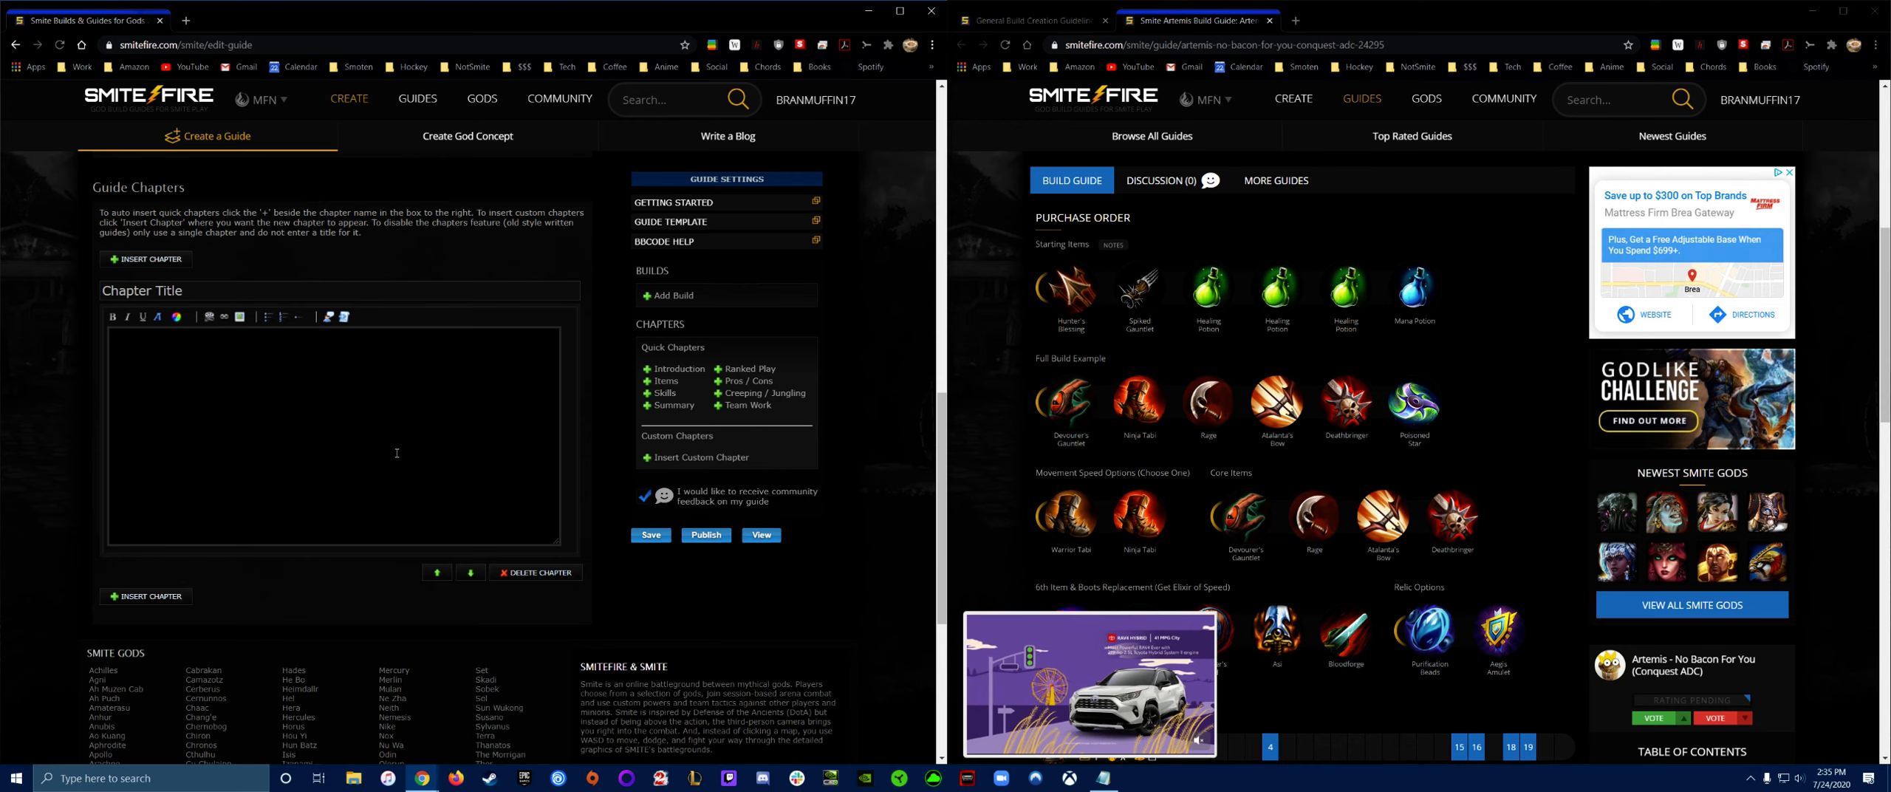
{"action": "scroll", "coordinate": [574, 489], "scroll_direction": "up", "scroll_amount": 1}
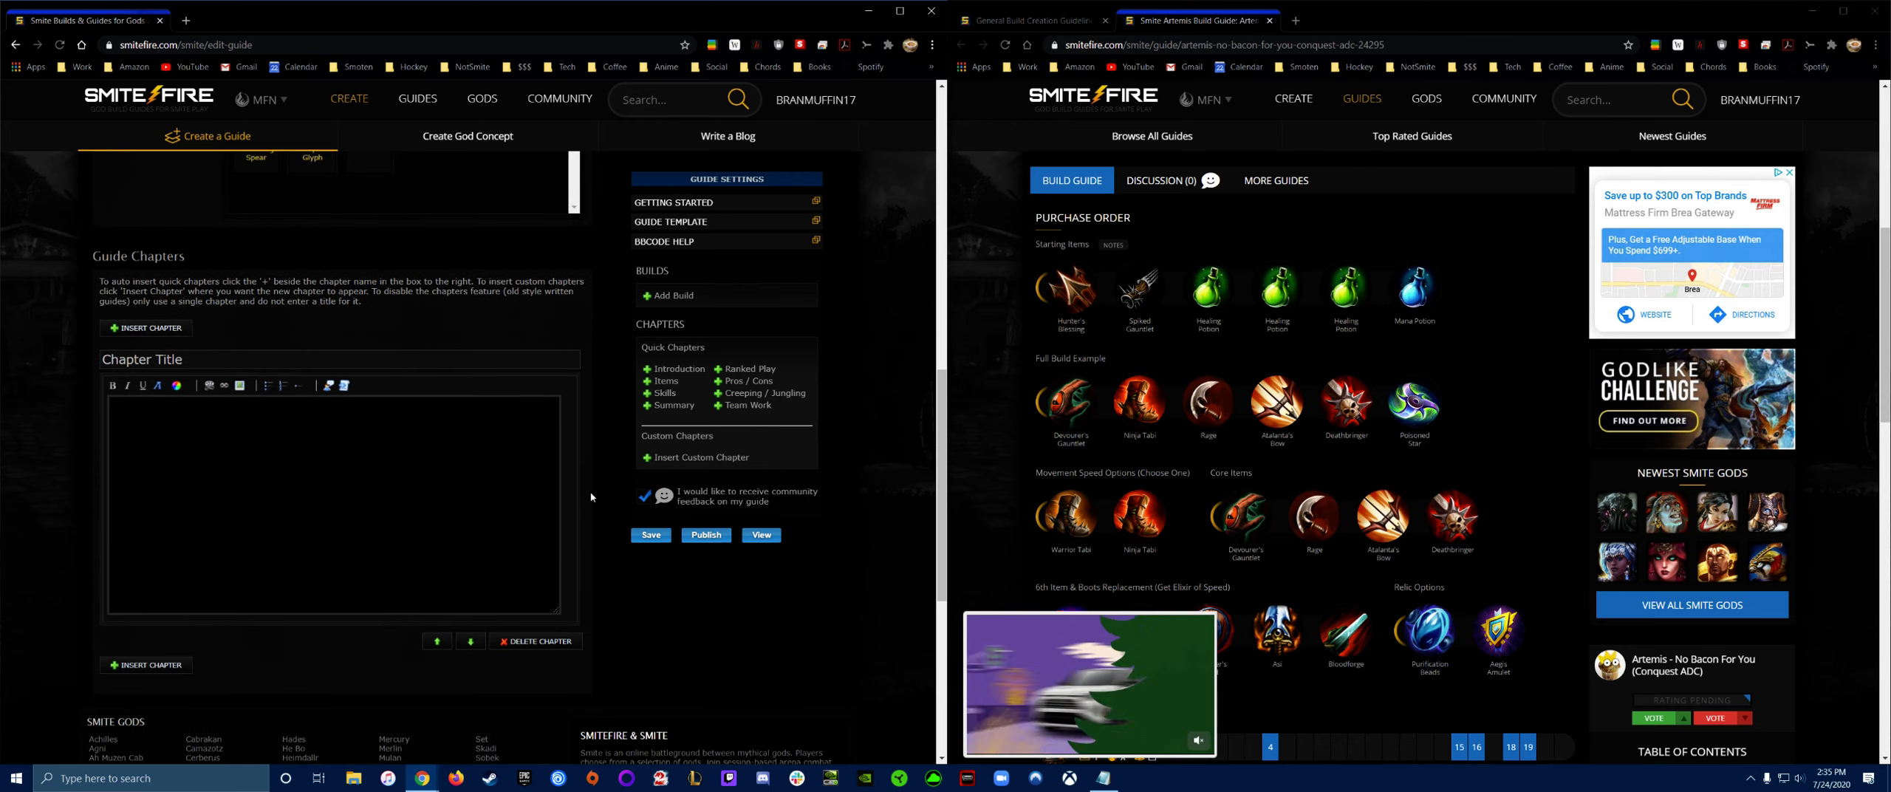
{"action": "scroll", "coordinate": [1554, 443], "scroll_direction": "down", "scroll_amount": 10}
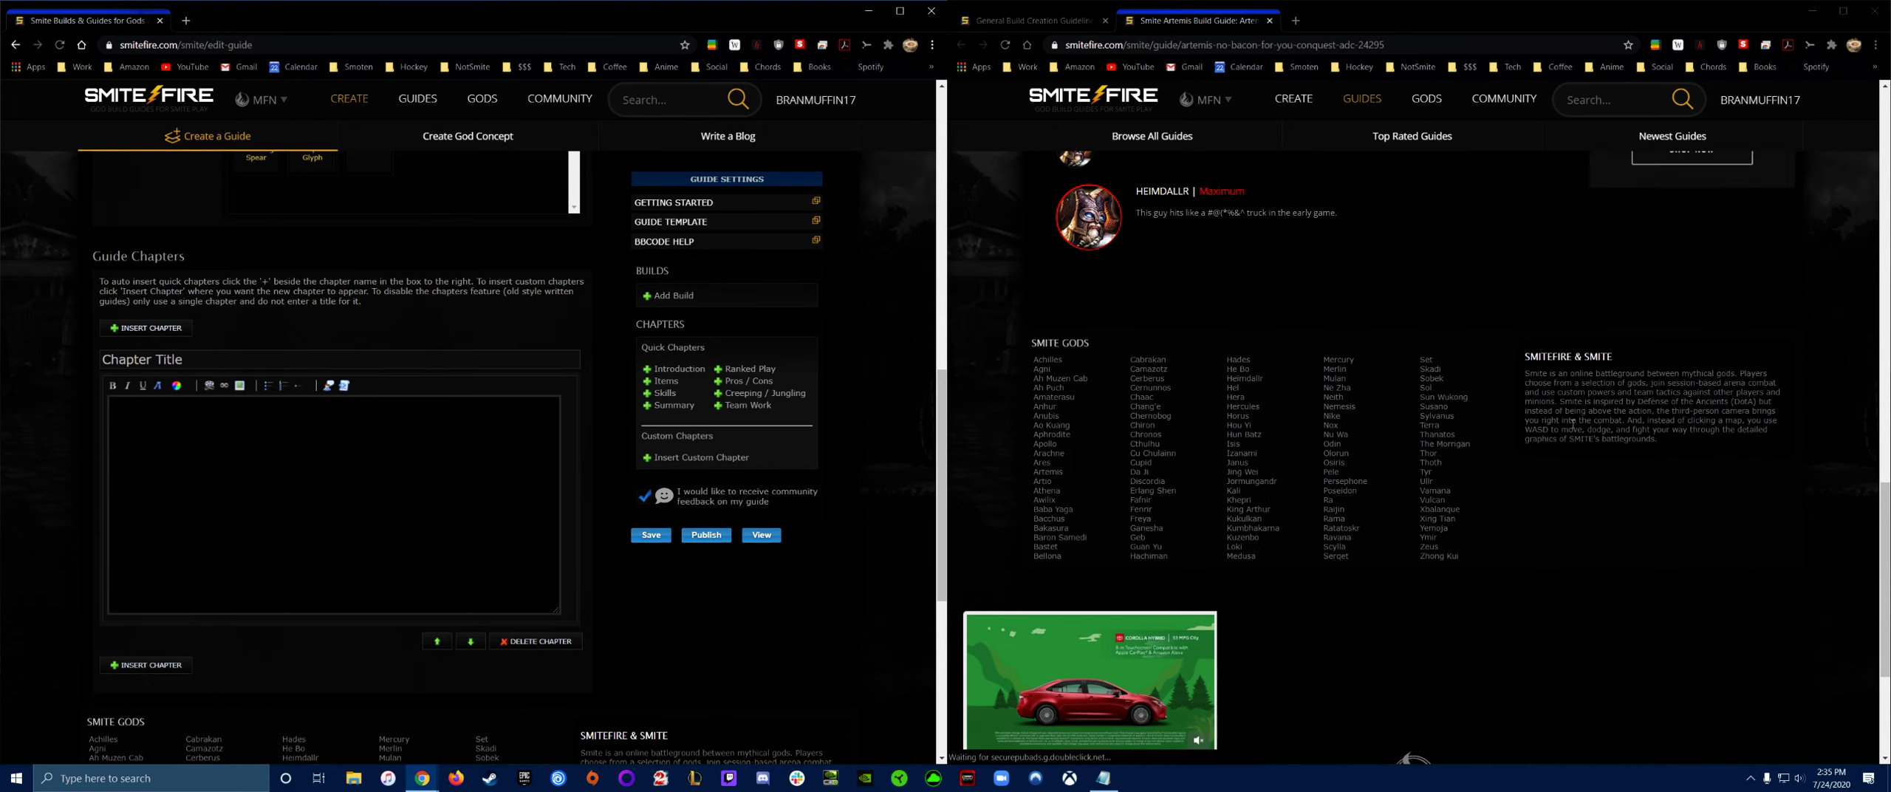
{"action": "scroll", "coordinate": [1562, 403], "scroll_direction": "up", "scroll_amount": 8}
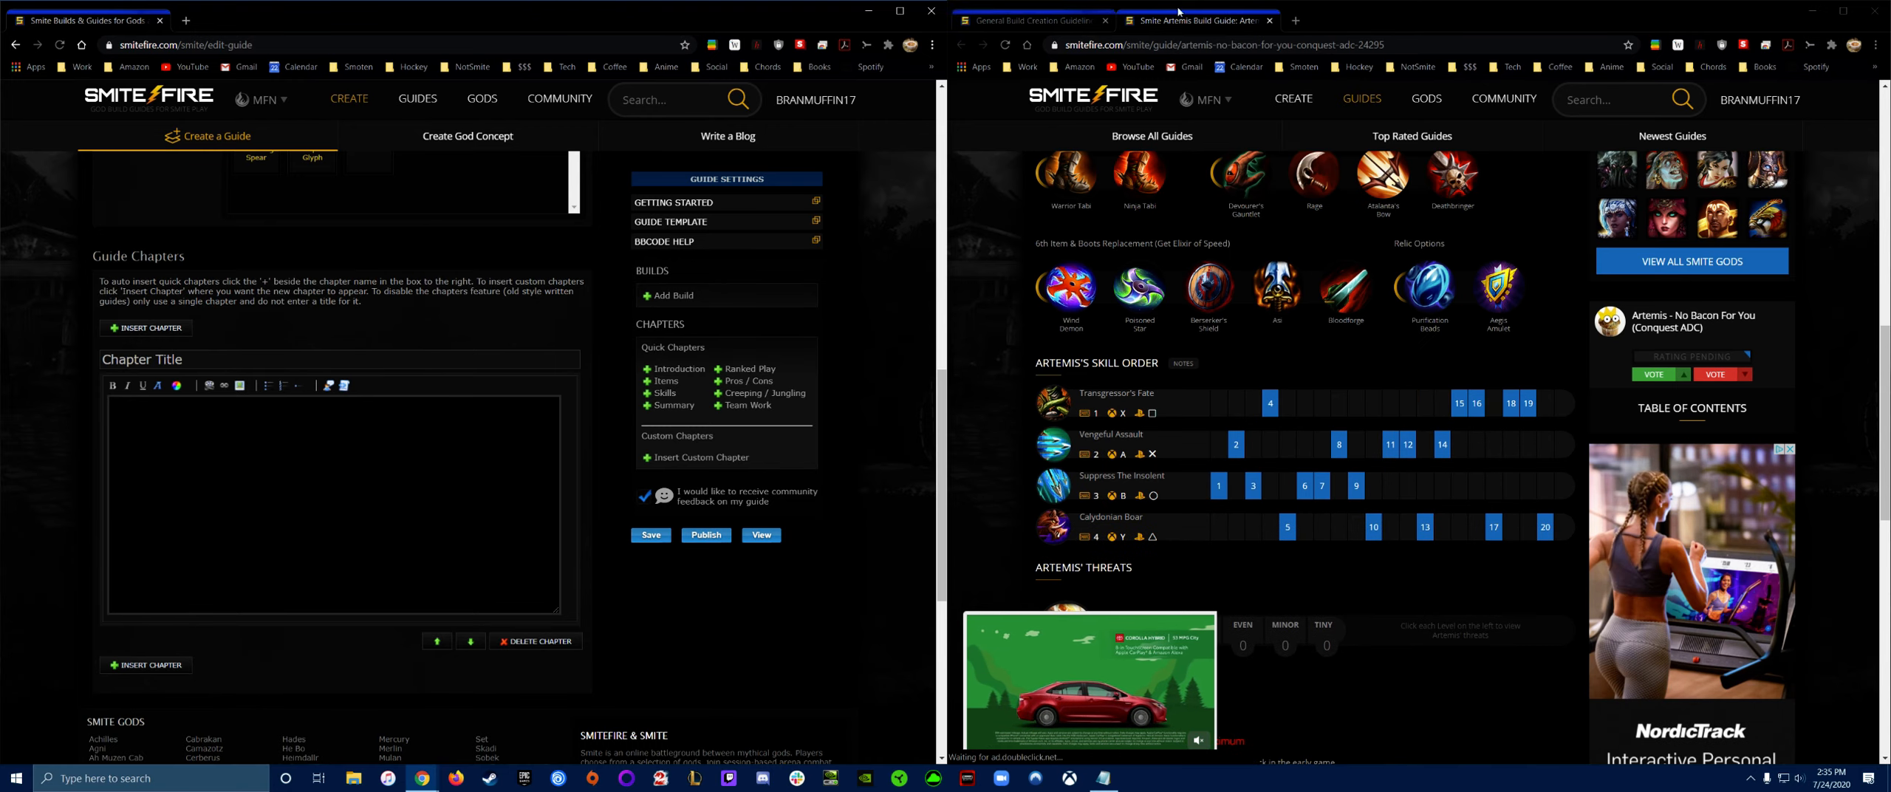
{"action": "left_click", "coordinate": [1294, 25]}
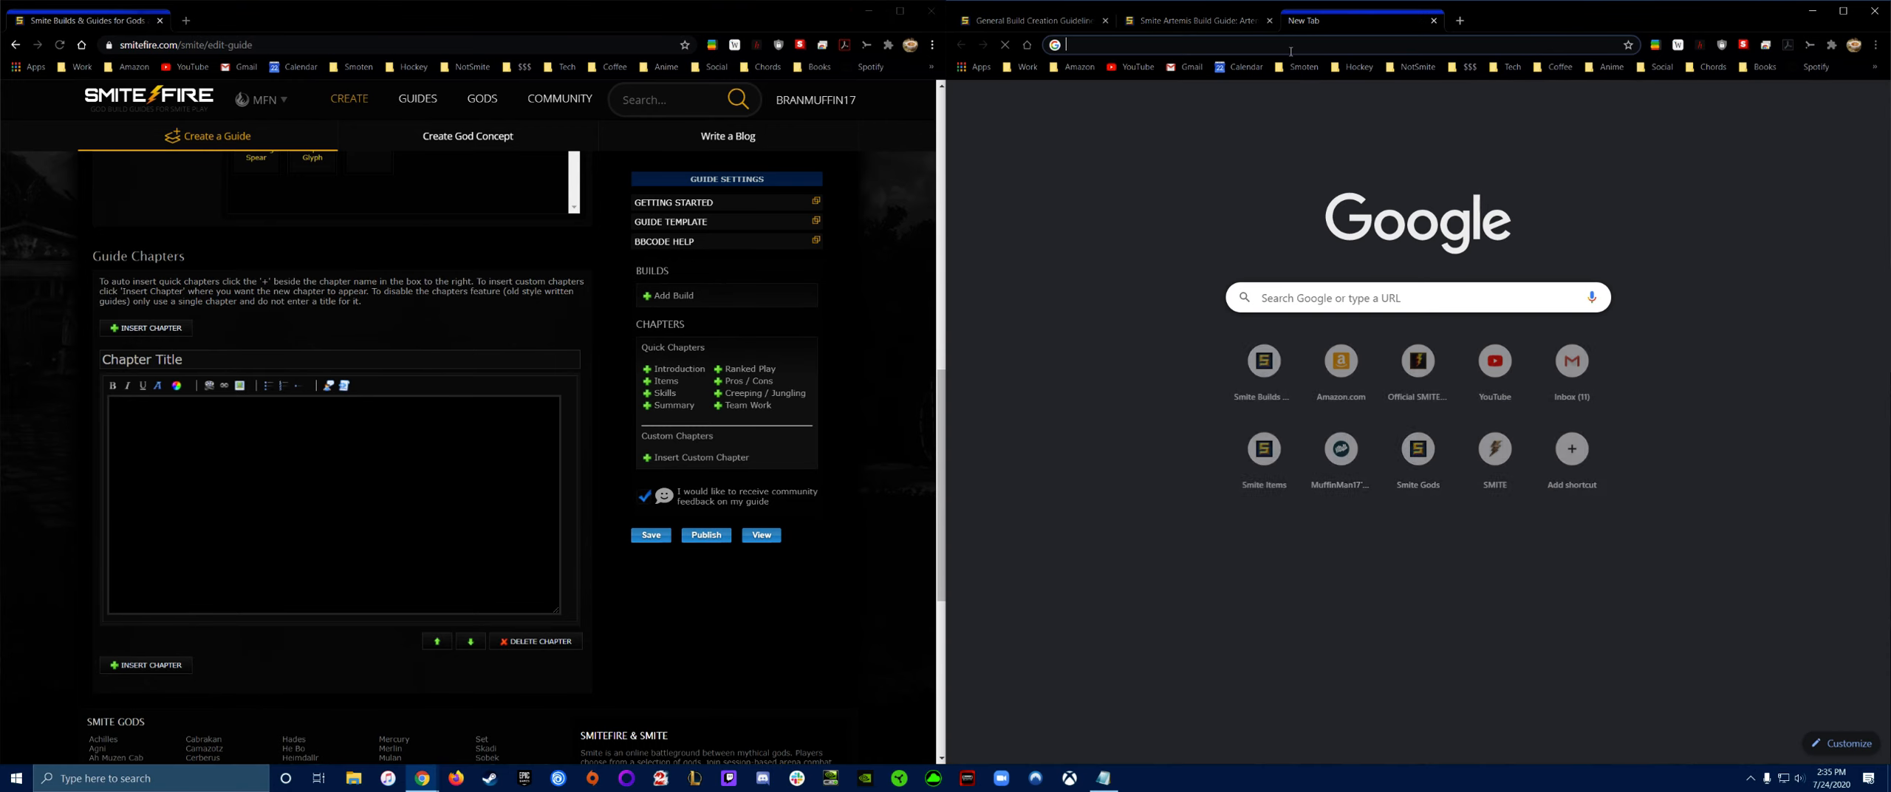
{"action": "left_click", "coordinate": [1434, 20]}
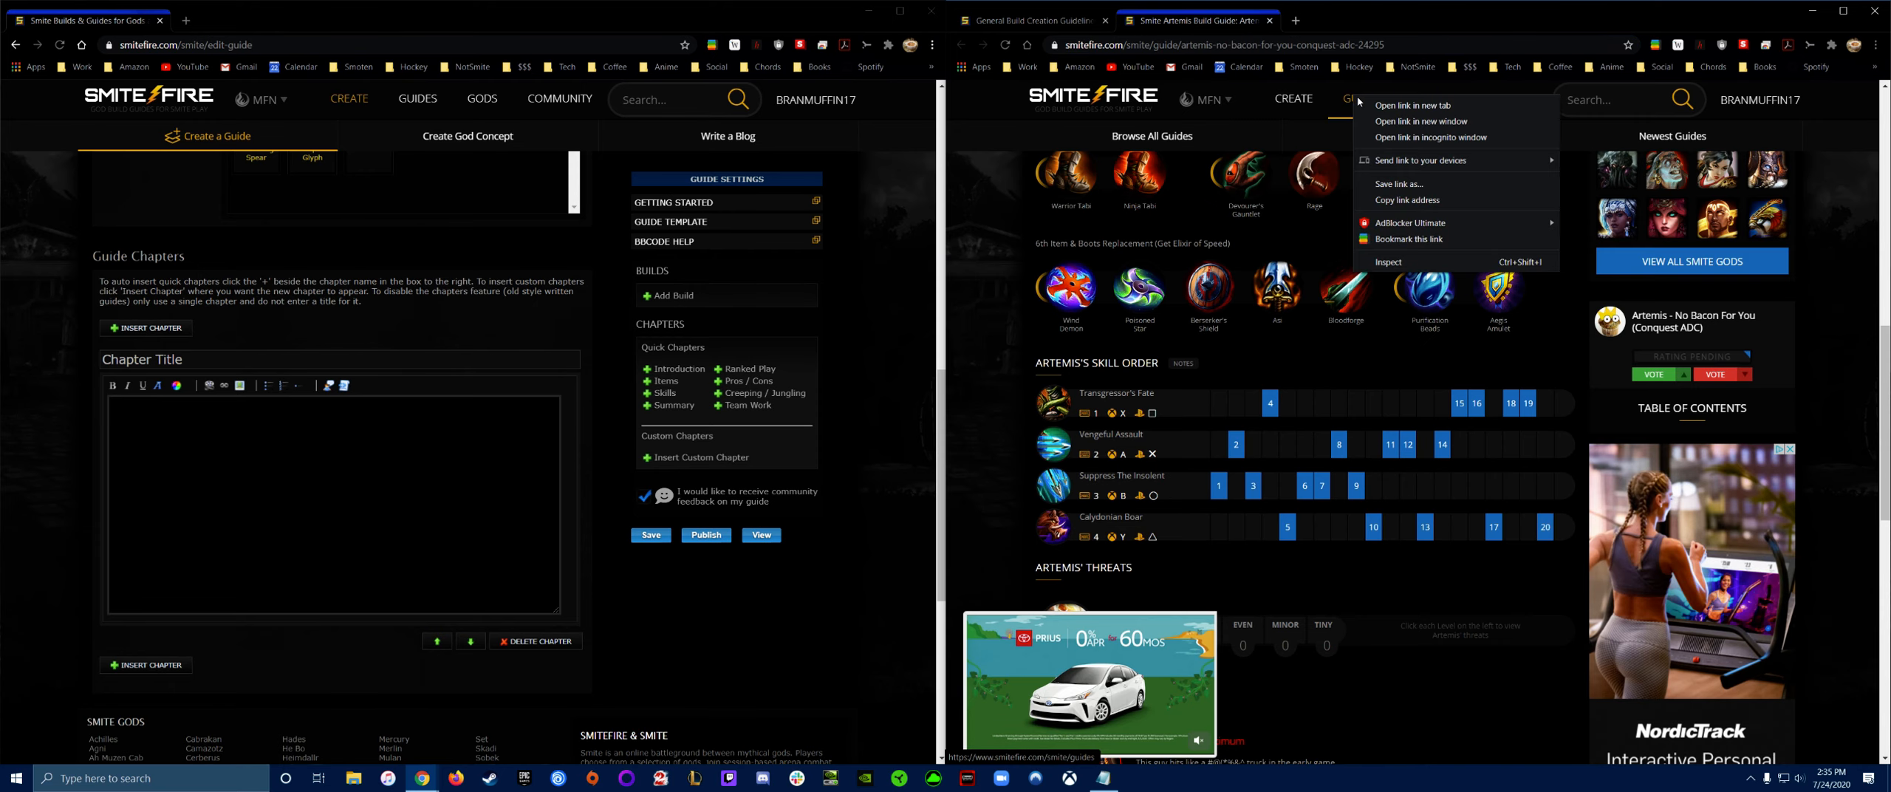
- Open the list of SMITE guides in a new browser tab and open the Ratatoskr guide "Size isn't Everything!" from it
{"action": "middle_click", "coordinate": [1361, 99]}
{"action": "left_click", "coordinate": [1346, 24]}
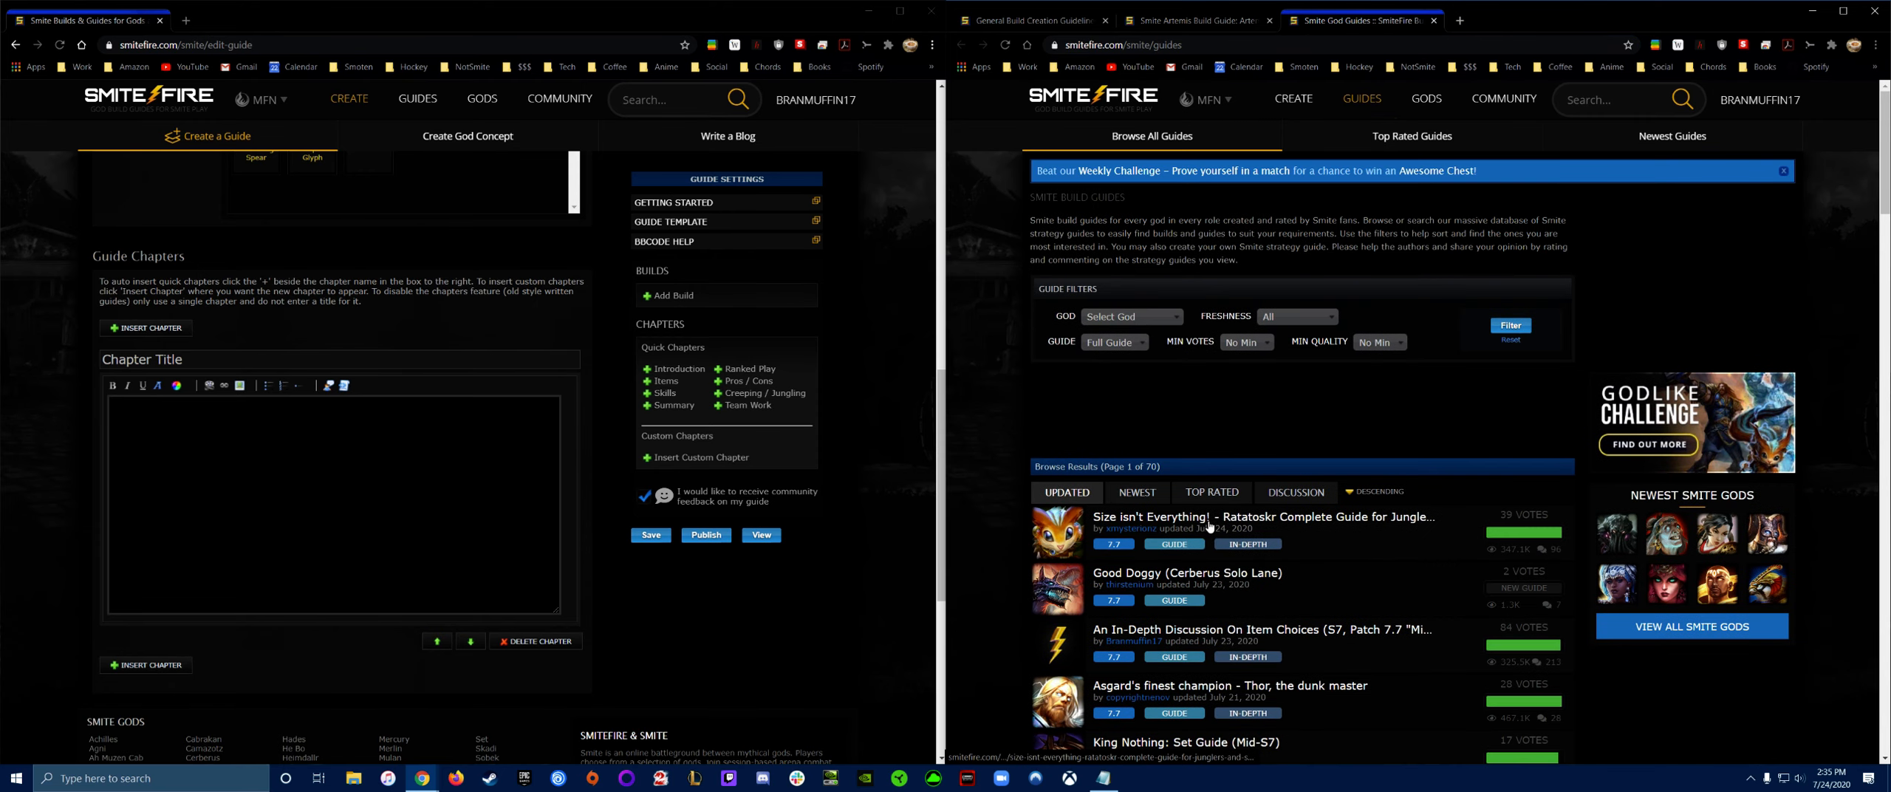
{"action": "left_click", "coordinate": [1466, 556]}
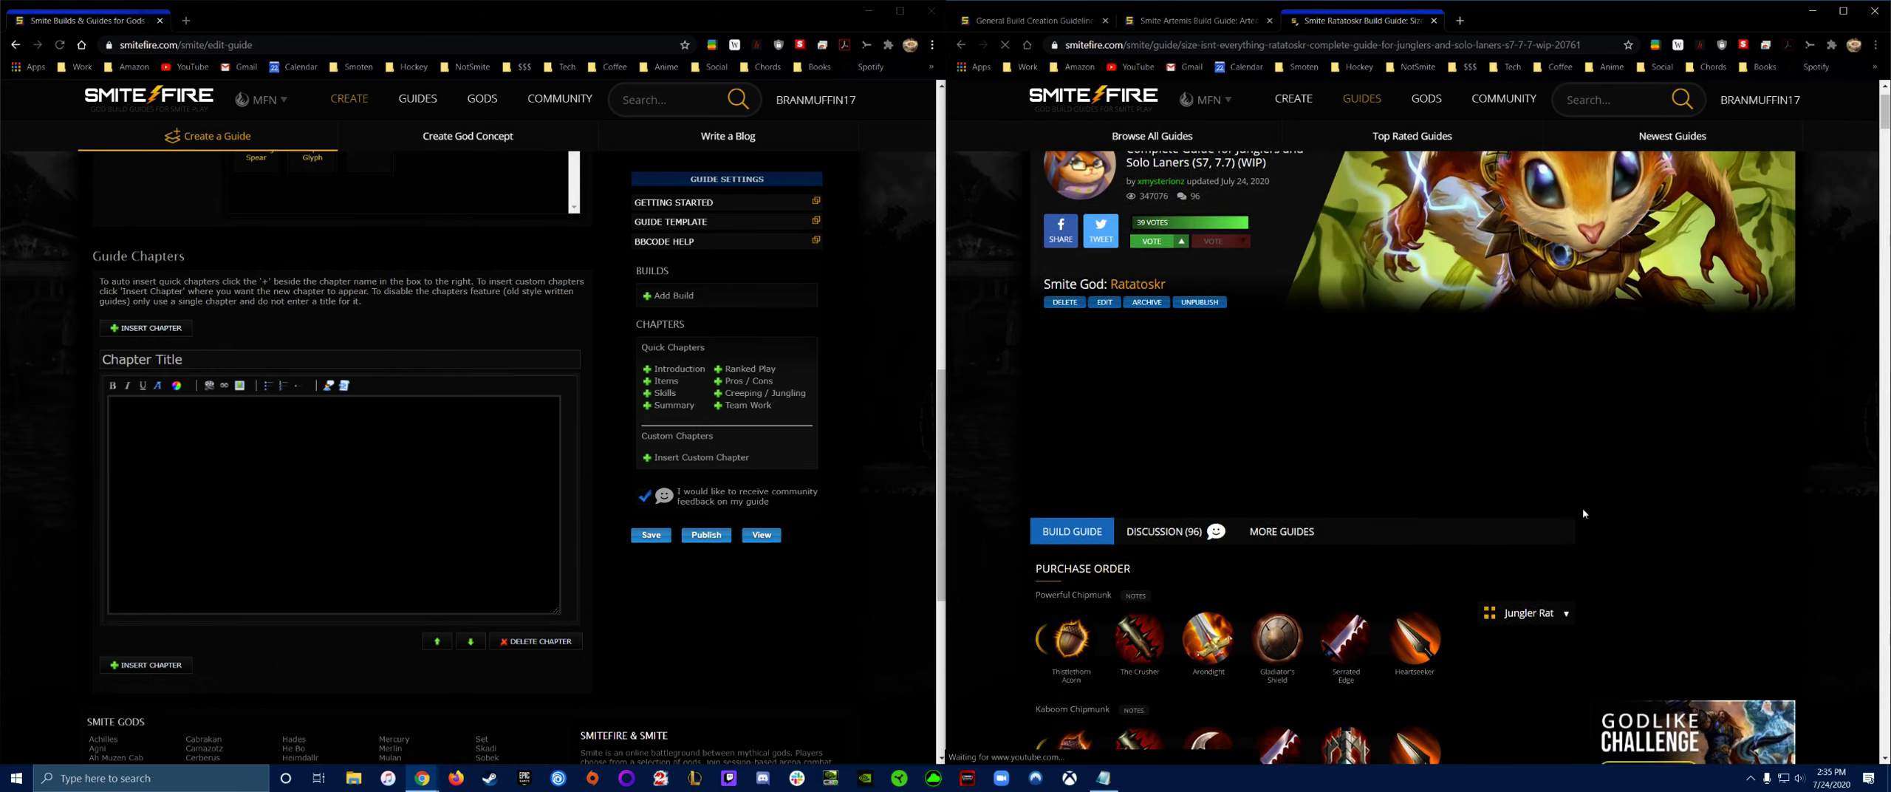
- Look through the Ratatoskr guide's Introduction, Pros and Cons and skills chapters, and expand the details under the acorn passive
{"action": "scroll", "coordinate": [1583, 508], "scroll_direction": "down", "scroll_amount": 10}
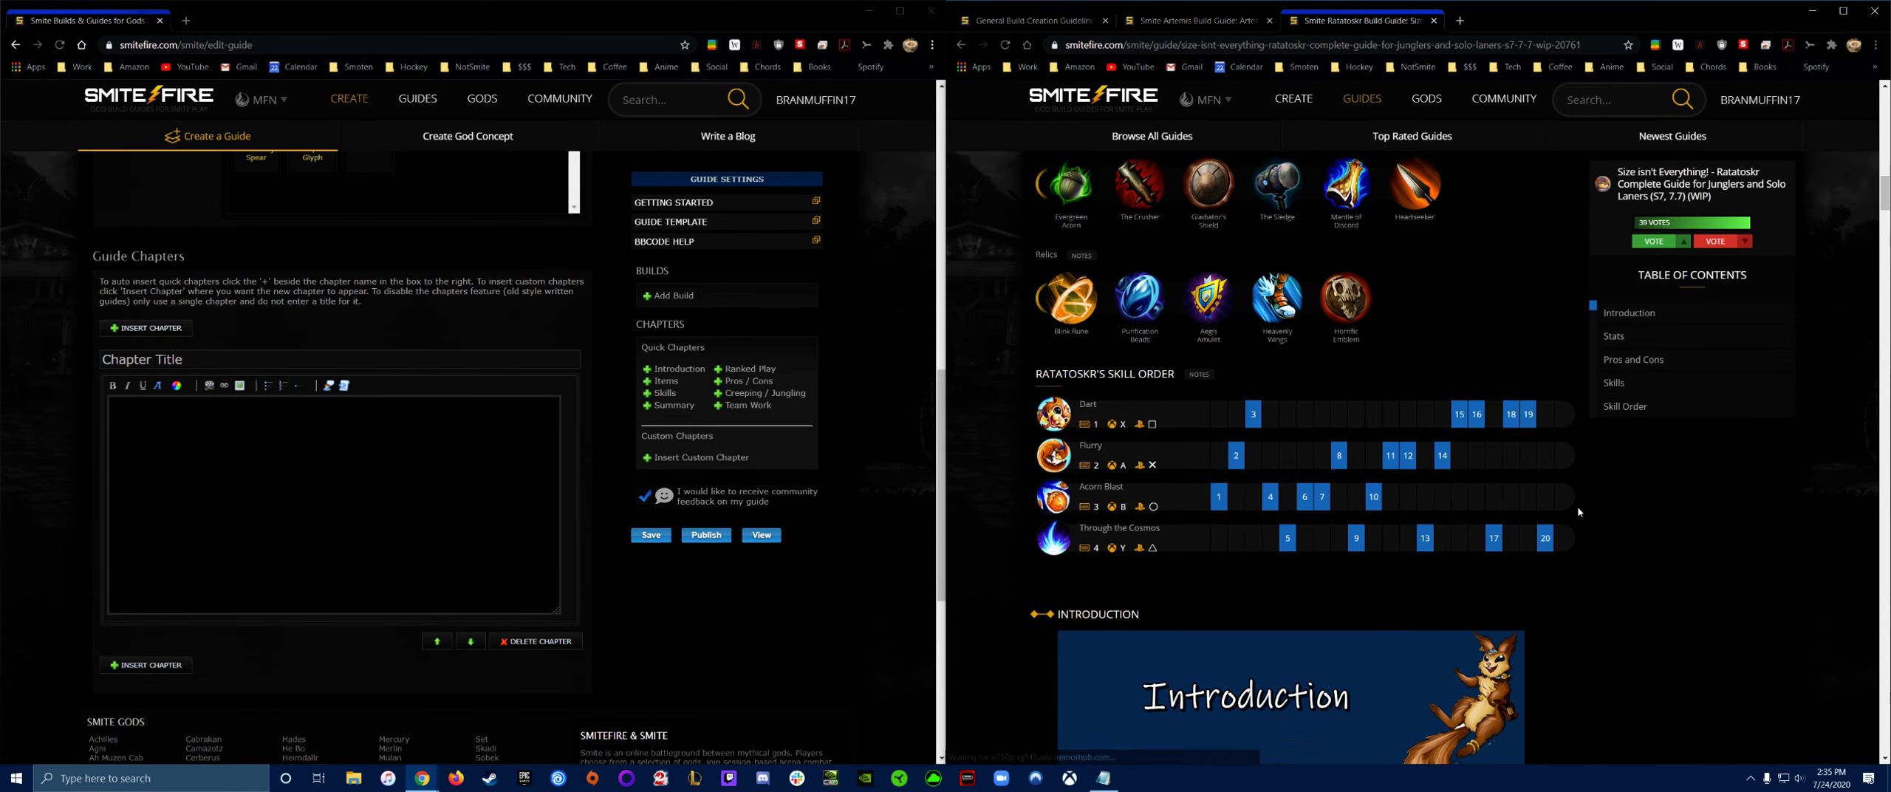
{"action": "scroll", "coordinate": [1578, 506], "scroll_direction": "down", "scroll_amount": 3}
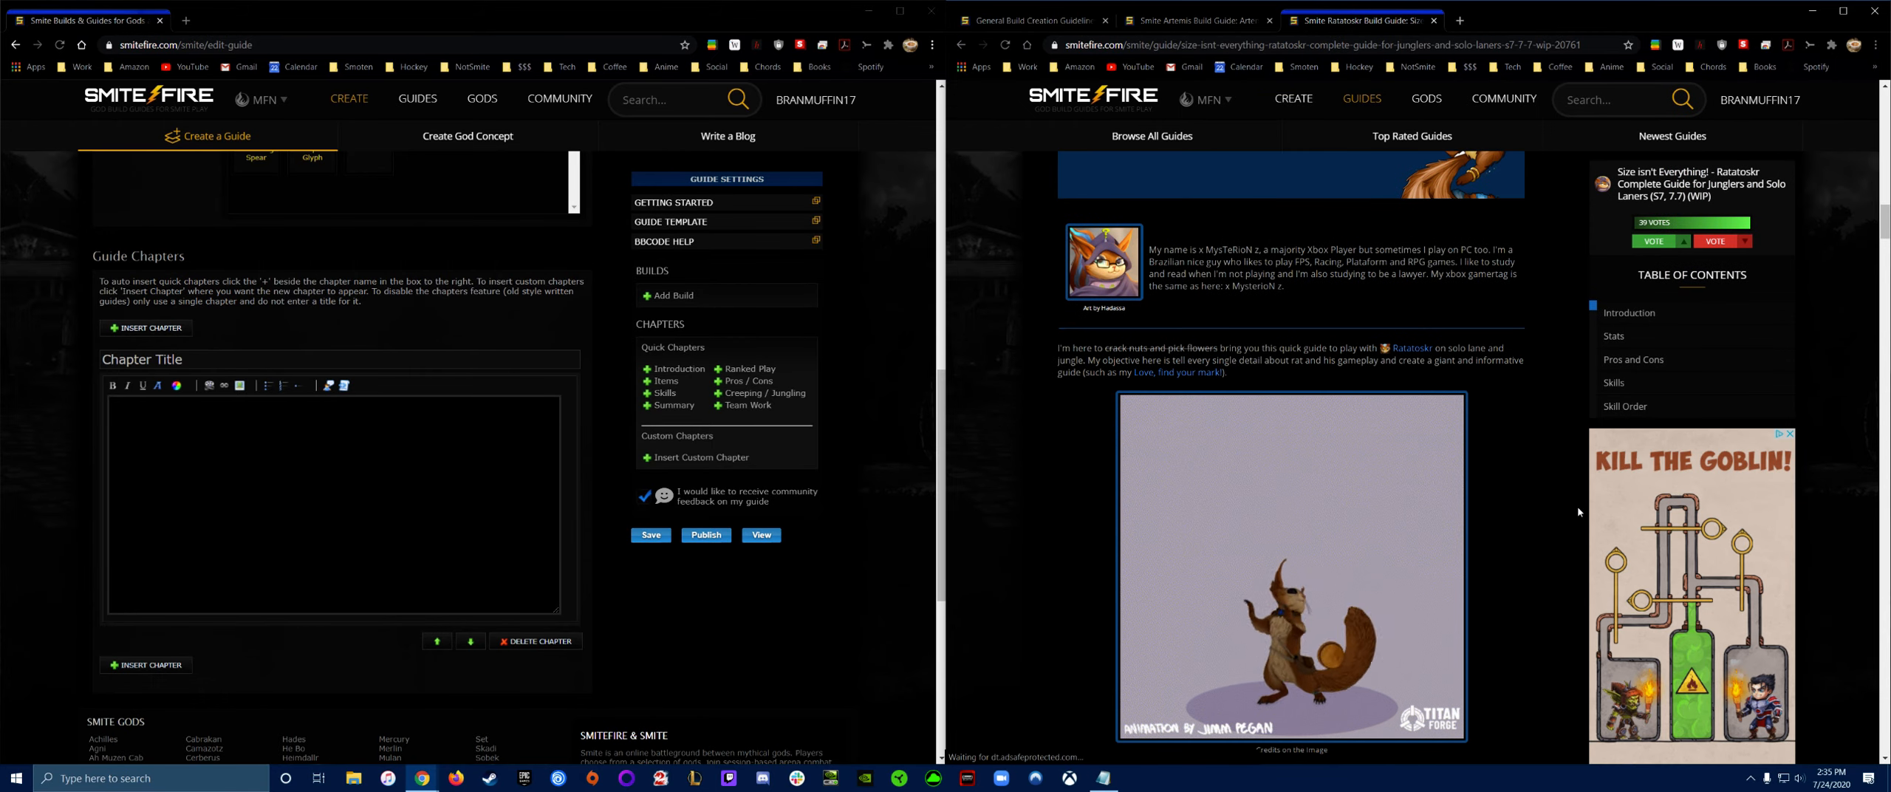
{"action": "scroll", "coordinate": [1578, 505], "scroll_direction": "down", "scroll_amount": 15}
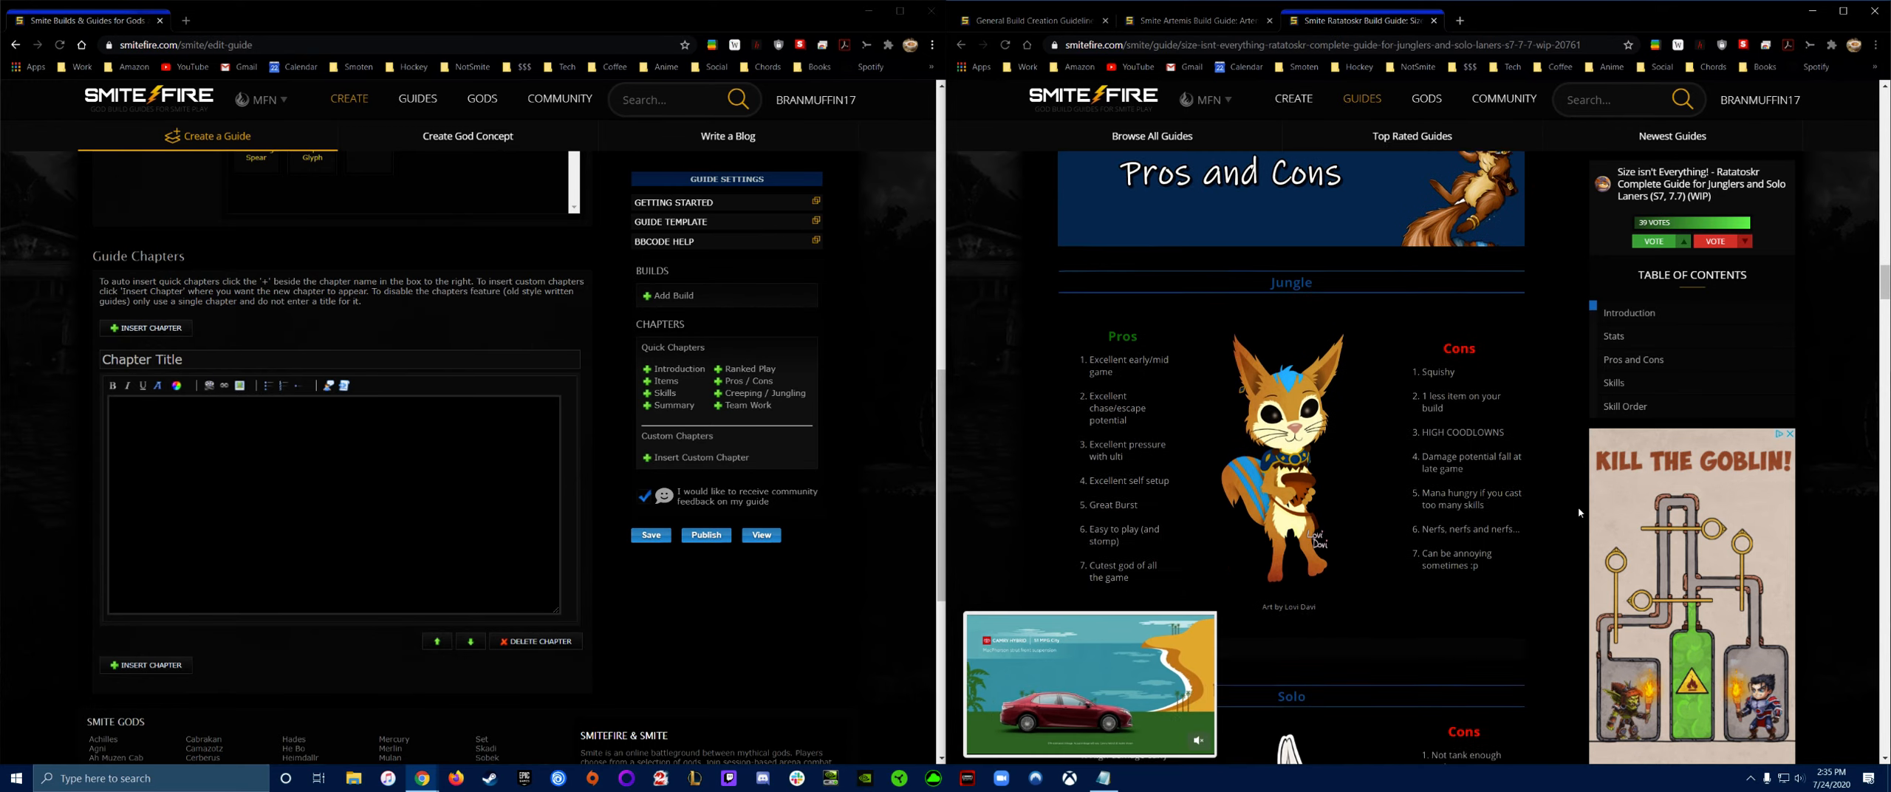
{"action": "scroll", "coordinate": [1578, 507], "scroll_direction": "down", "scroll_amount": 15}
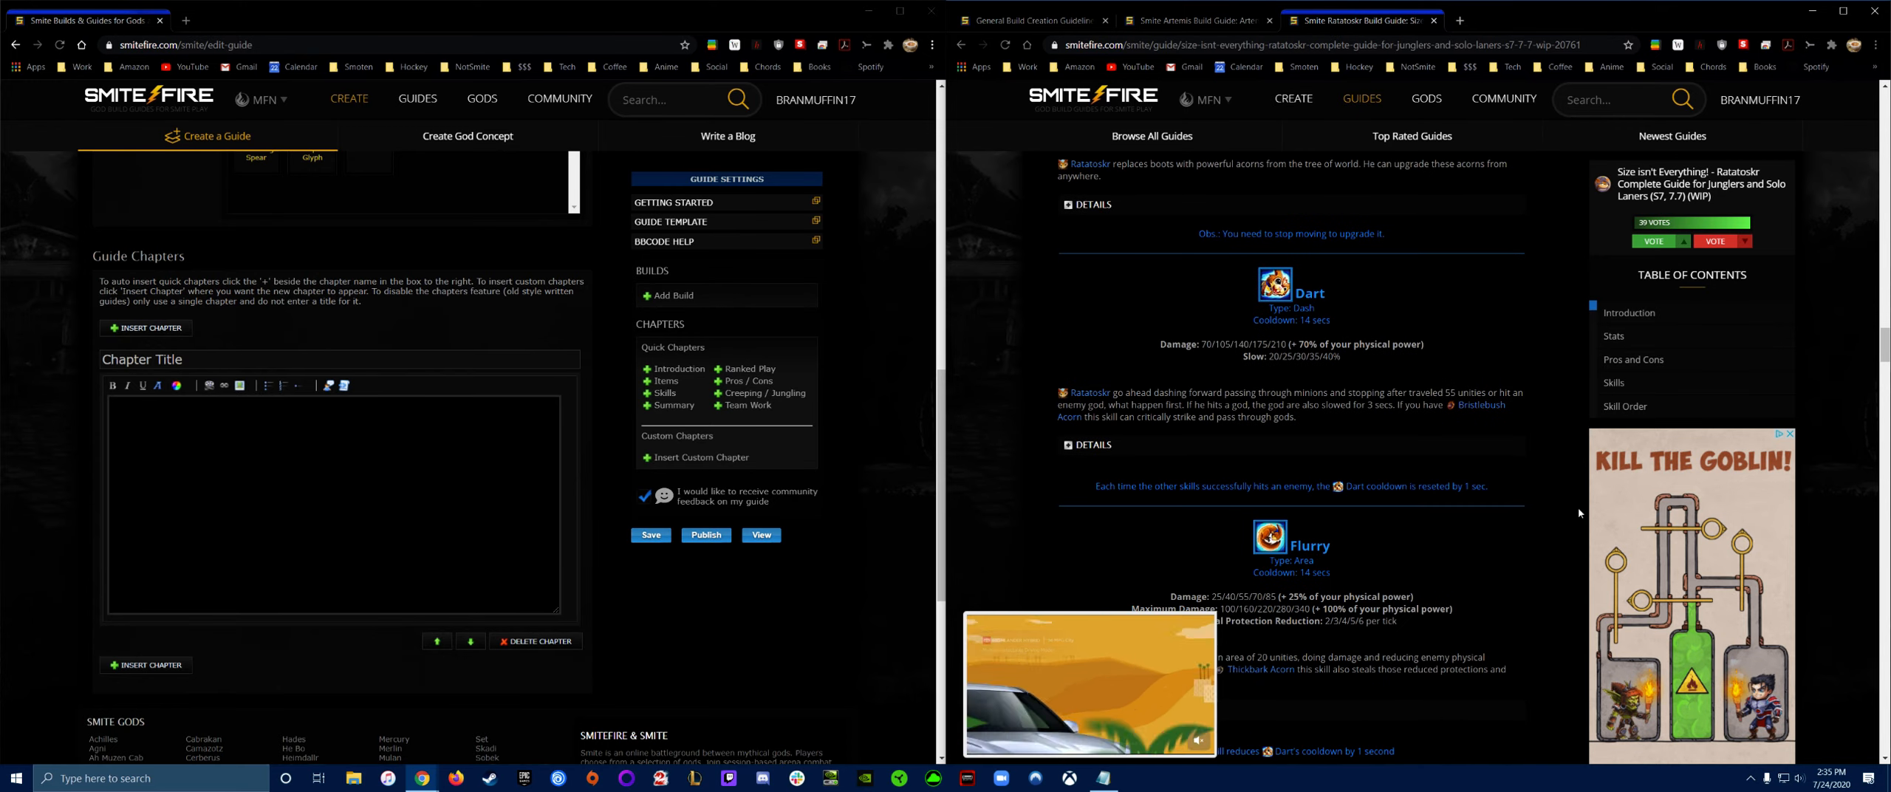
{"action": "left_click", "coordinate": [1262, 199]}
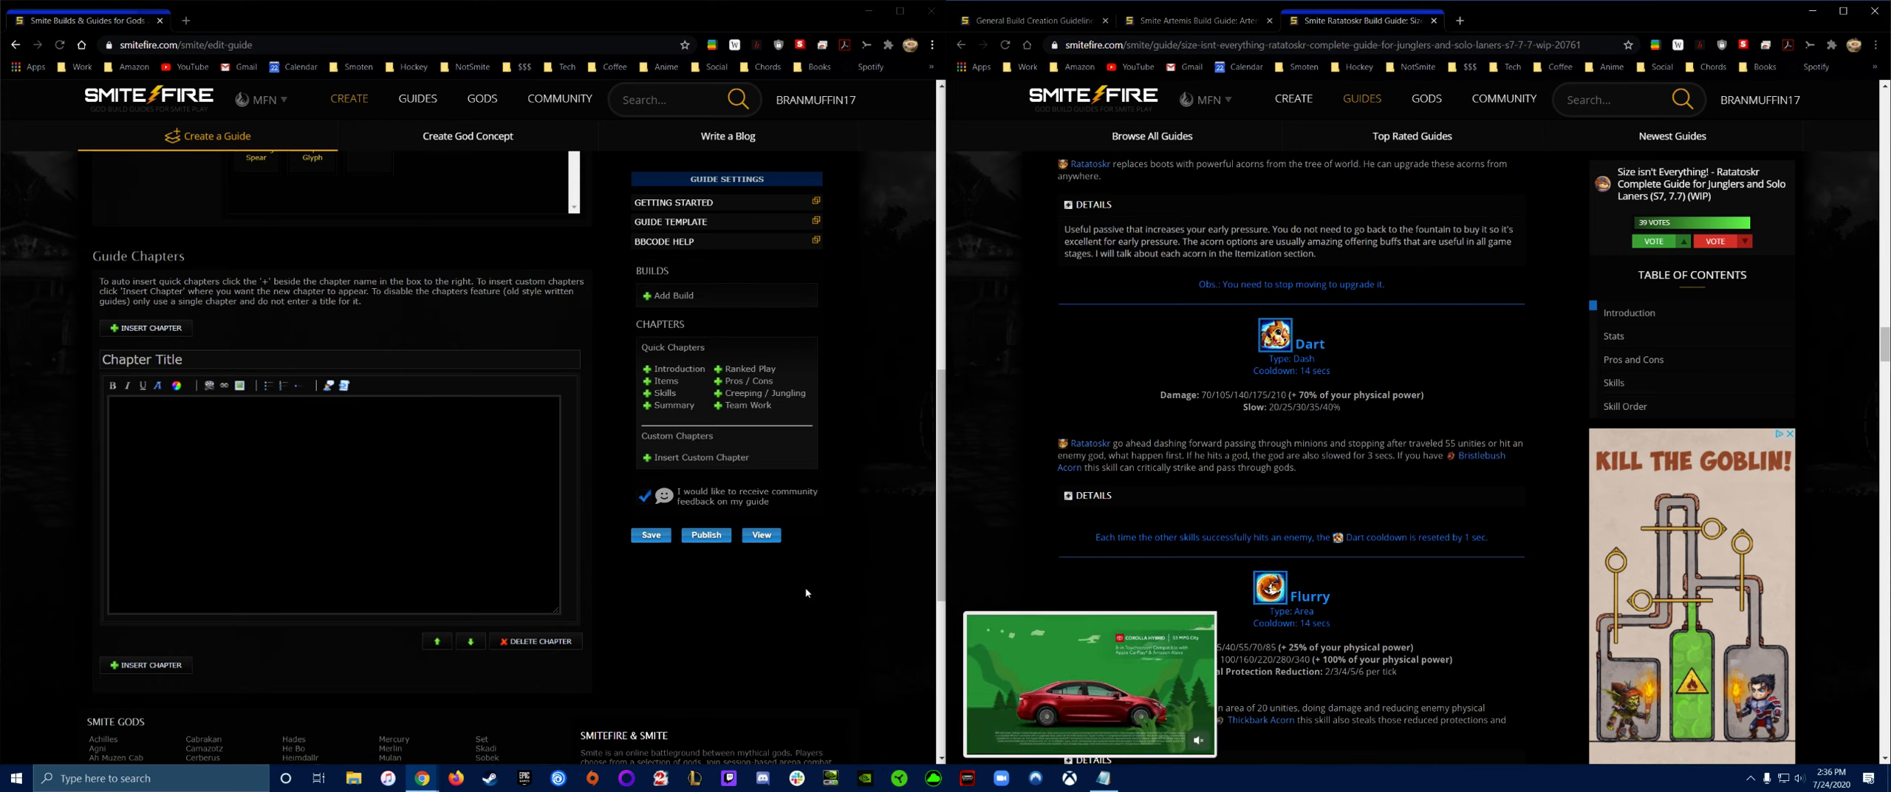
{"action": "left_click", "coordinate": [610, 610]}
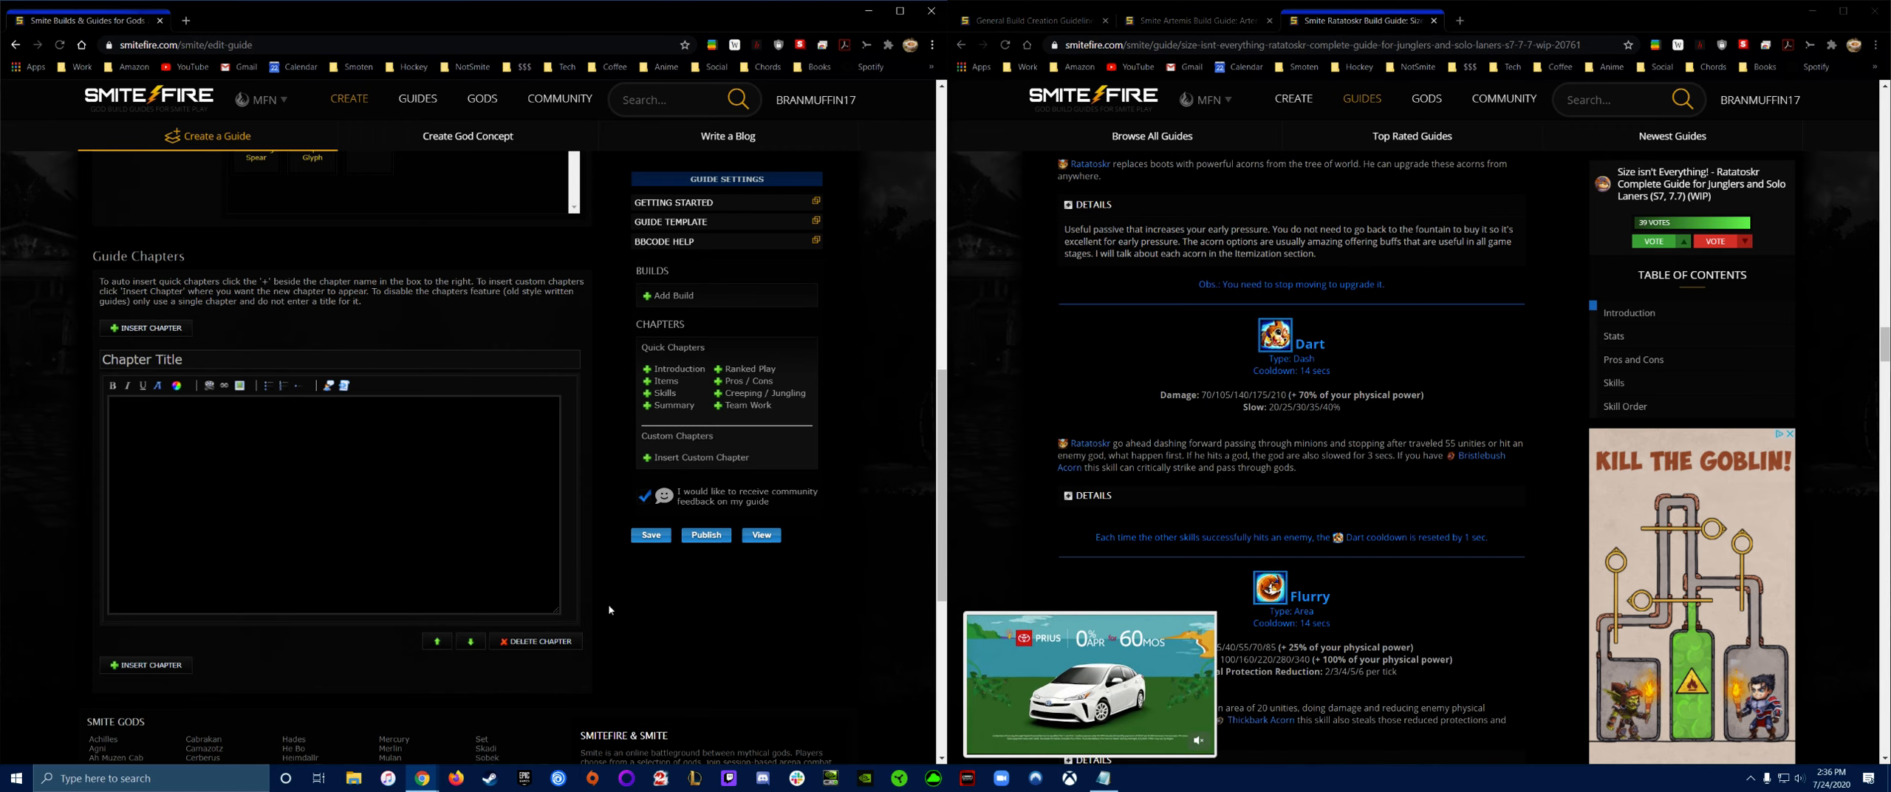